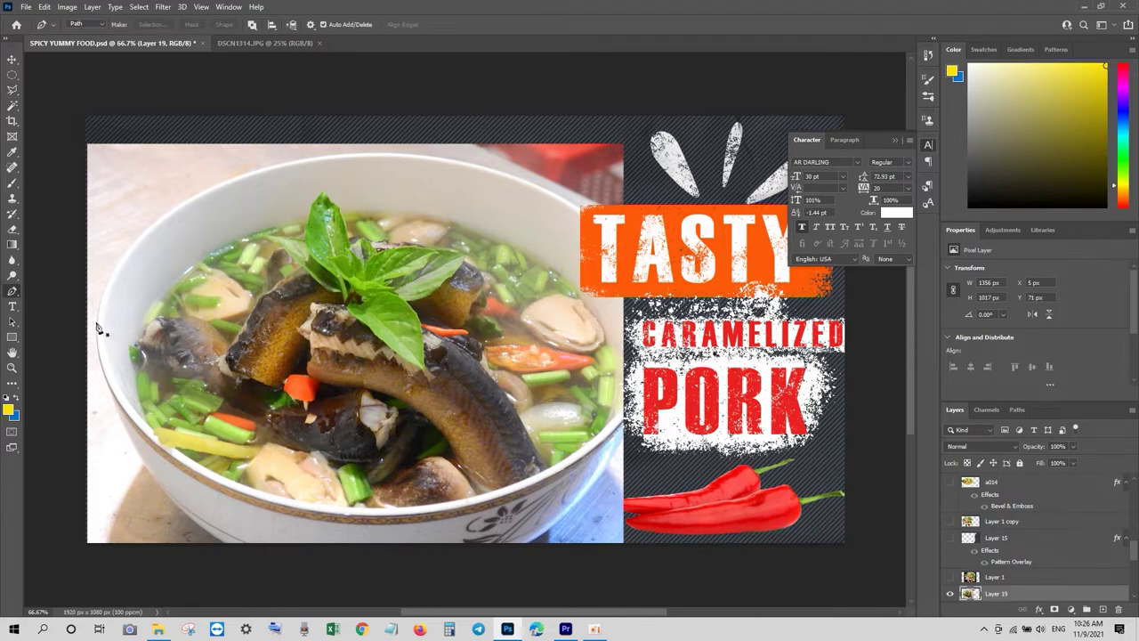
Step: Start a Pen path on the bowl's left outer edge and curve it up along the rim
key("ctrl+plus")
key("ctrl+plus")
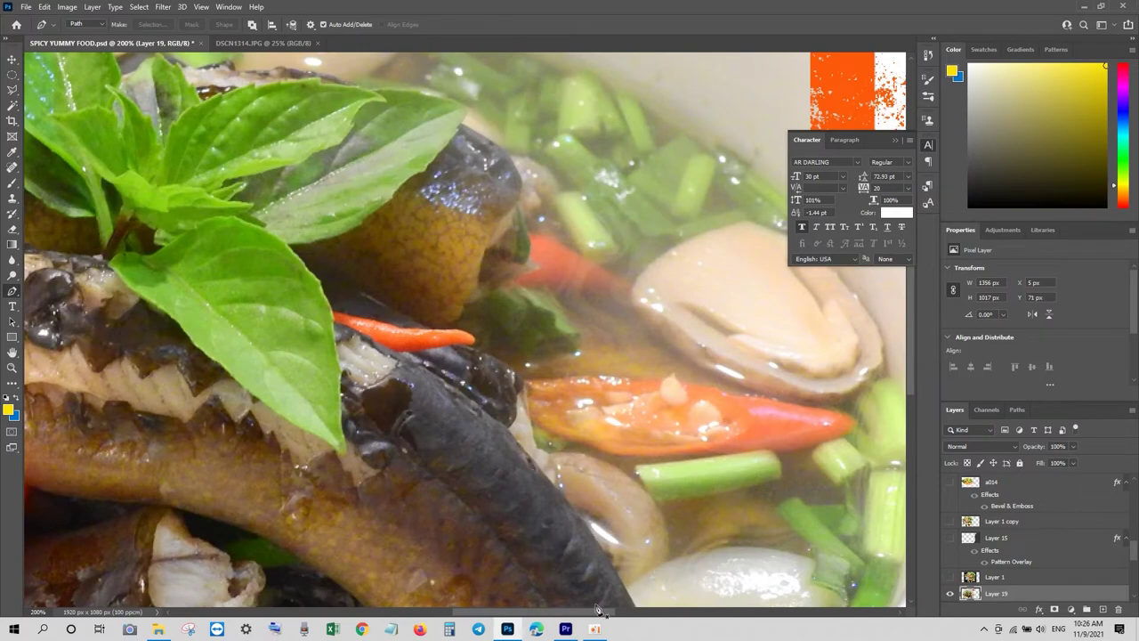
left_click_drag(584, 612, 443, 612)
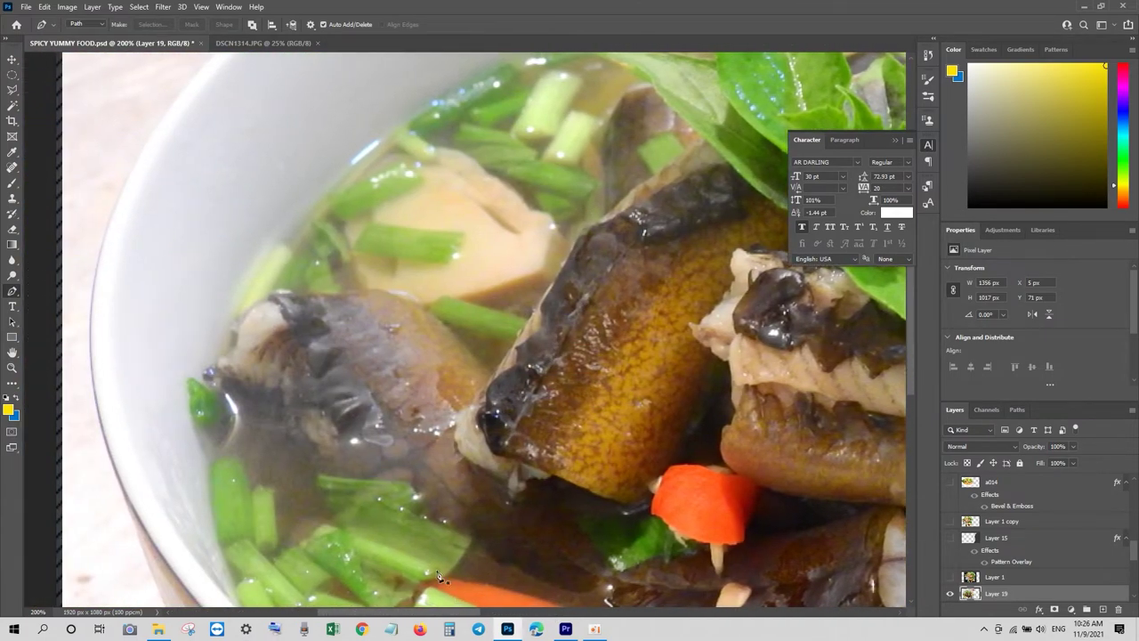
left_click(96, 411)
left_click_drag(133, 161, 201, 206)
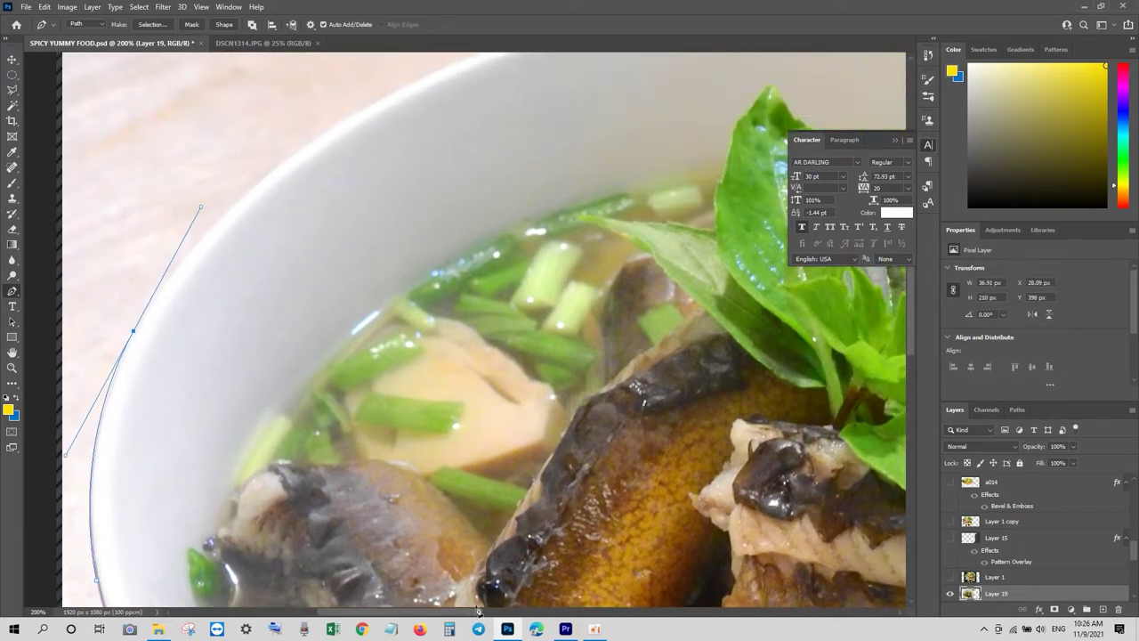
Step: Add a curved anchor on the bowl's upper-left rim and adjust its position and handle to fit the edge
left_click_drag(455, 614, 478, 614)
left_click_drag(196, 149, 244, 112)
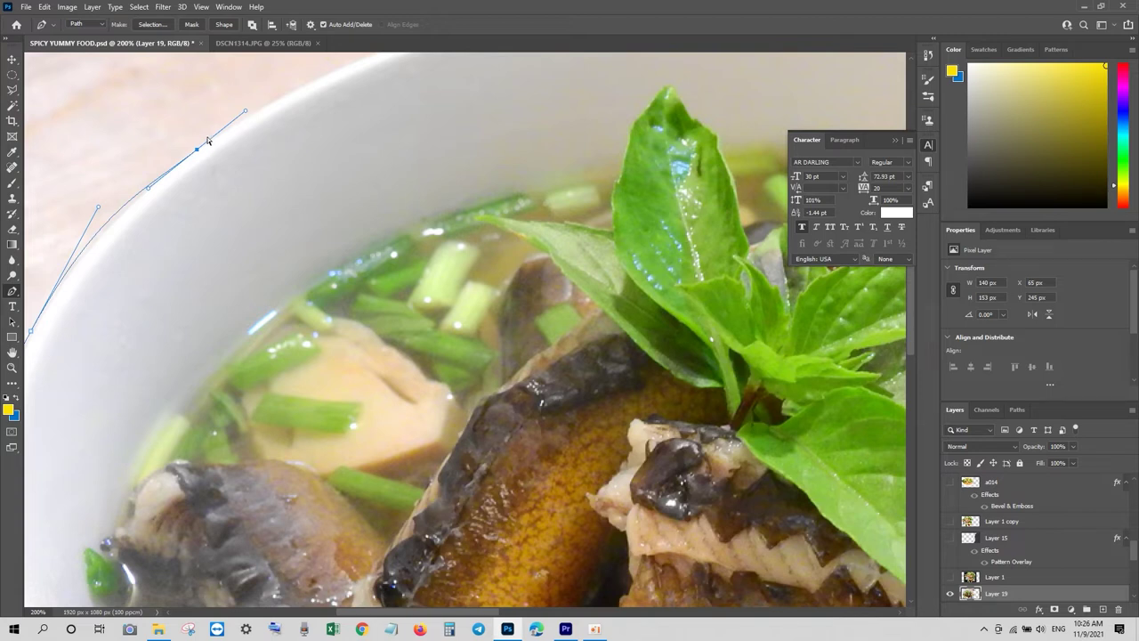
left_click_drag(196, 150, 237, 122)
left_click_drag(913, 318, 916, 281)
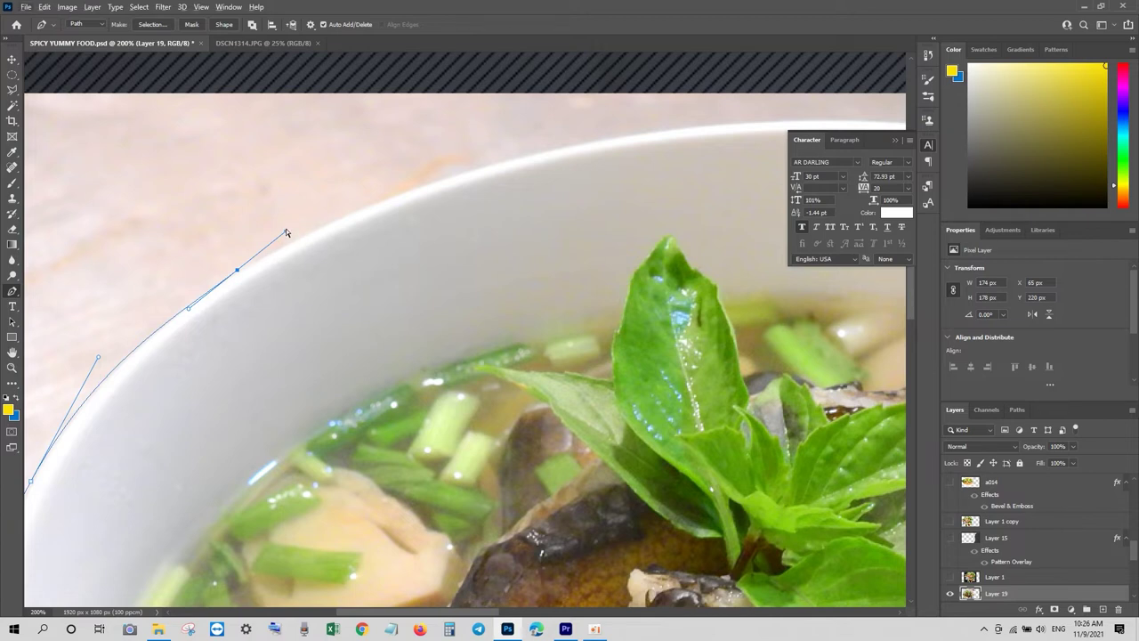
left_click_drag(286, 231, 294, 236)
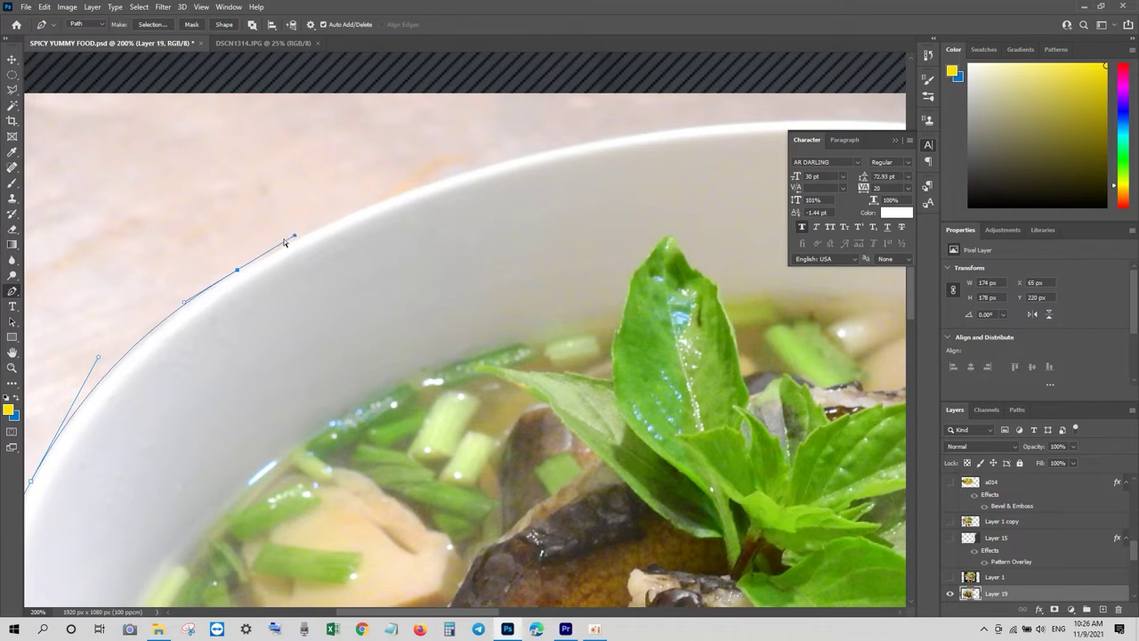
left_click_drag(238, 269, 263, 261)
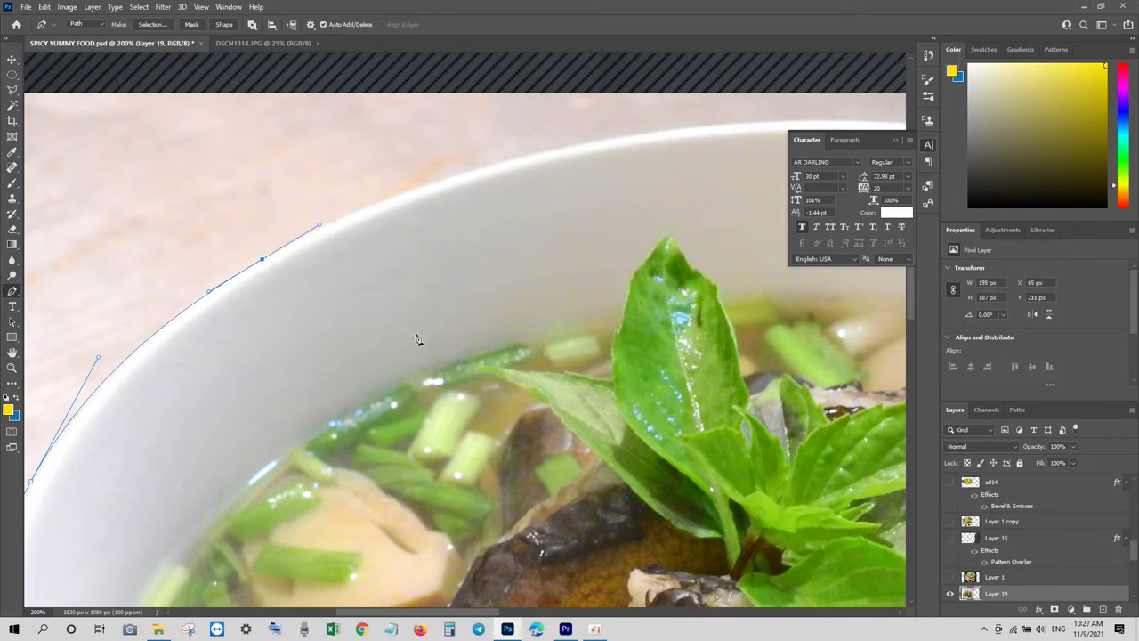
Step: Continue the path with curved anchors across the bowl's top rim and down towards the TASTY label
left_click_drag(363, 610, 390, 609)
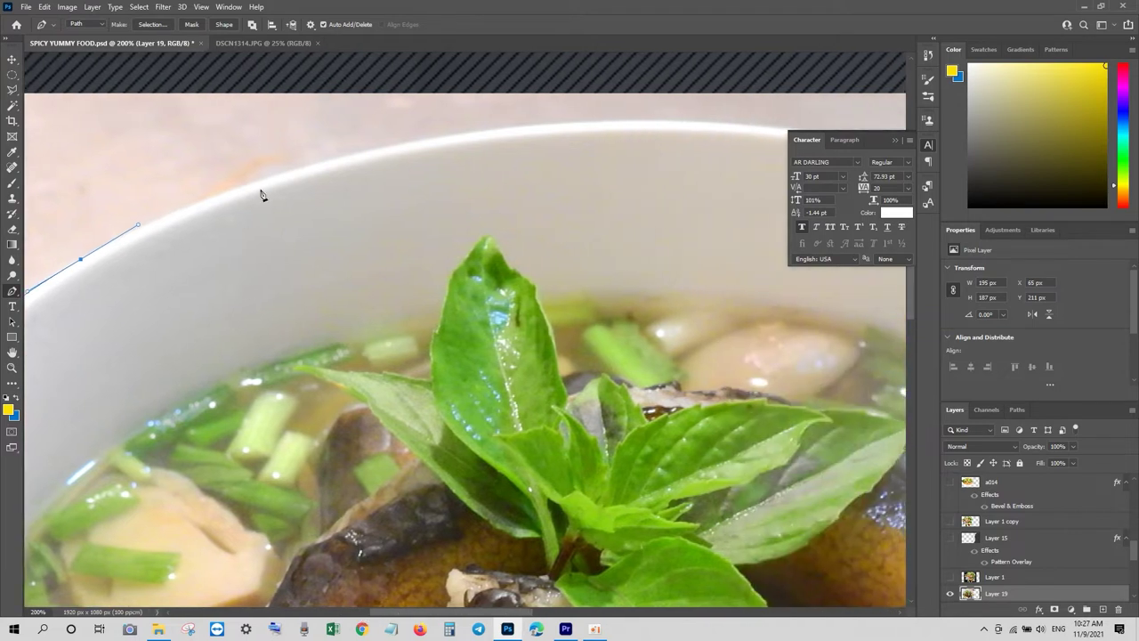
left_click_drag(333, 160, 376, 150)
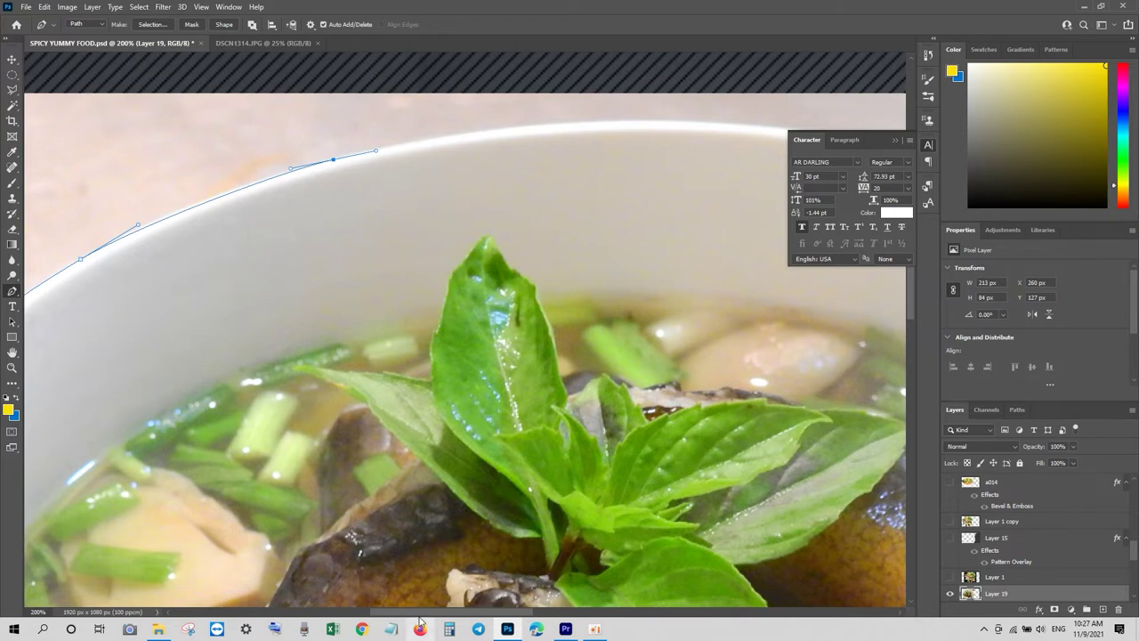
left_click_drag(427, 614, 478, 613)
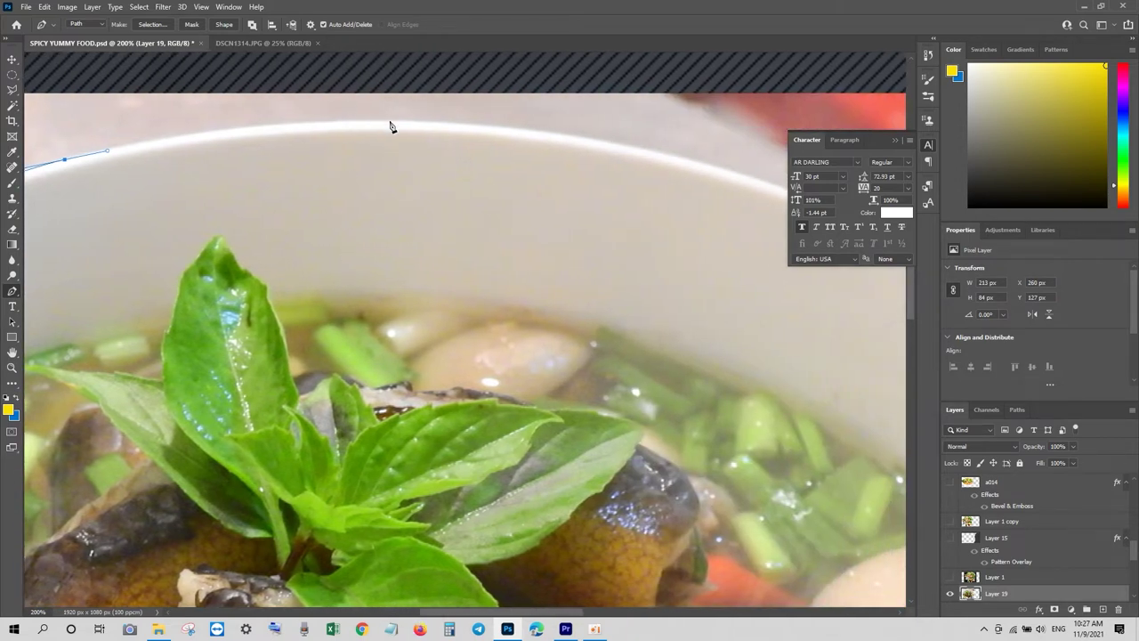
left_click_drag(408, 122, 565, 126)
left_click_drag(450, 613, 501, 614)
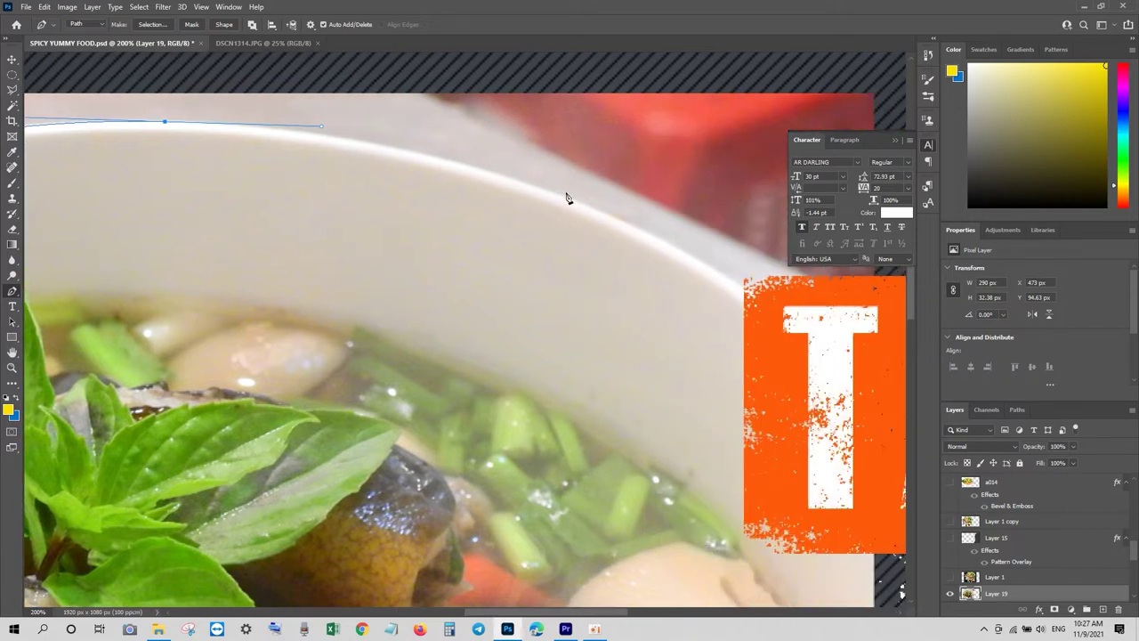
left_click_drag(567, 198, 692, 242)
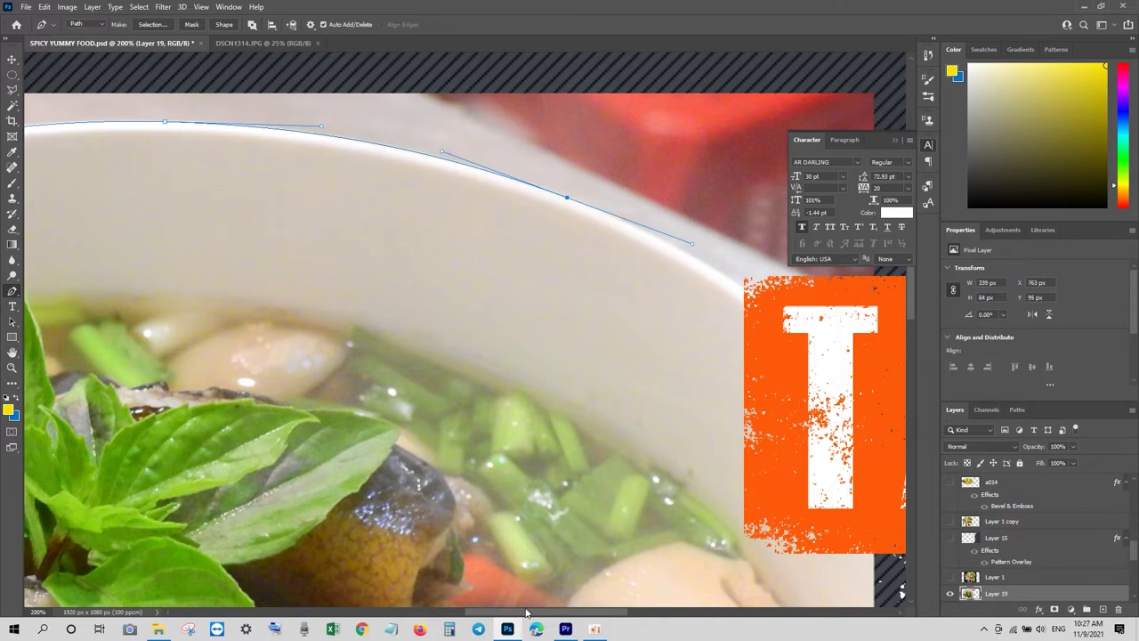
Step: Extend the path behind the TASTY label and past the photo's right edge with a curved and a corner anchor
scroll(526, 613, "right", 5)
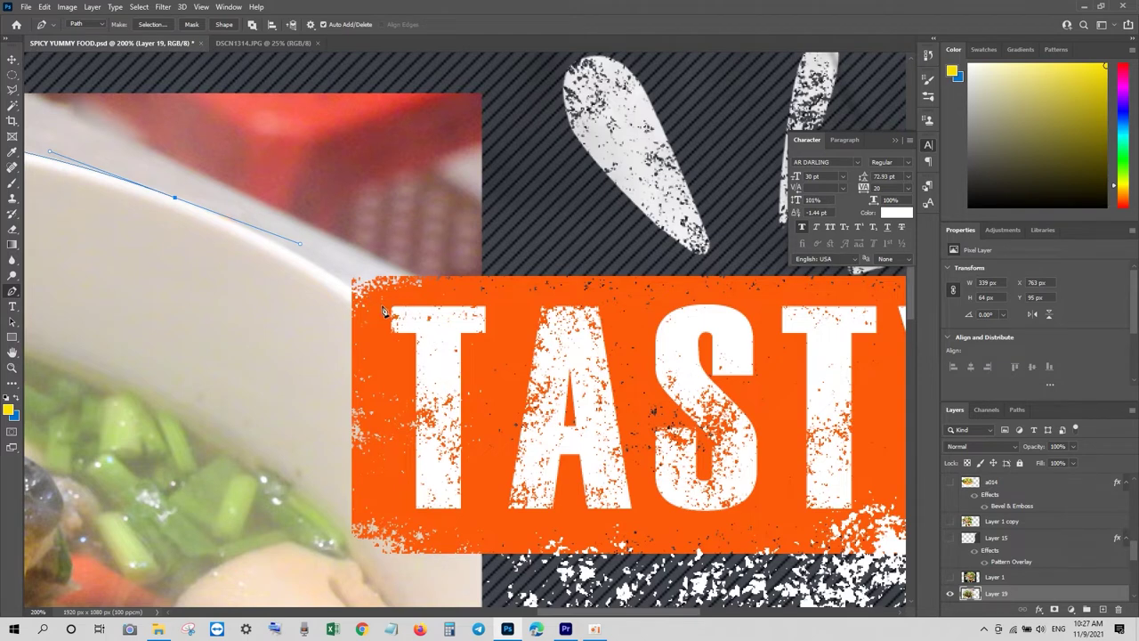
left_click_drag(406, 339, 463, 394)
left_click(549, 544)
Step: Trace the bowl's lower-right outer side with the path and end it just below the canvas edge
left_click_drag(910, 300, 902, 417)
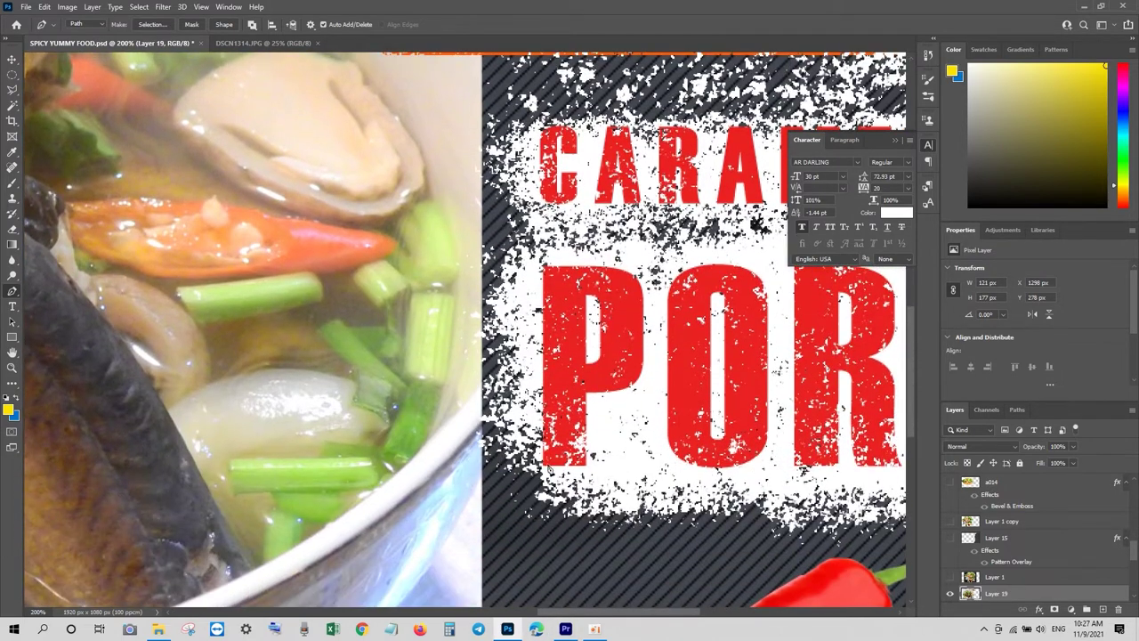
left_click(490, 421)
left_click_drag(445, 542, 437, 557)
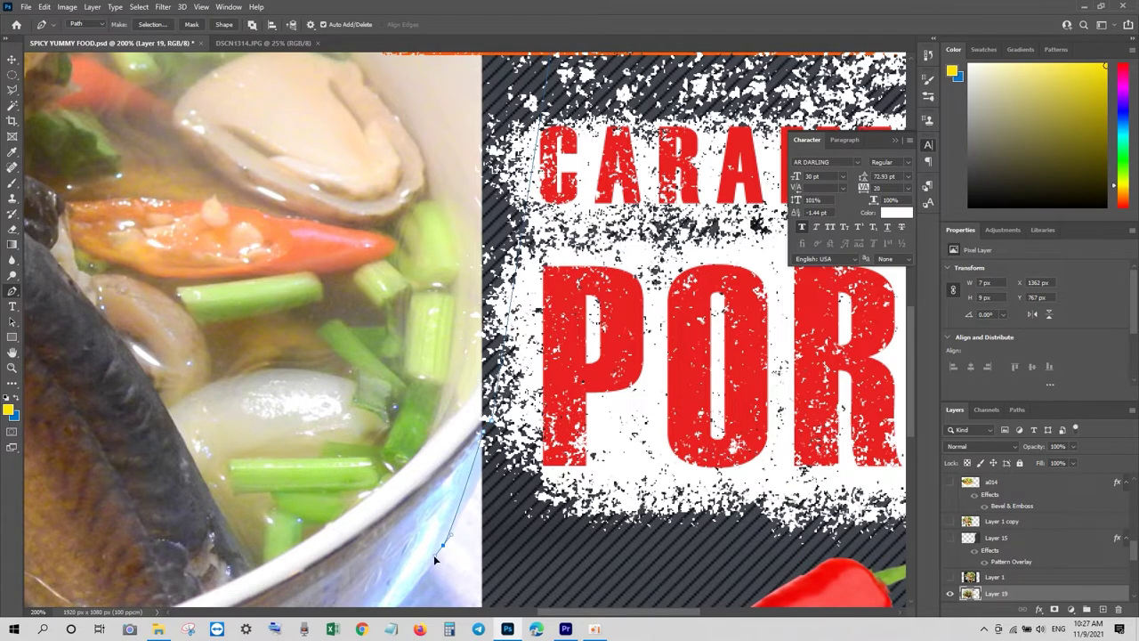
scroll(418, 569, "down", 2)
left_click(371, 582)
left_click_drag(911, 362, 901, 422)
left_click_drag(176, 547, 114, 559)
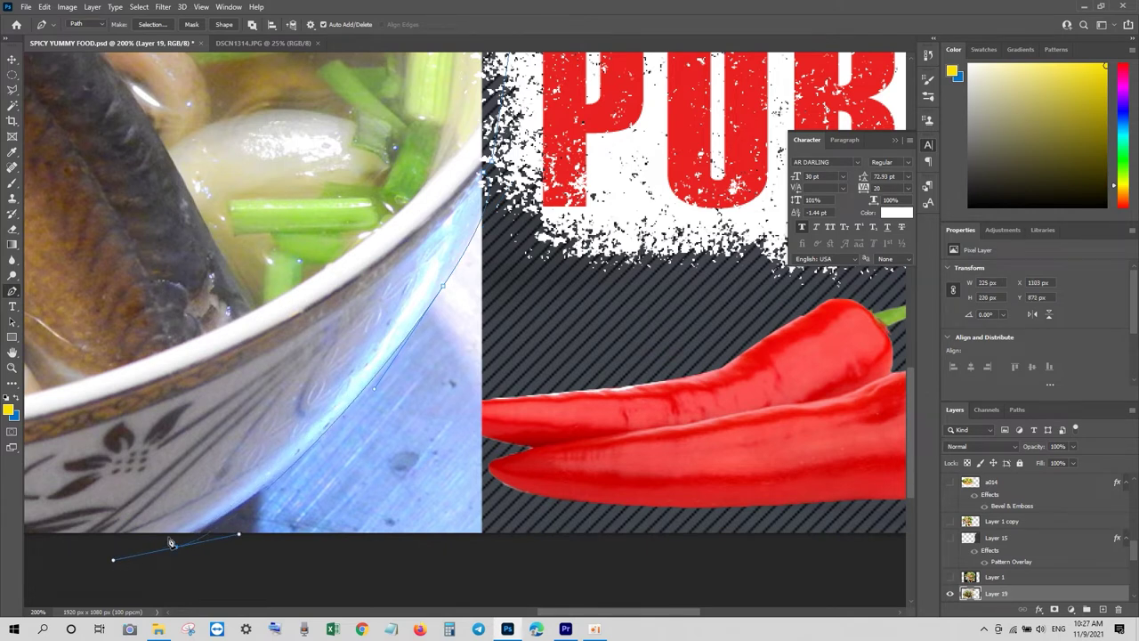
left_click_drag(177, 550, 177, 543)
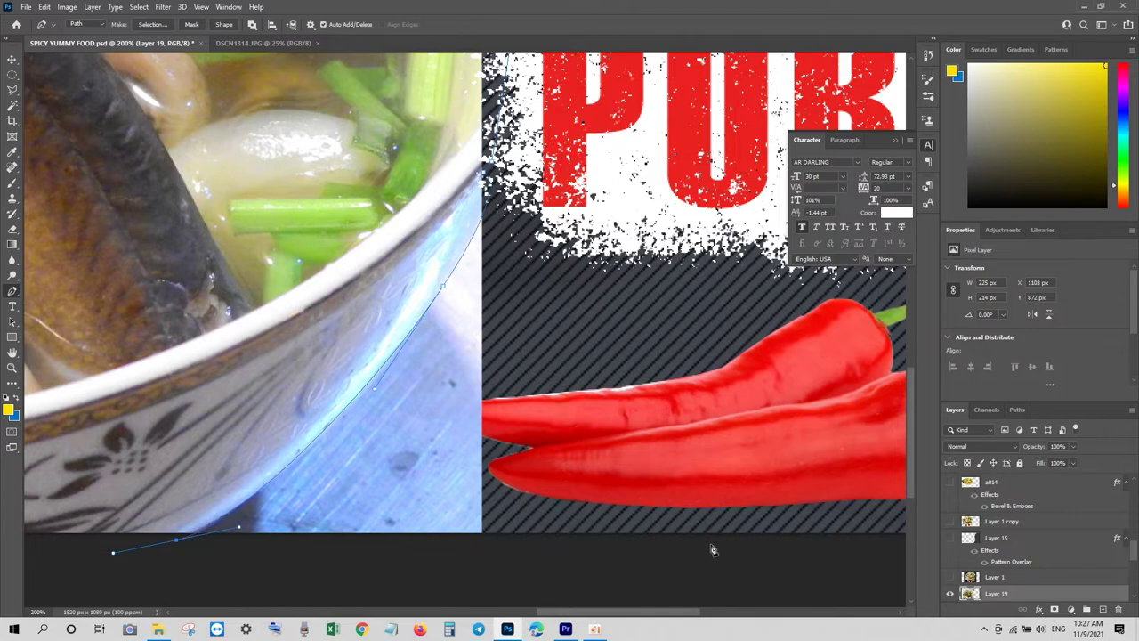
Step: Run the path straight beneath the bowl's base and curve it up the lower-left side
left_click_drag(591, 612, 362, 580)
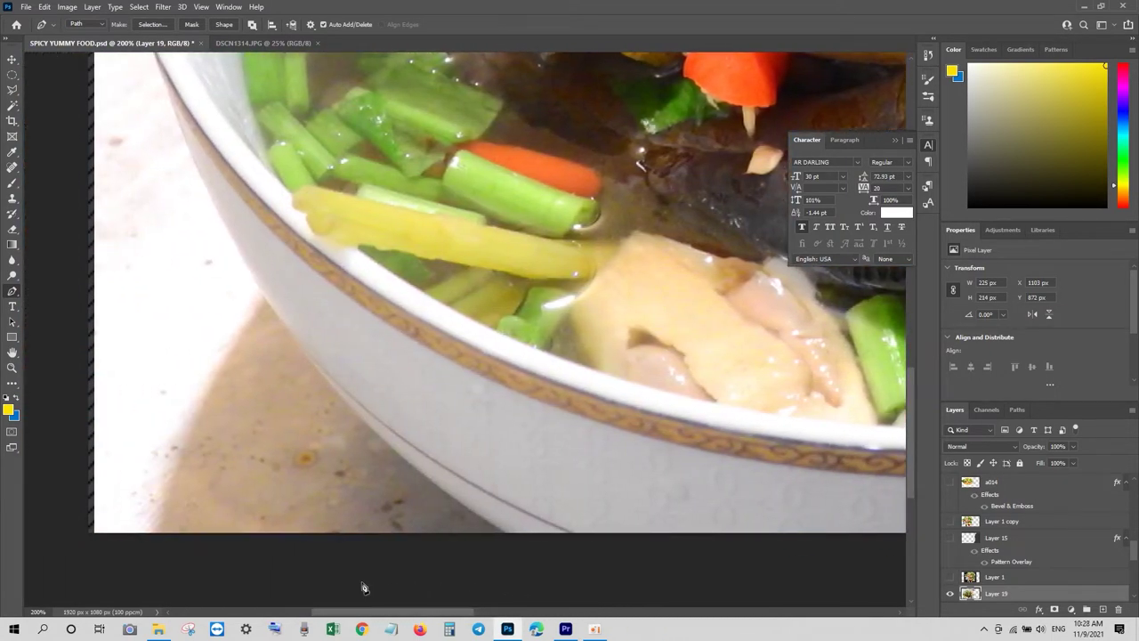
left_click(508, 538)
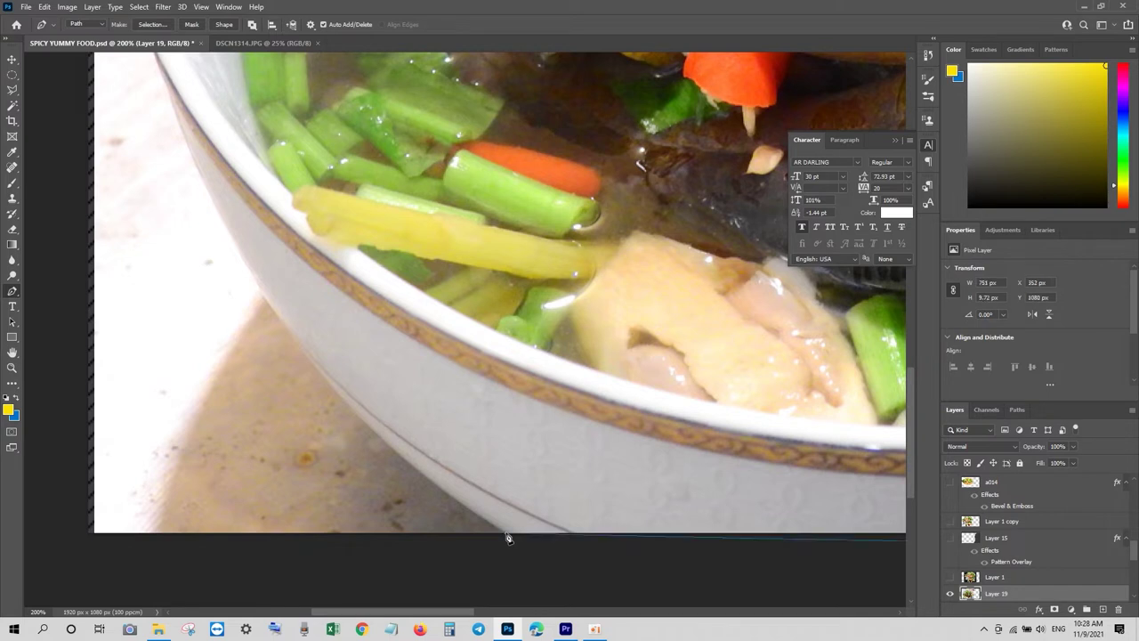
left_click_drag(269, 308, 203, 194)
Step: Follow the bowl's left side with further anchors and close the path at its starting point
left_click_drag(261, 157, 381, 381)
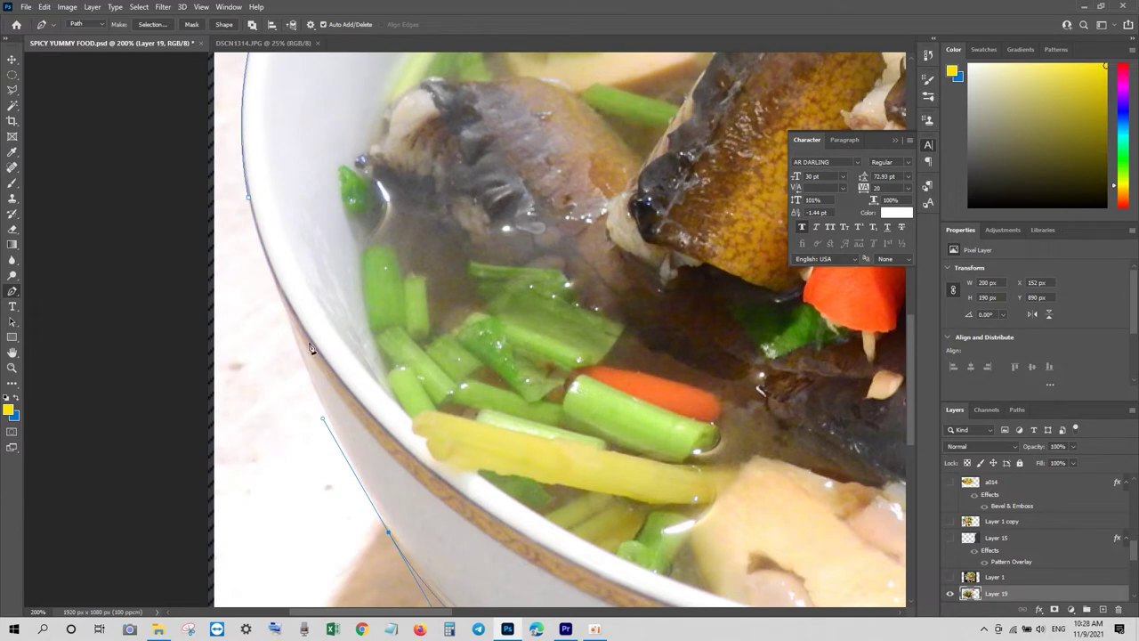
left_click_drag(288, 316, 278, 282)
left_click_drag(277, 283, 275, 286)
left_click(254, 212)
left_click(249, 200, "ctrl")
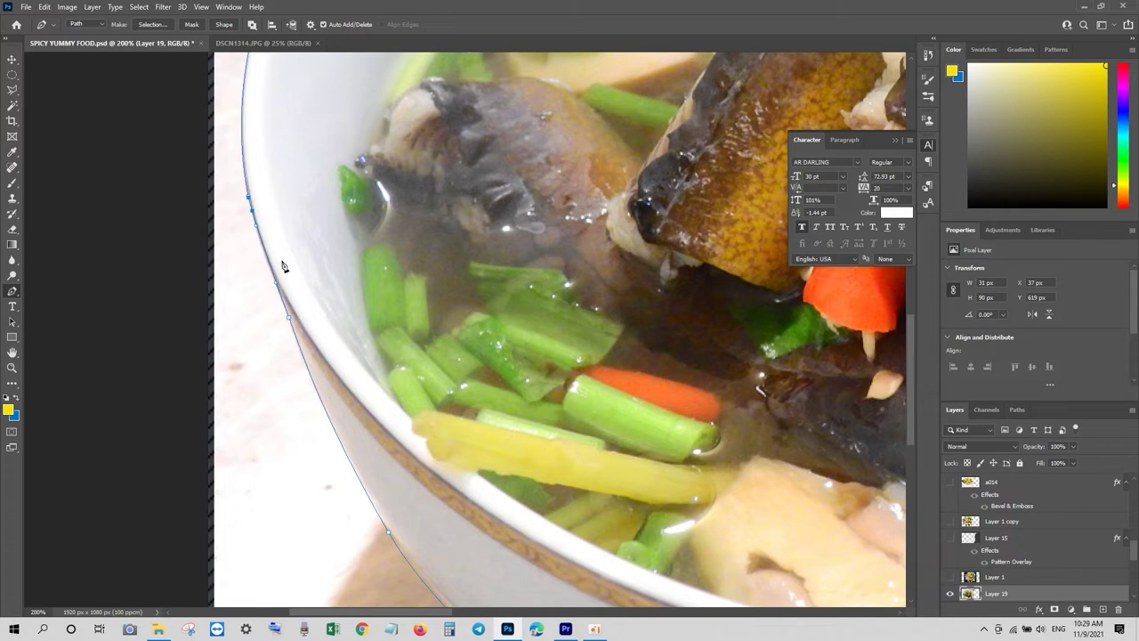
Step: Convert the closed bowl path into a selection and switch to the Move tool
key("ctrl+Return")
key("ctrl+minus")
key("ctrl+minus")
key("ctrl+minus")
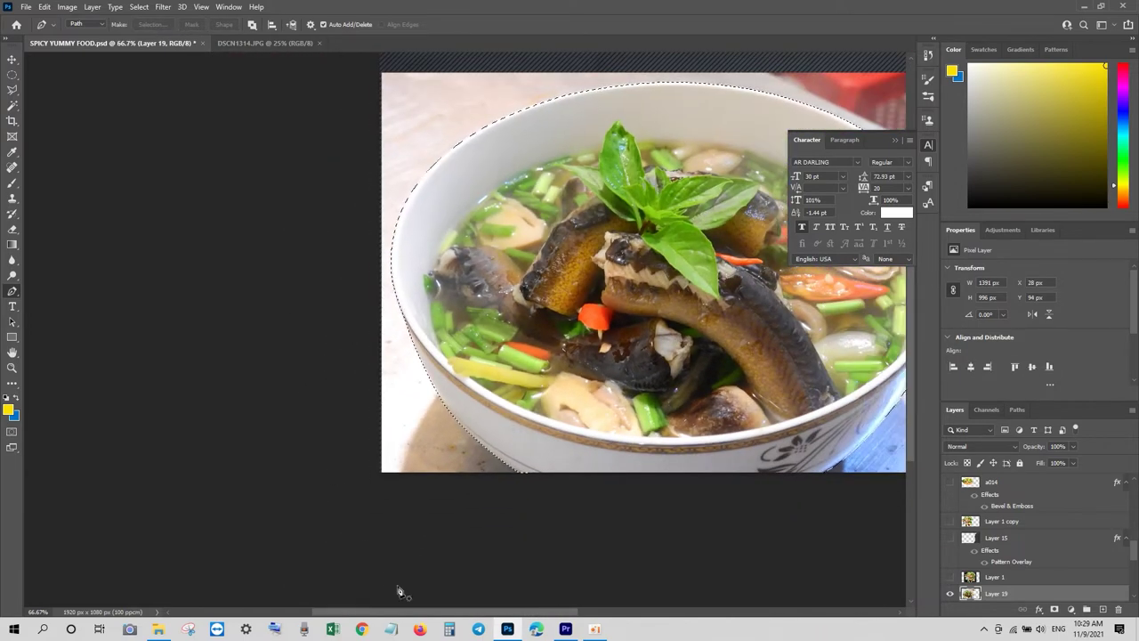
left_click(13, 59)
left_click_drag(362, 614, 448, 616)
scroll(597, 556, "up", 1)
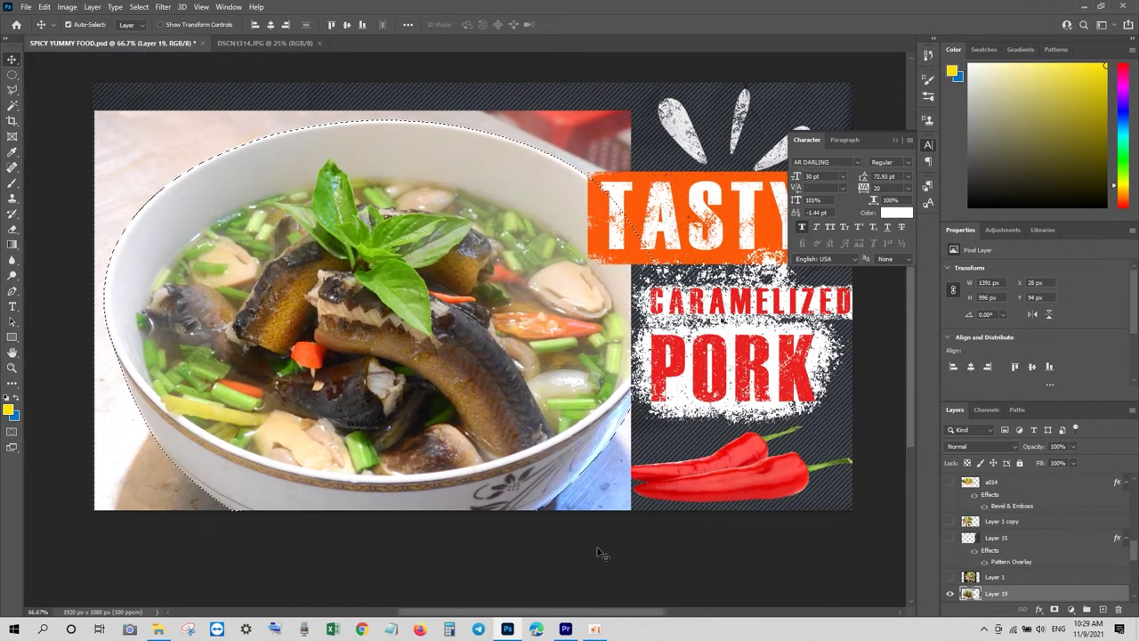
Step: Invert the selection, delete the photo background around the bowl on Layer 19, and deselect
key("ctrl+a")
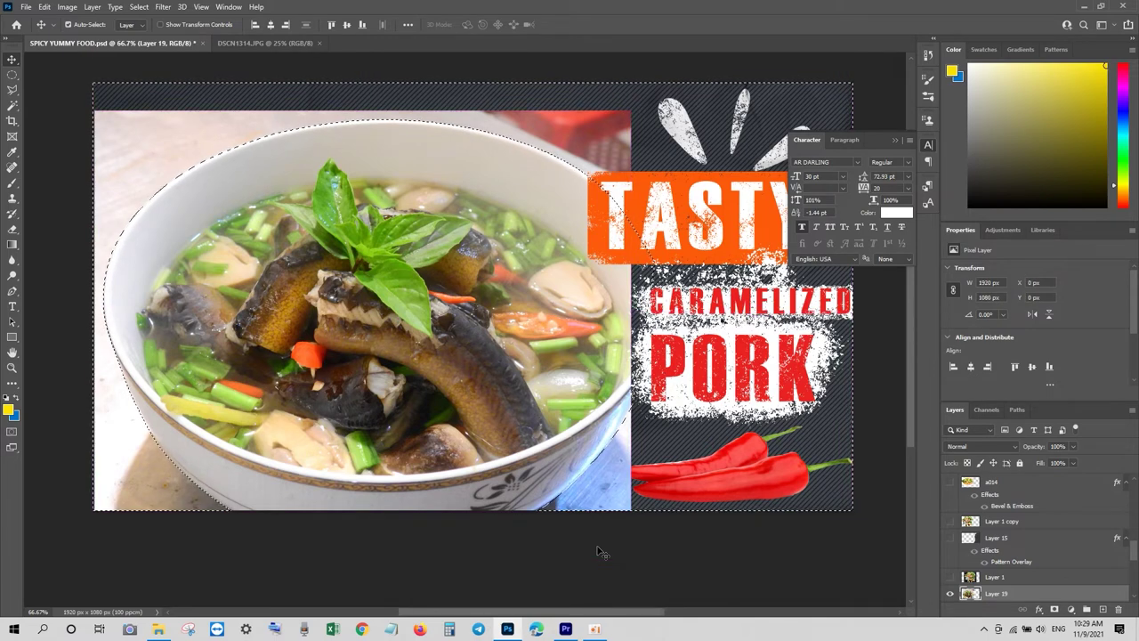
key("Delete")
key("ctrl+d")
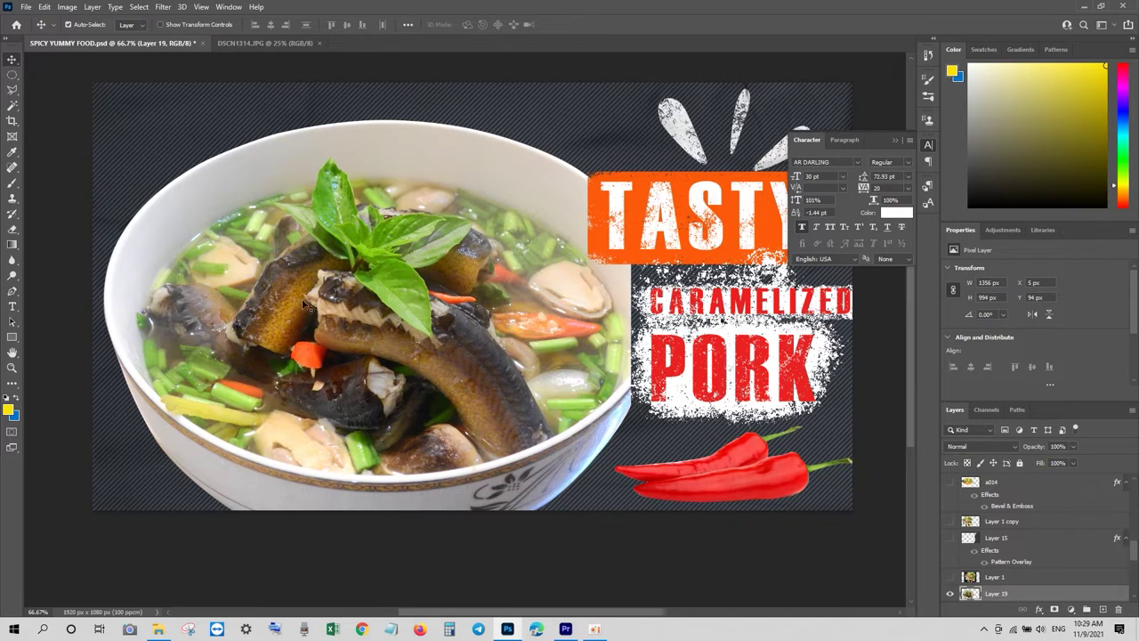
Step: Raise the bowl photo's saturation to +21 with Hue/Saturation and collapse the Character panel
left_click(67, 8)
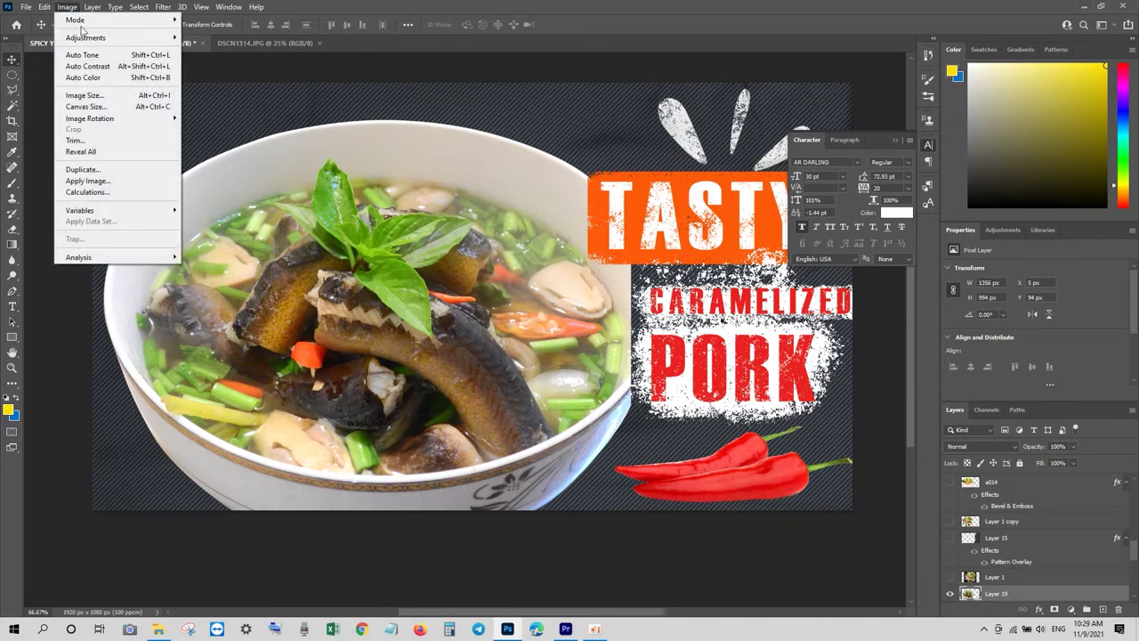
mouse_move(121, 39)
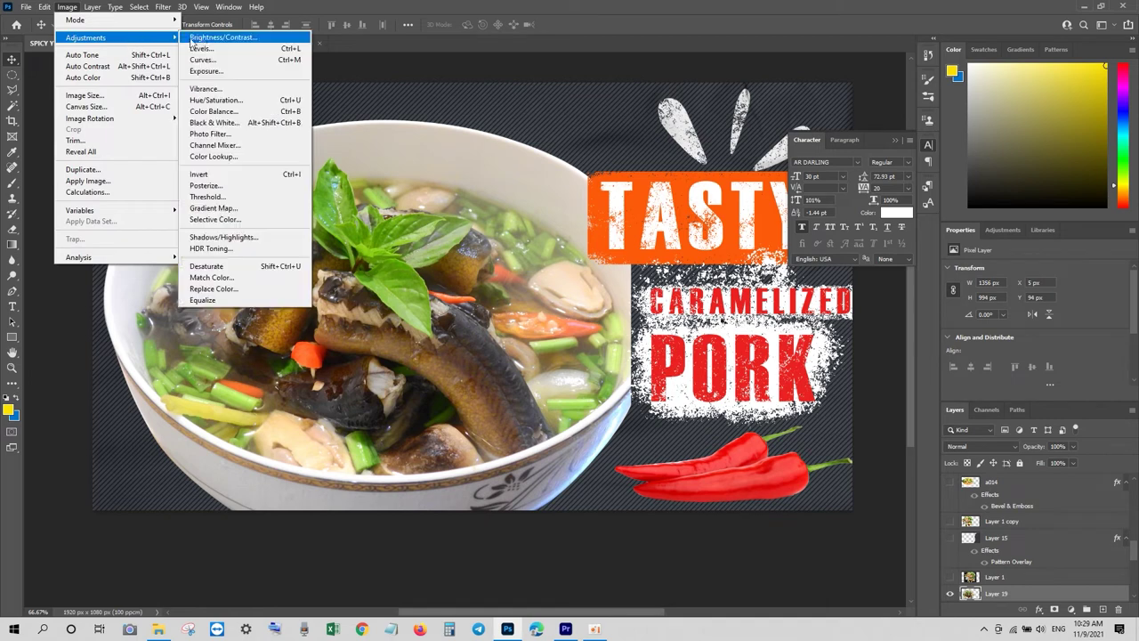
left_click(243, 102)
left_click_drag(926, 232, 937, 231)
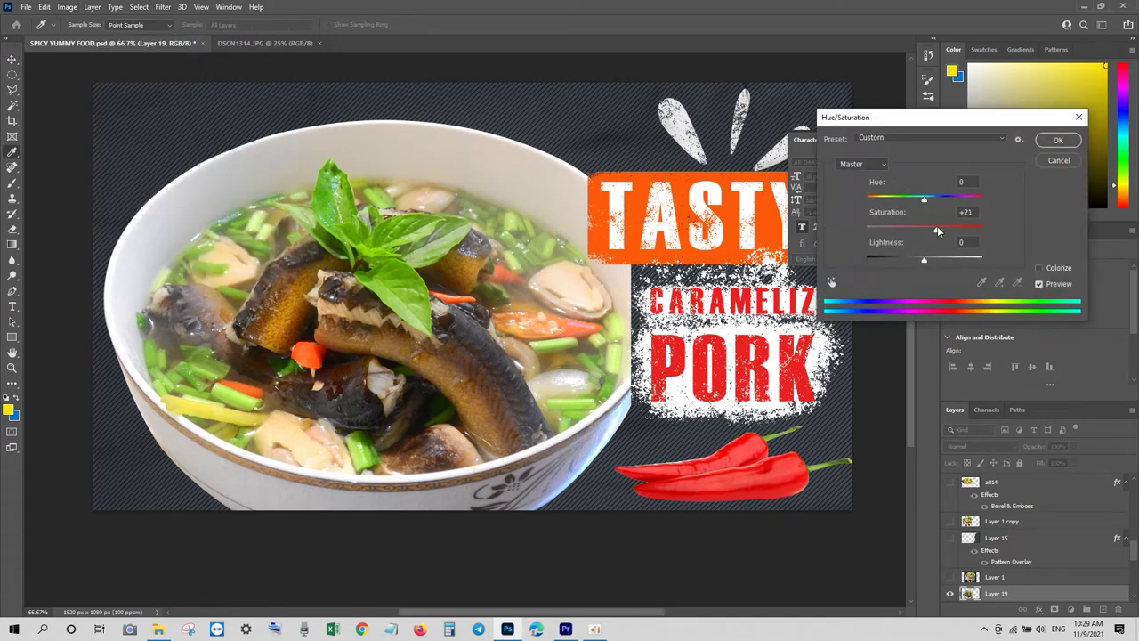
left_click(1059, 139)
key("v")
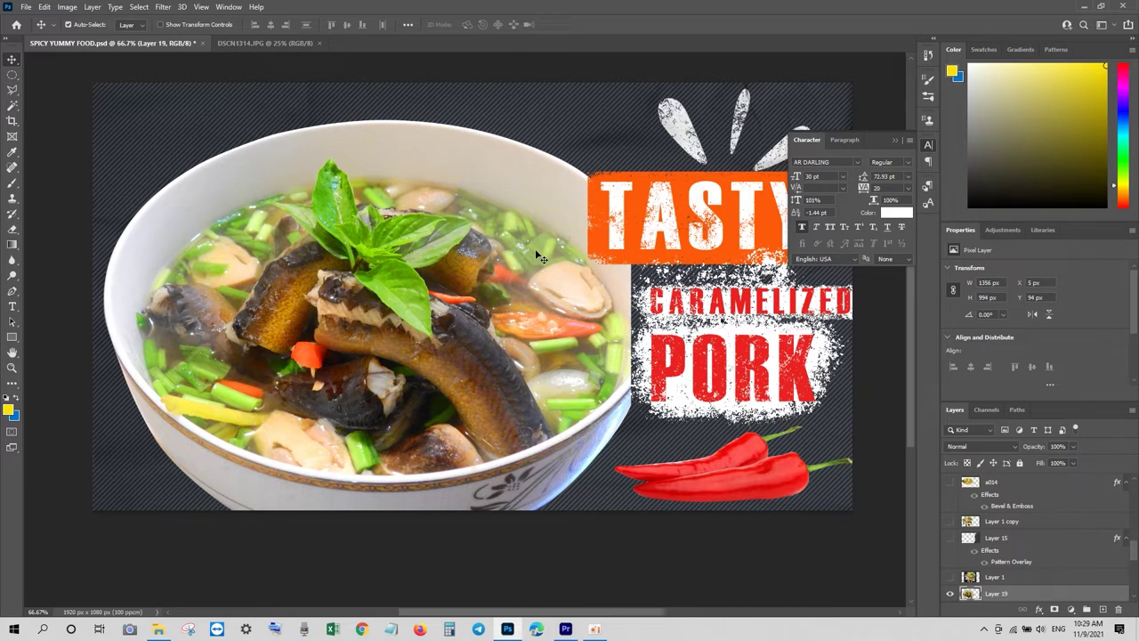
left_click(896, 140)
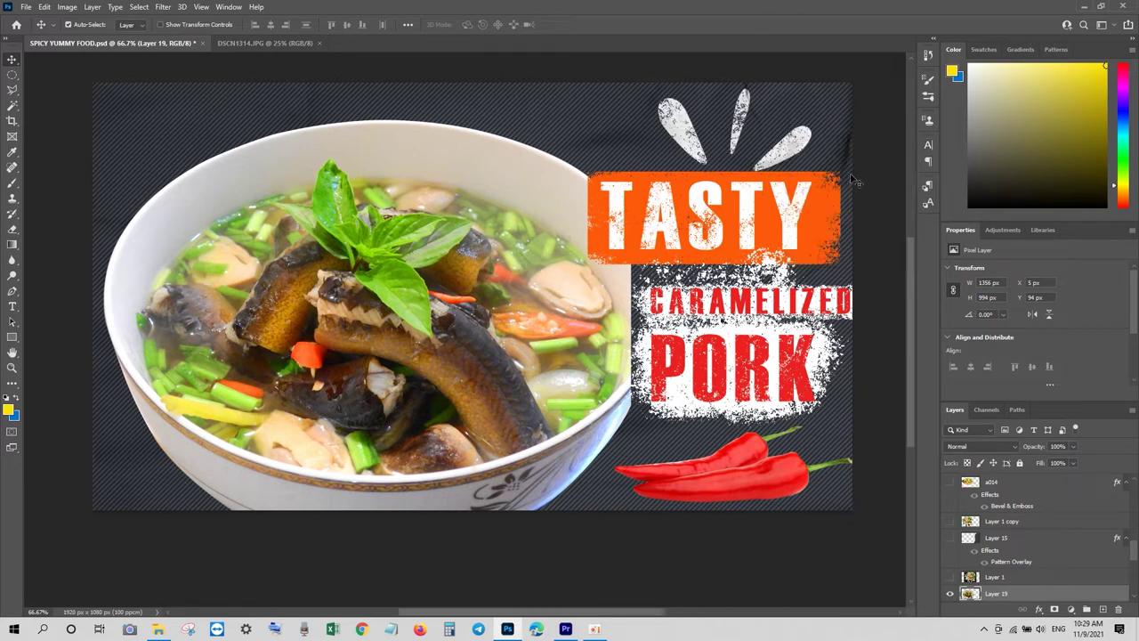
left_click(717, 308)
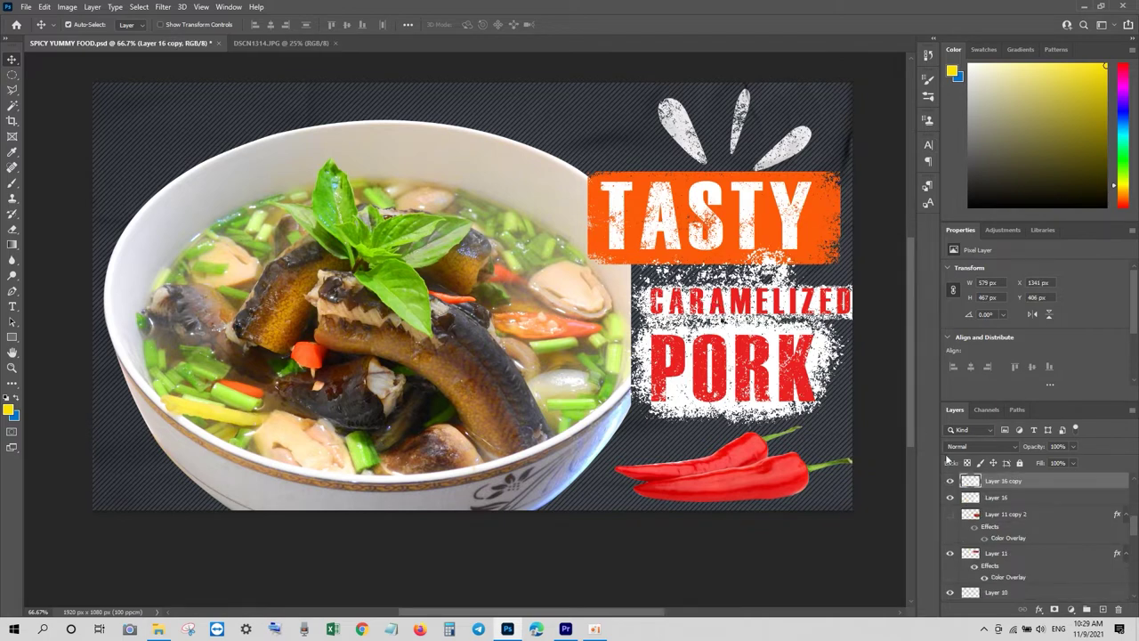
left_click(950, 481)
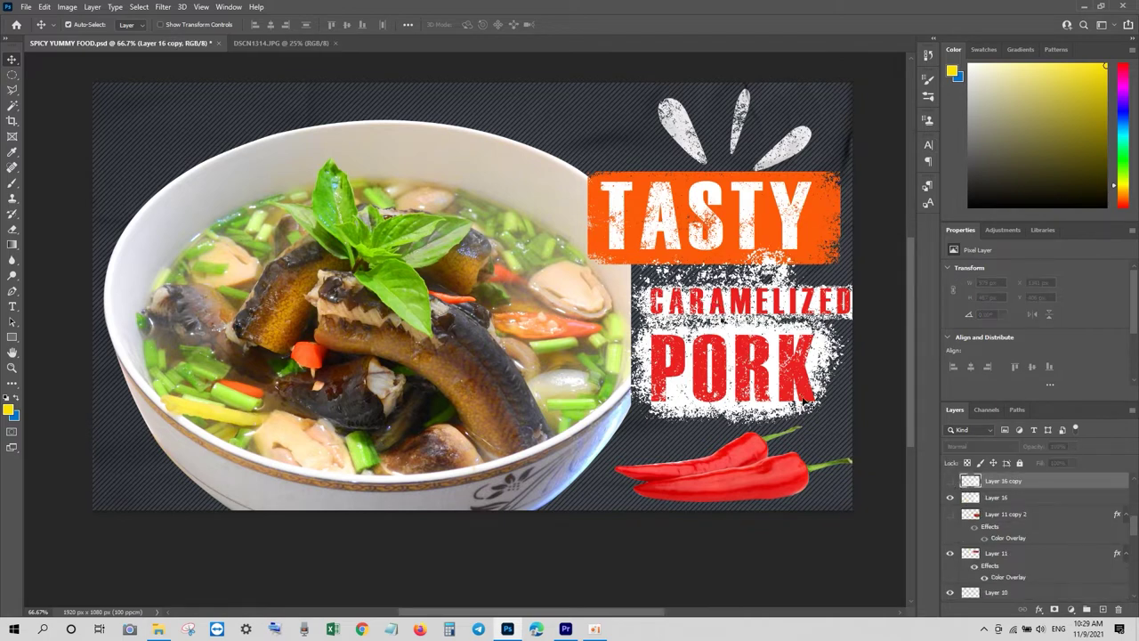
left_click(950, 481)
Step: Hide the red lettering on Layer 18 and show the CARAMELIZED PORK text layer in its place
left_click(763, 305)
left_click(950, 481)
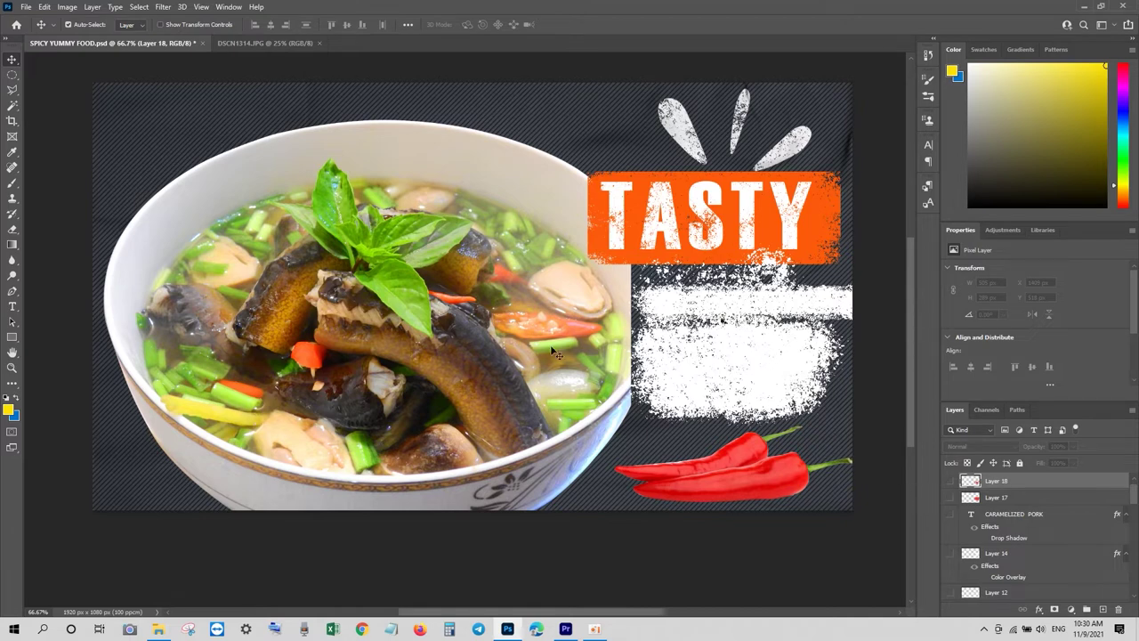
left_click(948, 515)
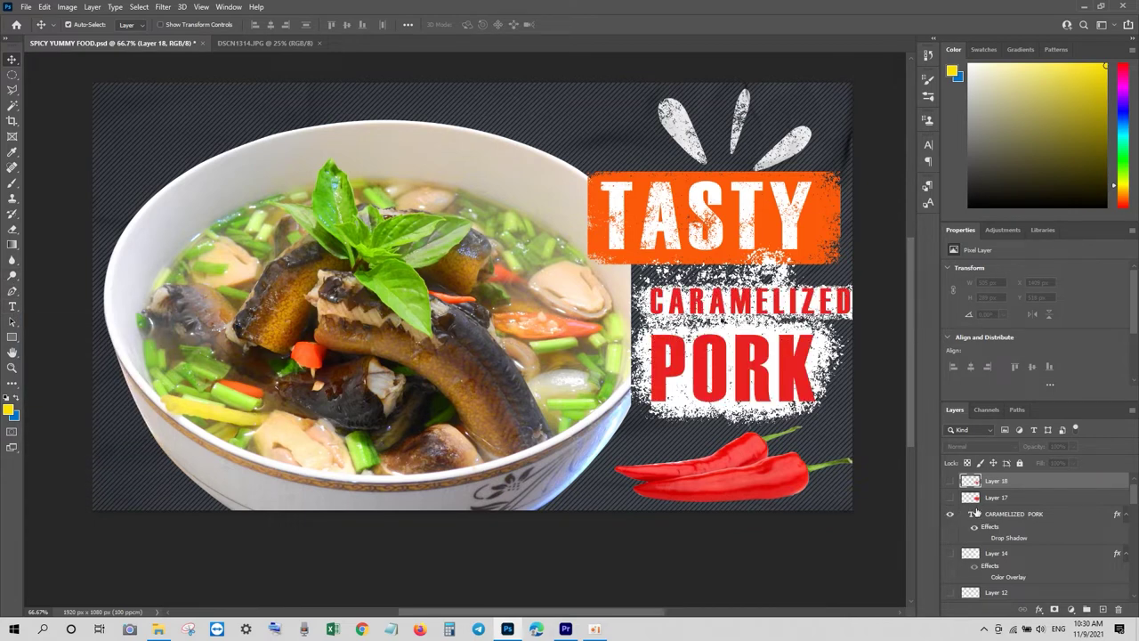
Step: Delete all the wording on the CARAMELIZED PORK text layer
double_click(971, 513)
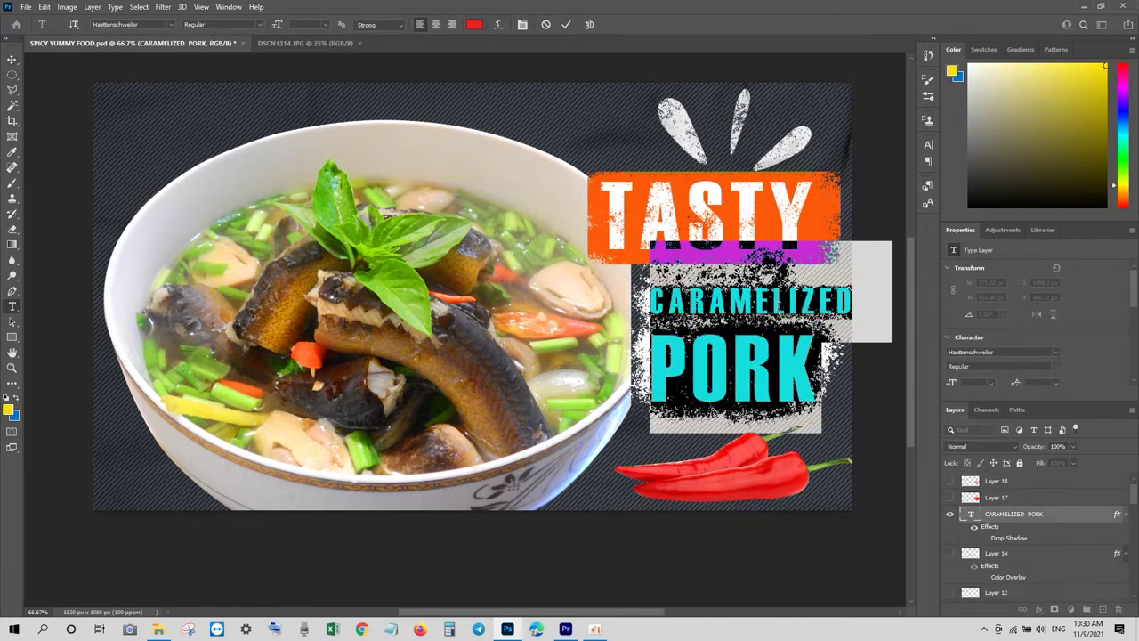
left_click(776, 307)
left_click_drag(853, 302, 650, 302)
left_click(692, 418)
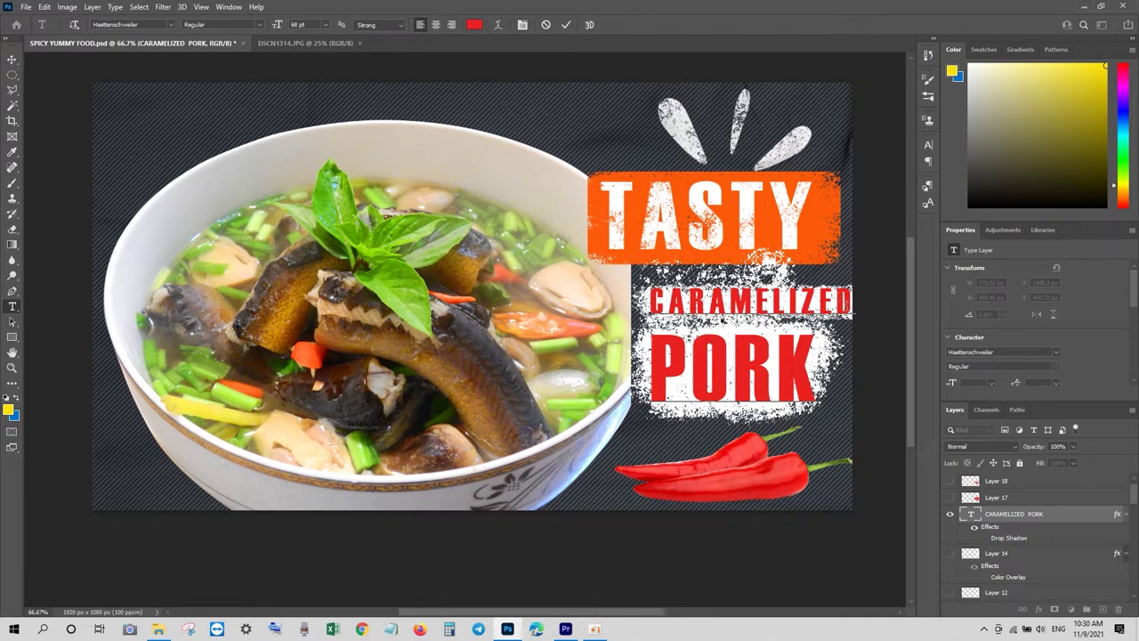
left_click_drag(821, 358, 655, 248)
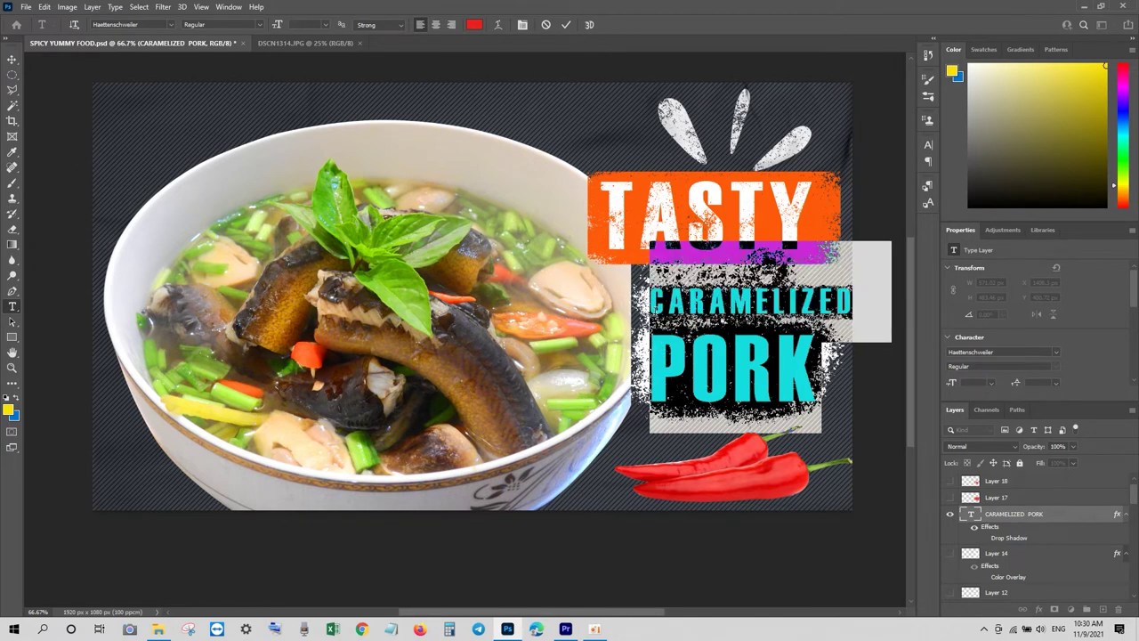
key("BackSpace")
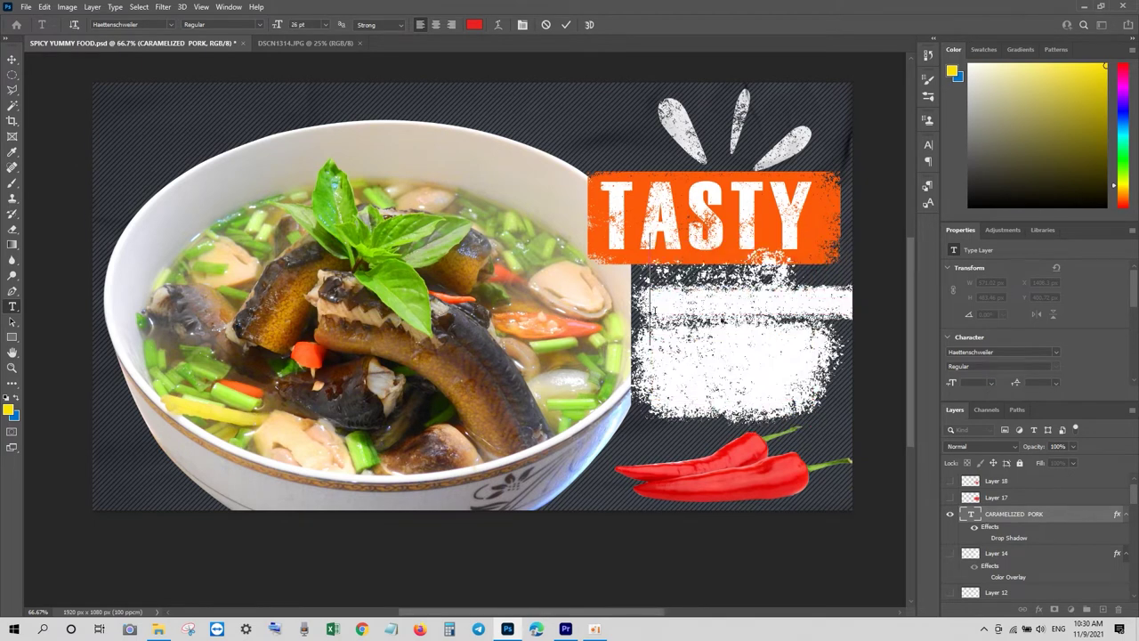
Step: Enter EELS and SOUP on two separate lines as the new dish title
type("e")
key("BackSpace")
type("EE")
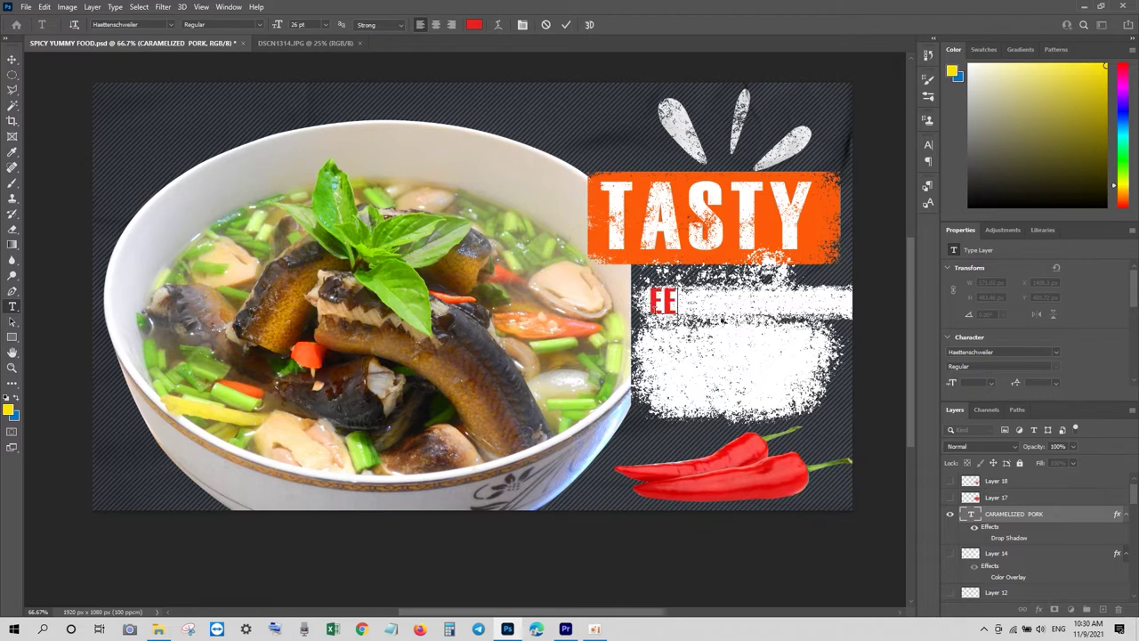
type("LS S")
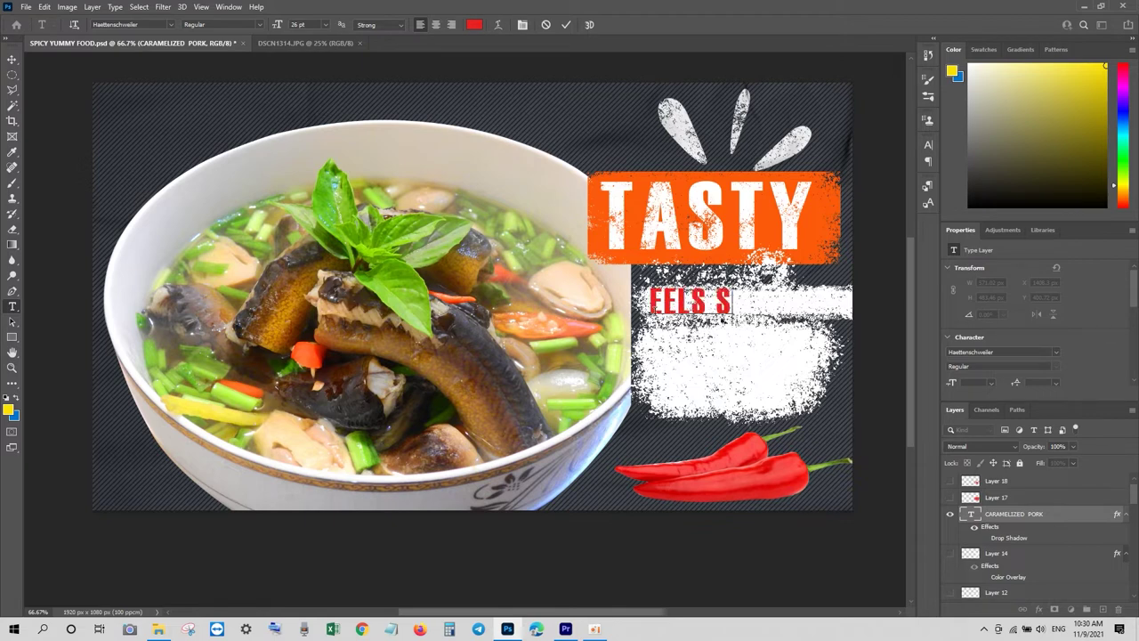
key("BackSpace")
key("BackSpace")
type("SOUP")
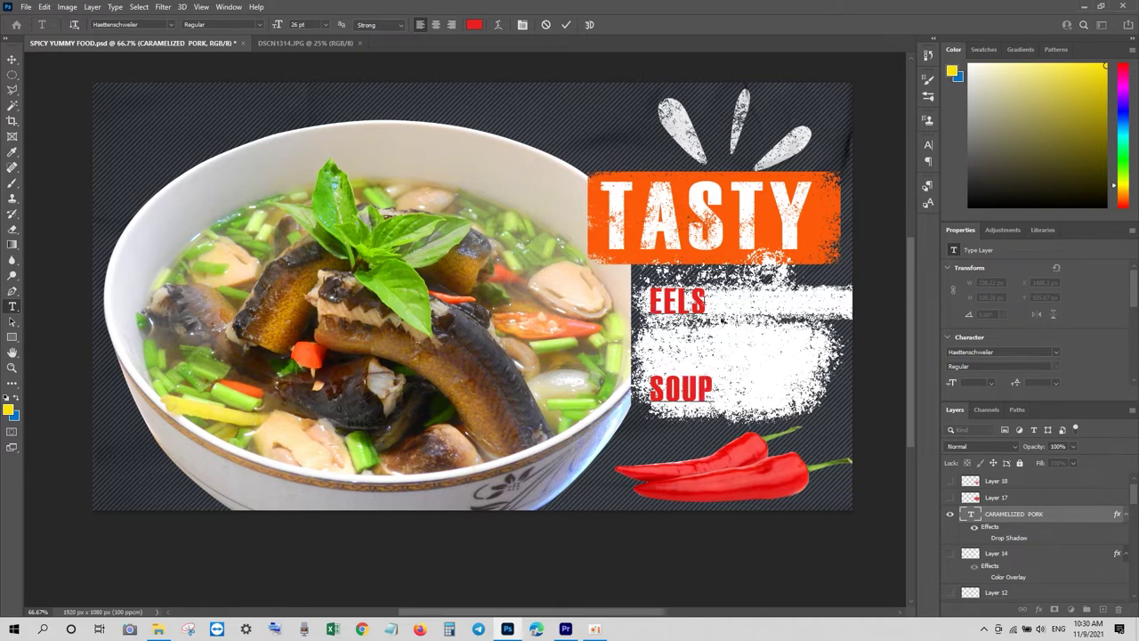
Step: Enlarge both lines of the EELS SOUP title and move the text down clear of the orange TASTY banner
left_click_drag(715, 388, 484, 209)
left_click_drag(277, 25, 303, 25)
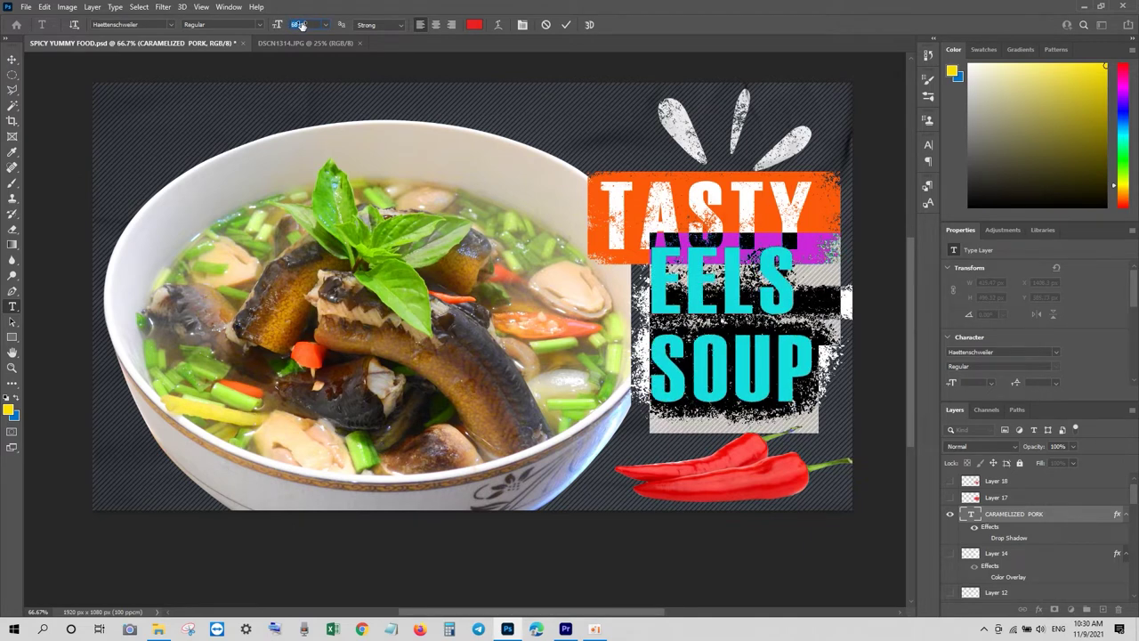
left_click(14, 61)
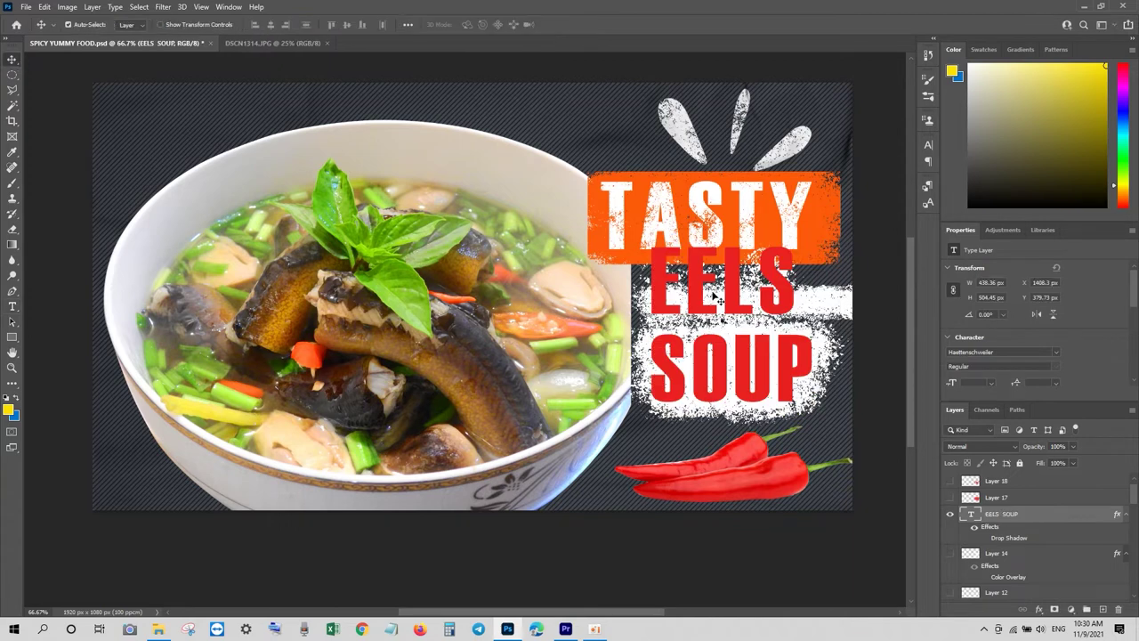
left_click_drag(732, 289, 736, 315)
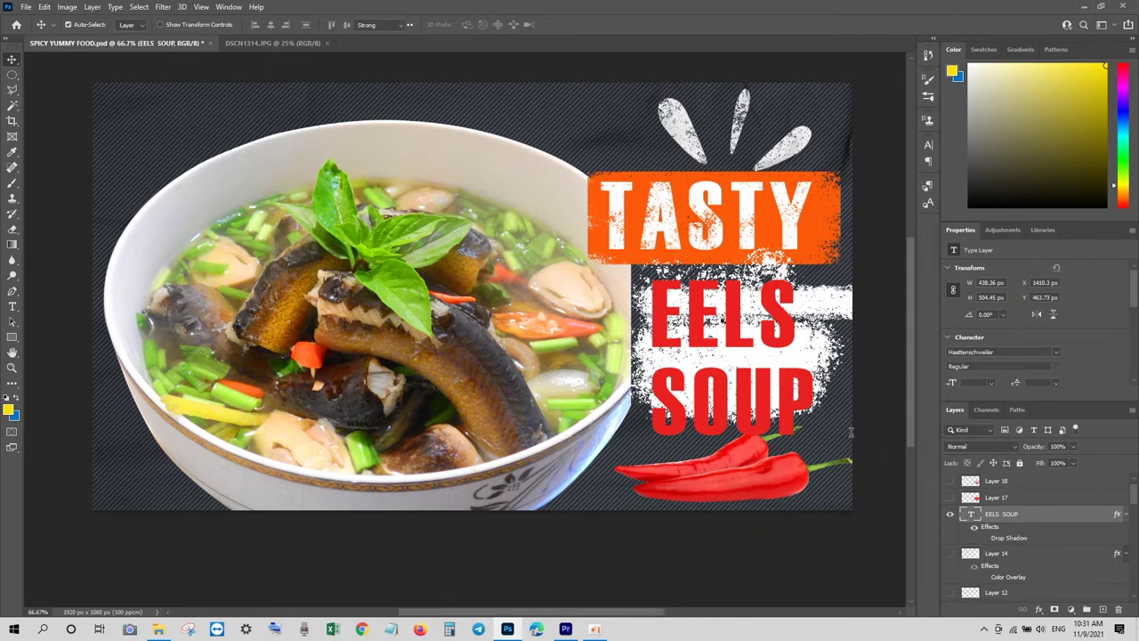
Step: Reduce the word EELS to 58 pt and reposition the title over the white paint splash
double_click(972, 515)
left_click_drag(800, 319, 649, 307)
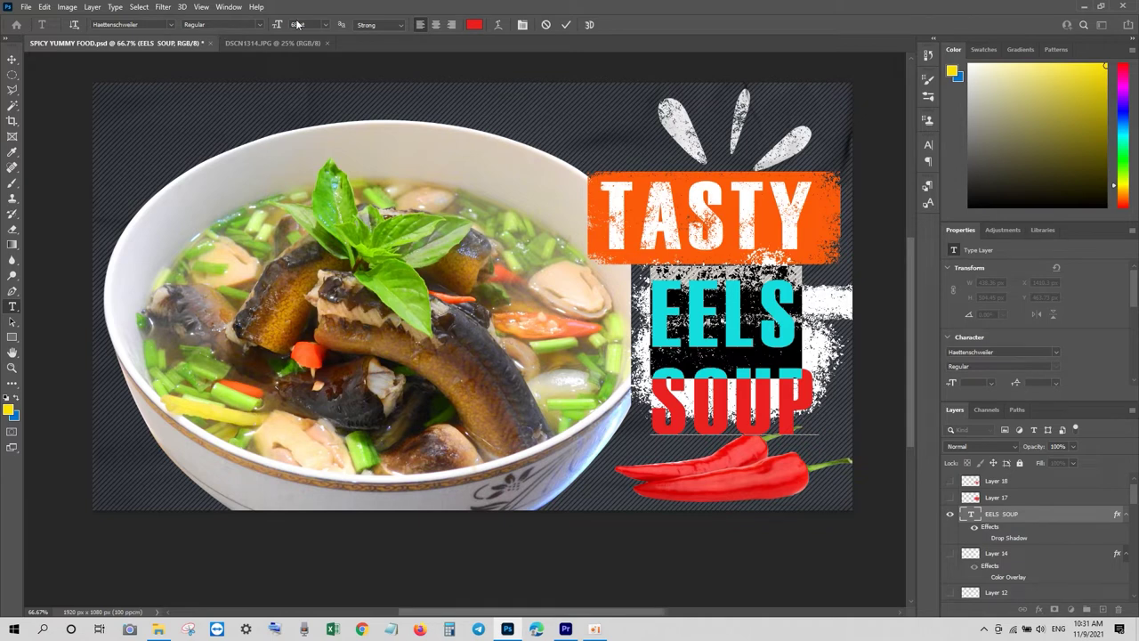
left_click_drag(284, 31, 276, 29)
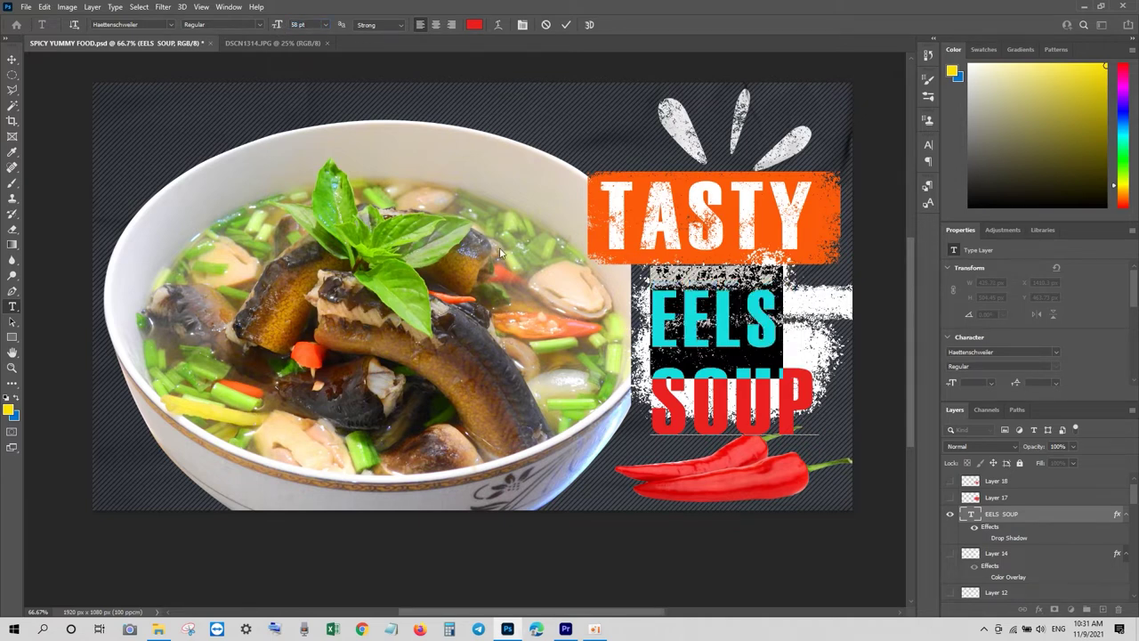
left_click(12, 59)
left_click_drag(728, 322, 740, 289)
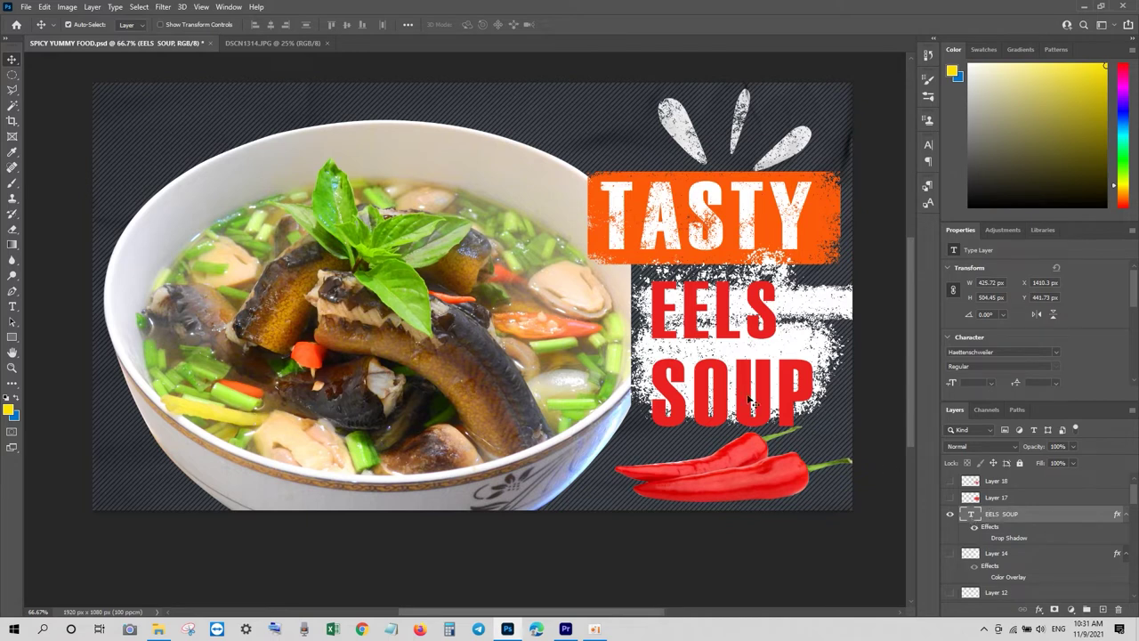
left_click_drag(728, 316, 709, 315)
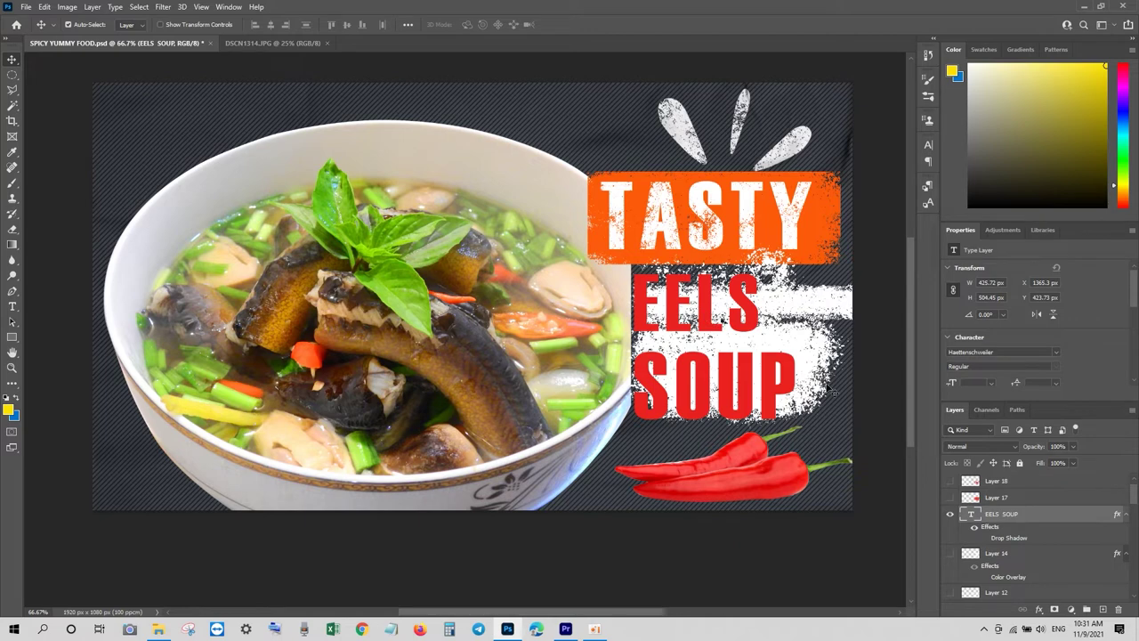
Step: Set the letter tracking of the whole EELS SOUP title to 180
double_click(972, 515)
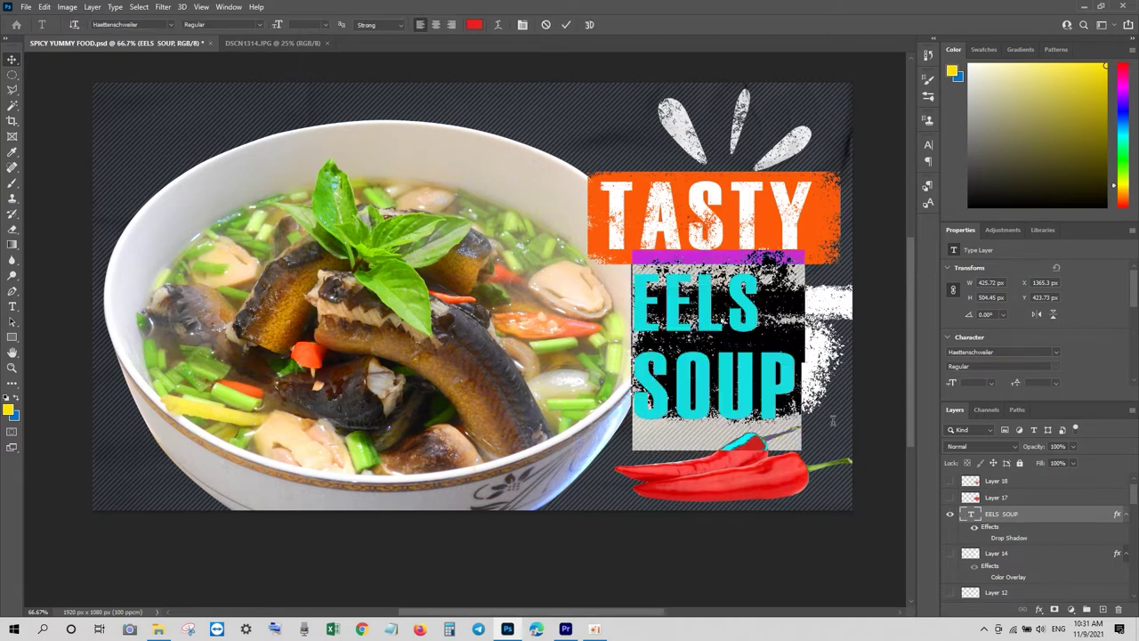
left_click(927, 144)
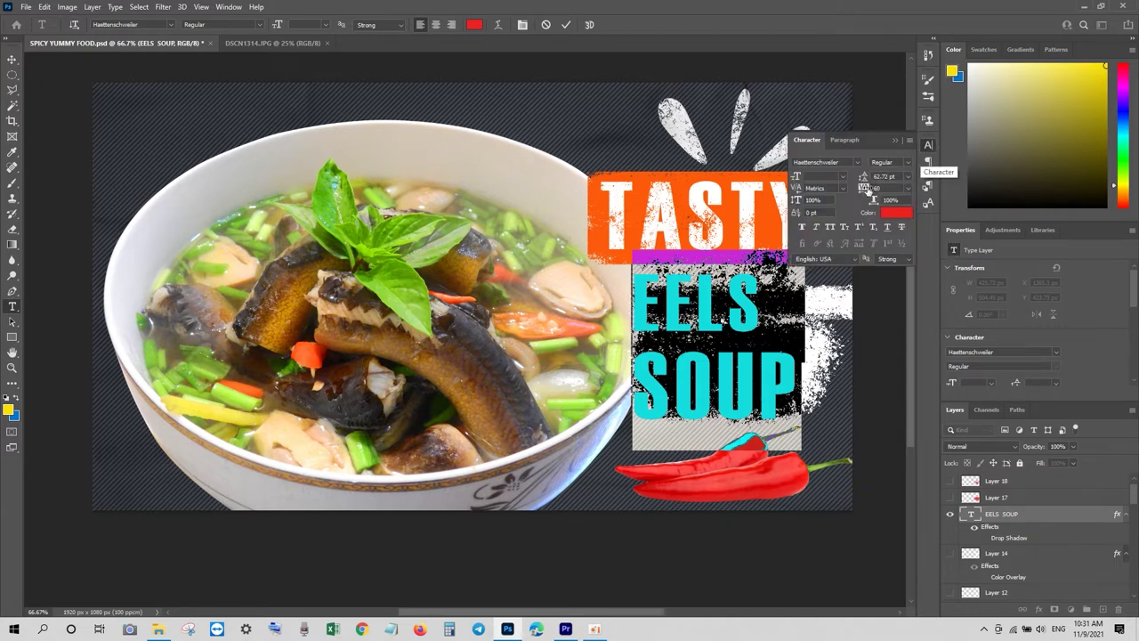
left_click_drag(863, 189, 869, 194)
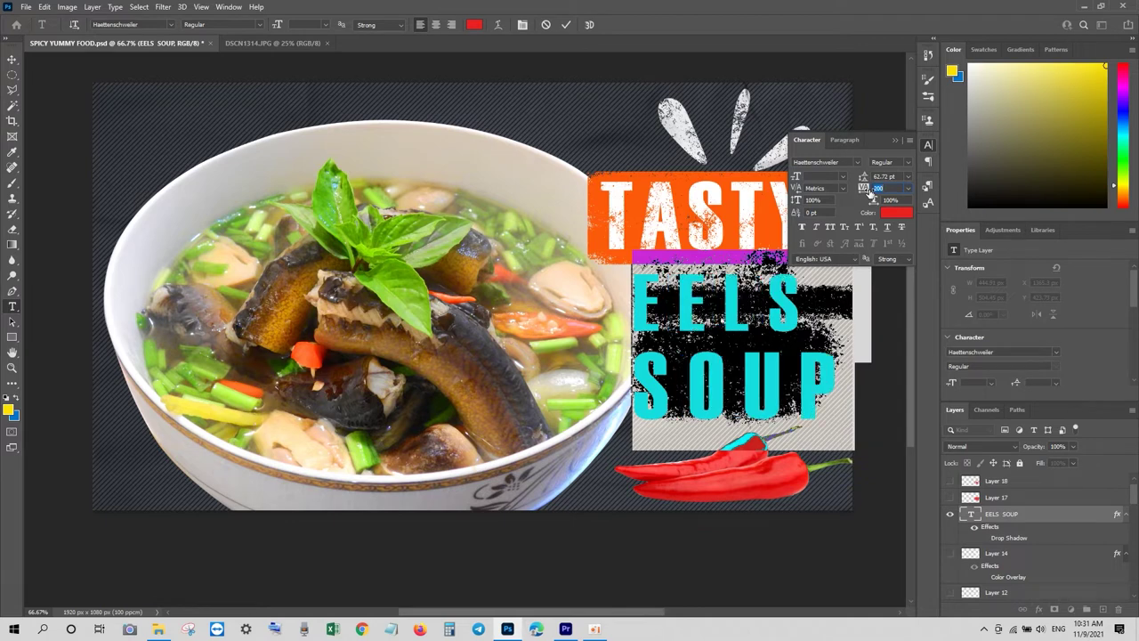
left_click_drag(869, 195, 868, 193)
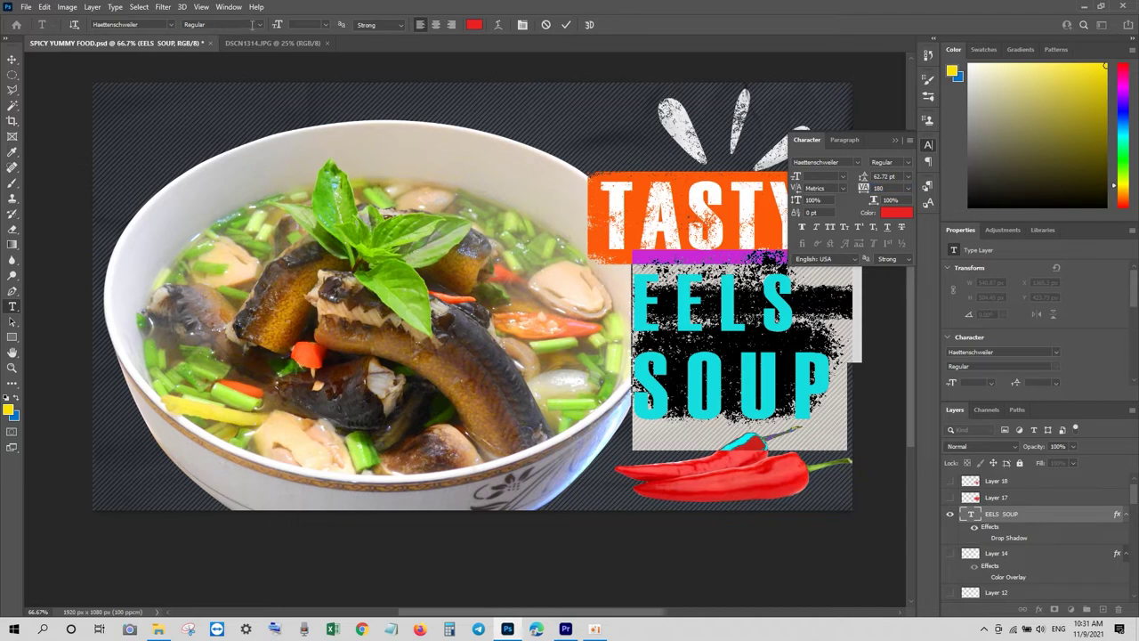
Step: Set the title text's anti-aliasing to None after trying Smooth, and commit the text
left_click(399, 27)
left_click(364, 70)
left_click(402, 26)
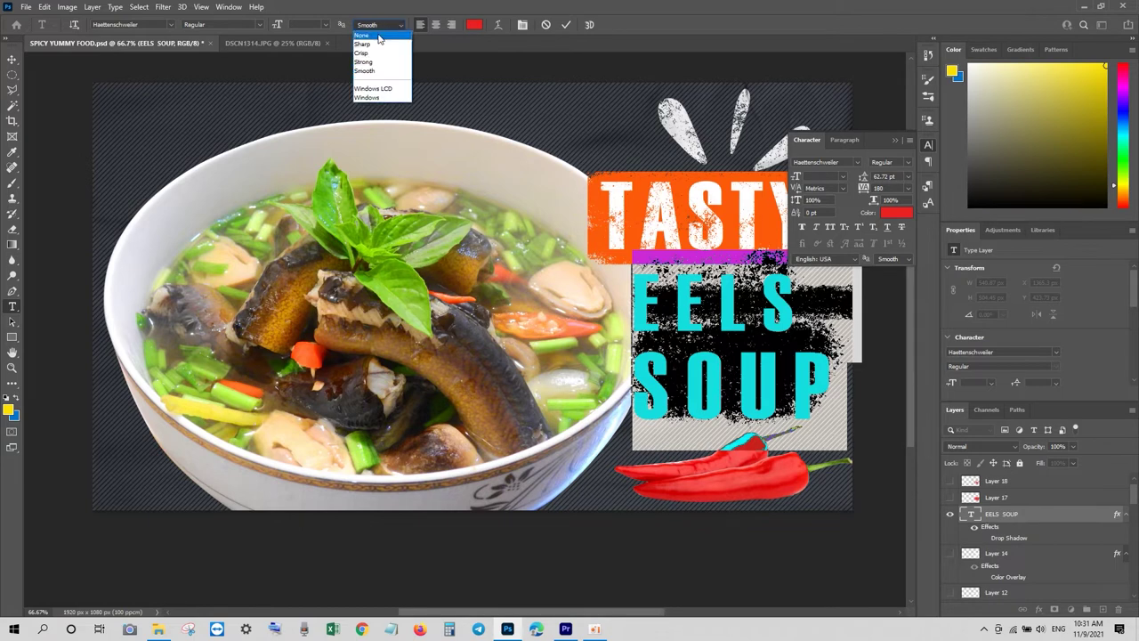
left_click(378, 35)
left_click(12, 59)
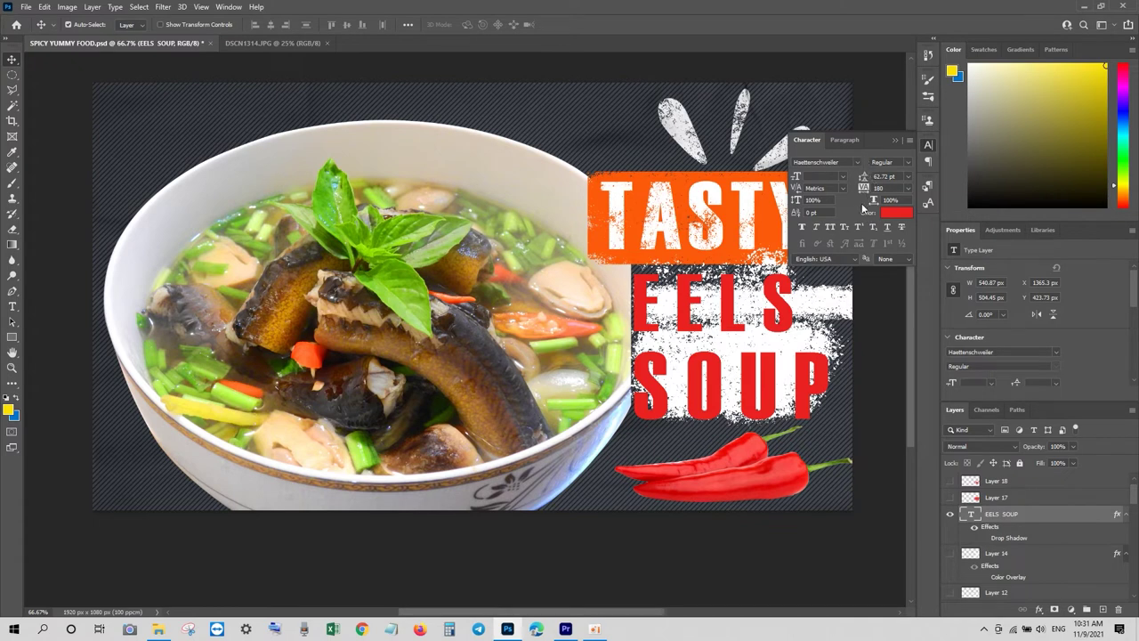
Step: Apply faux bold to the EELS SOUP text and collapse the Character panel
left_click(802, 227)
double_click(970, 514)
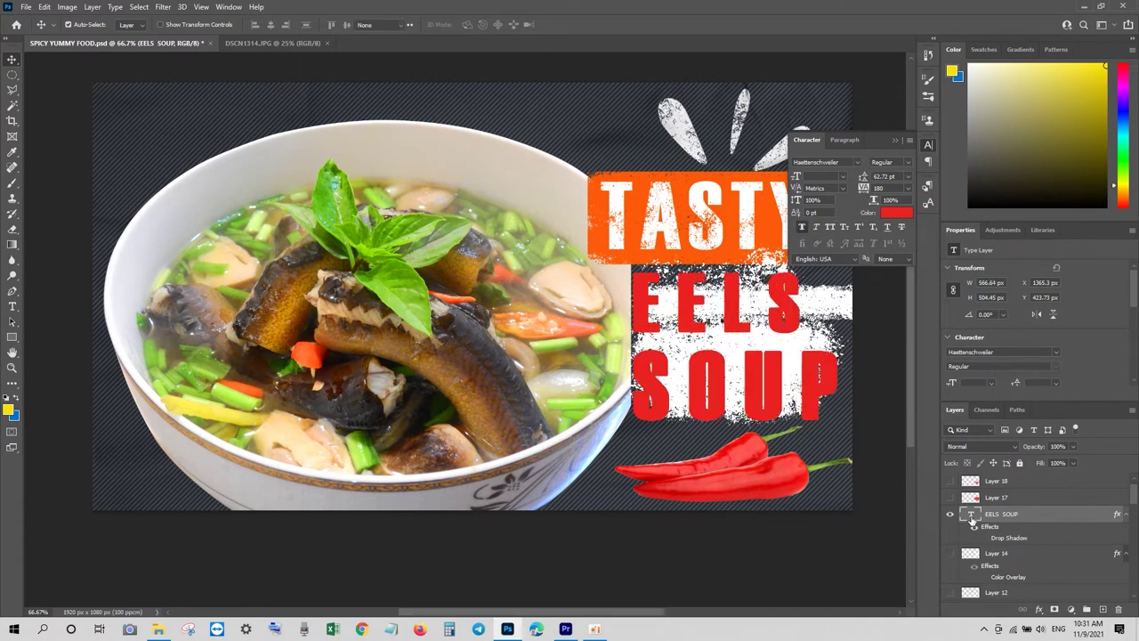
left_click(803, 228)
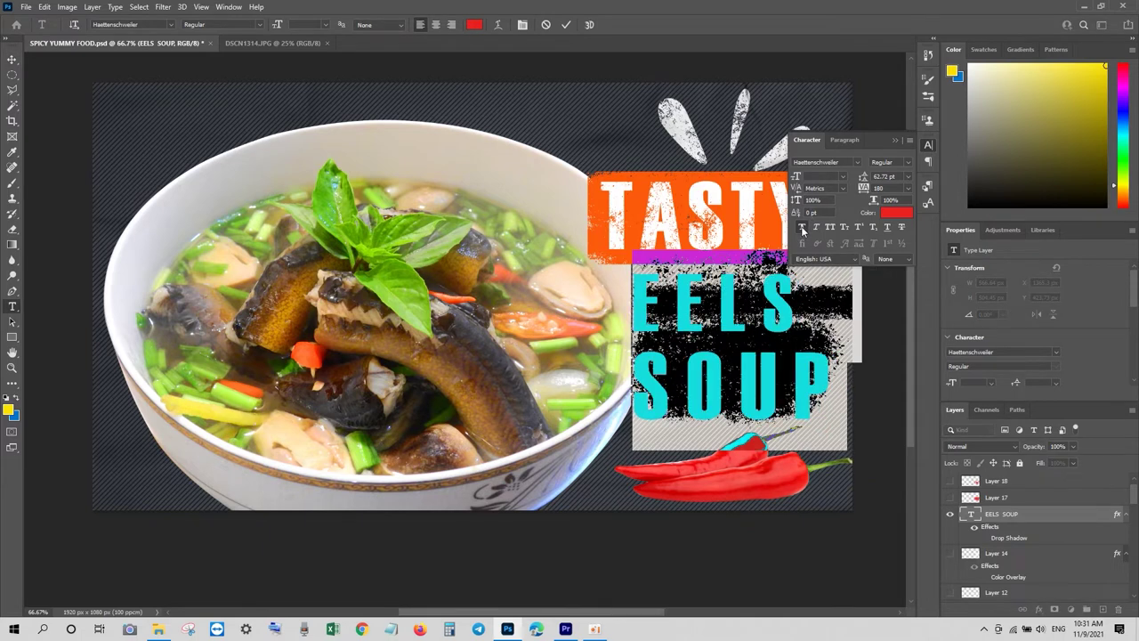
left_click(14, 60)
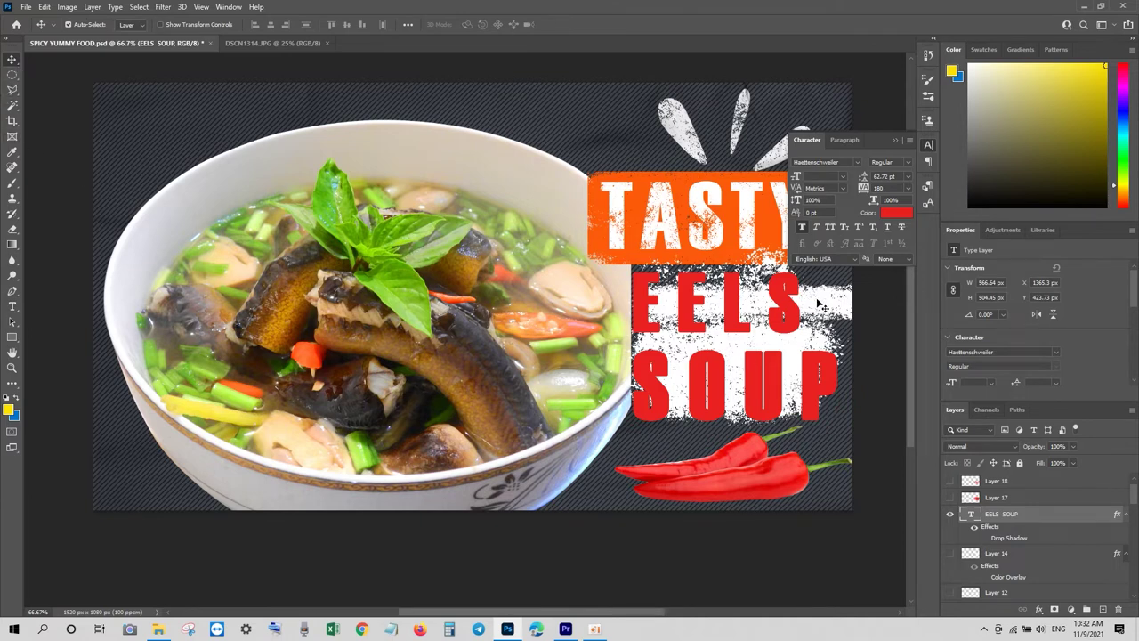
left_click(895, 139)
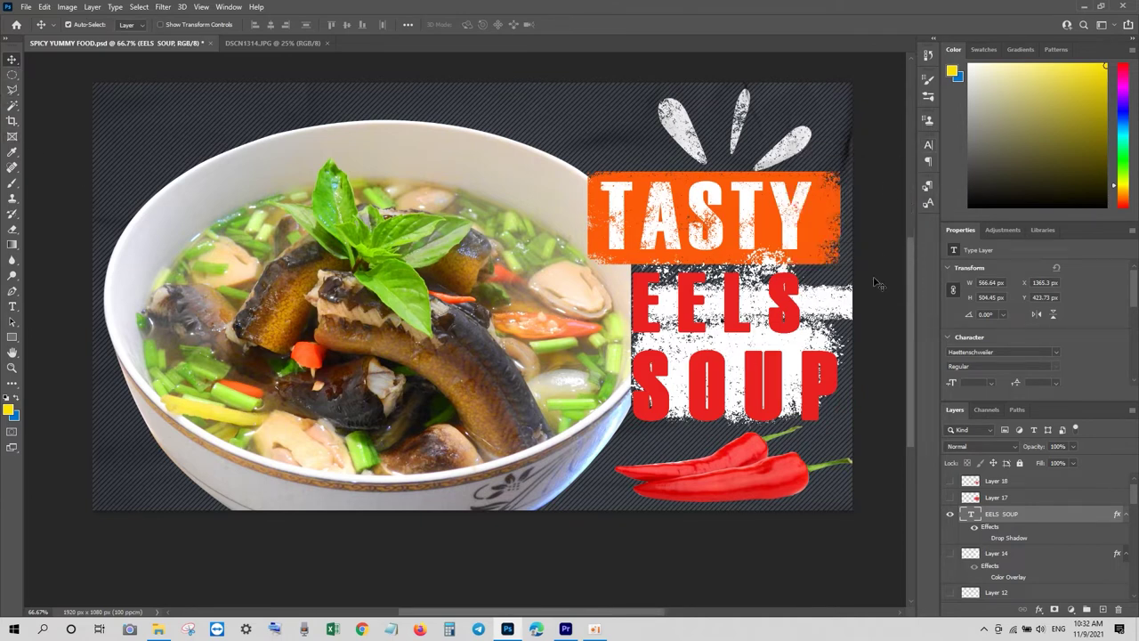
Step: Scale the white paint splash on Layer 16 copy to about 118% so it extends around the title
left_click(842, 315)
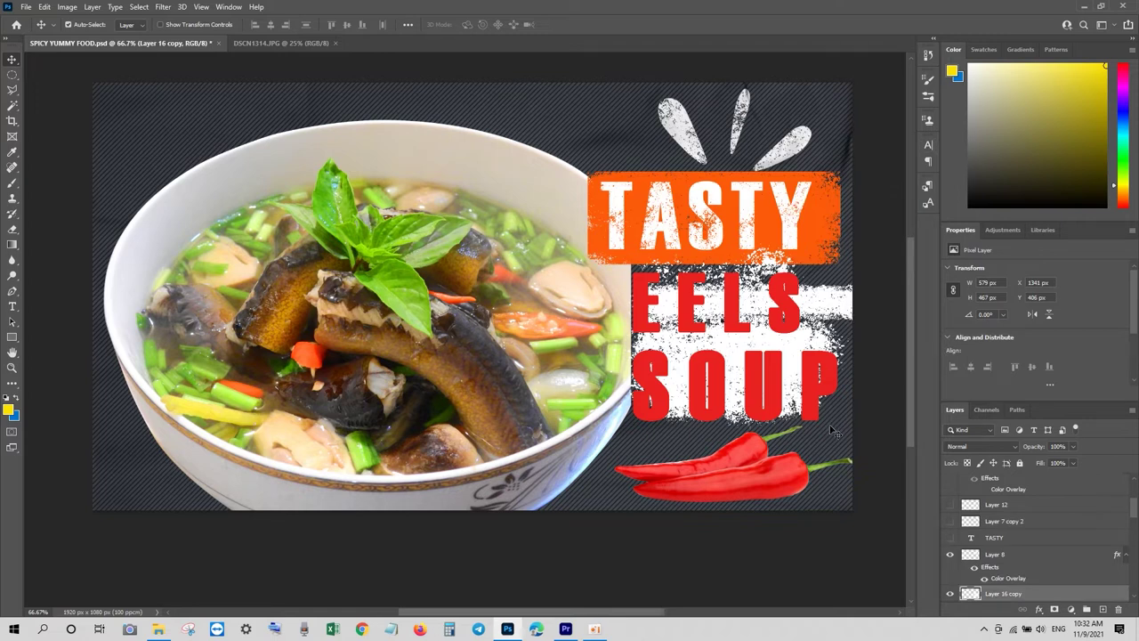
key("ctrl+t")
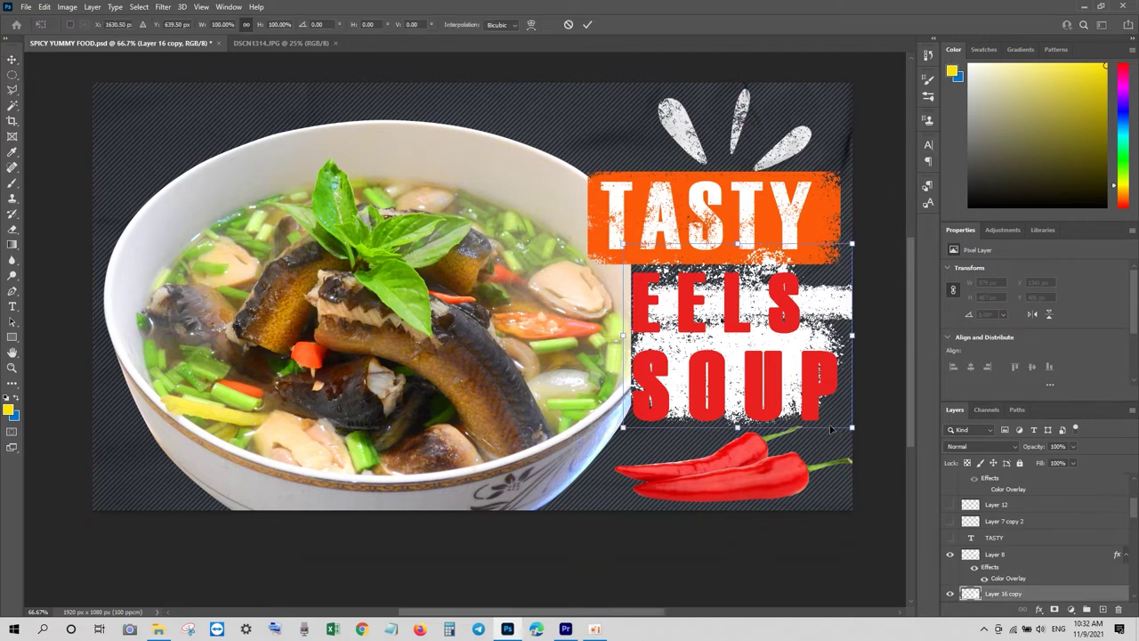
left_click_drag(625, 336, 608, 336)
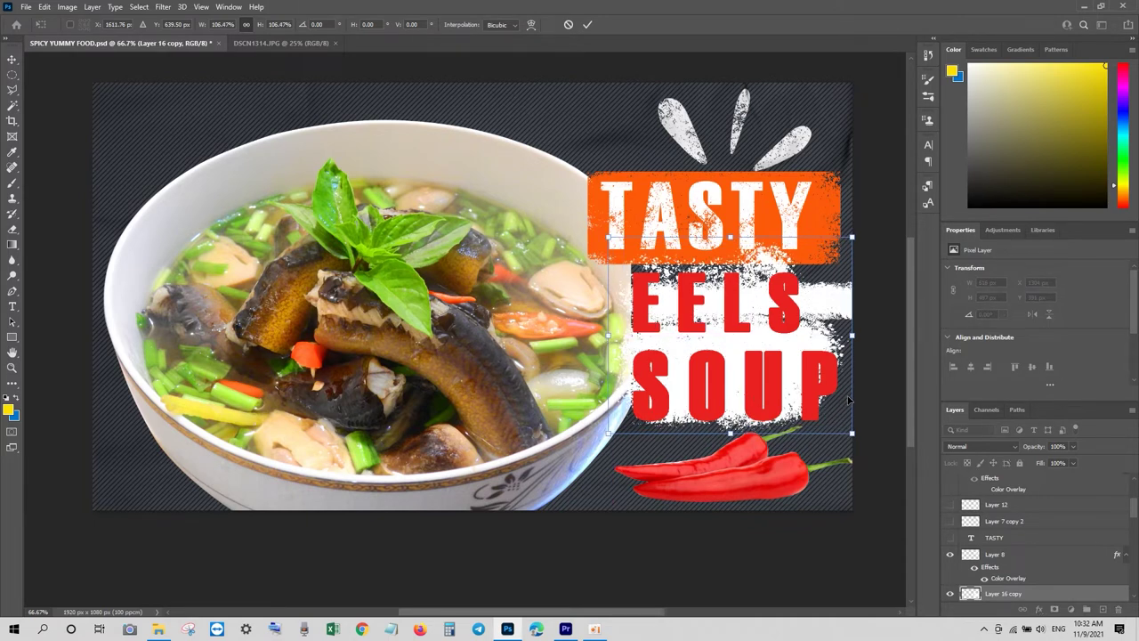
left_click_drag(852, 433, 878, 454)
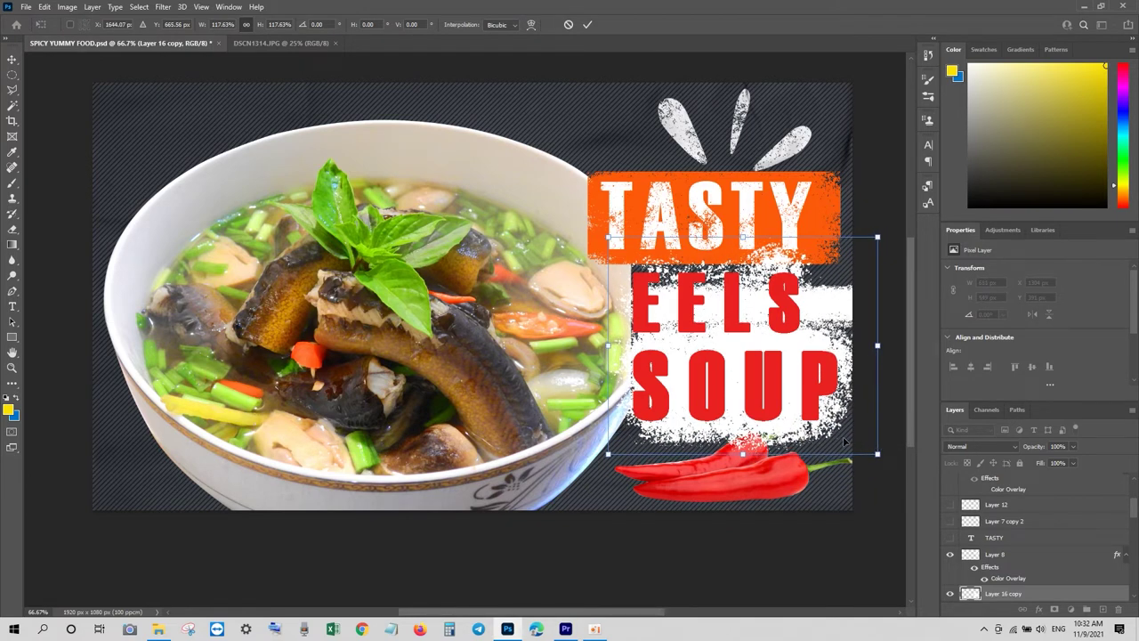
key("Return")
Step: Move the Texture layer up the layer stack to directly below Layer 19
key("alt+comma")
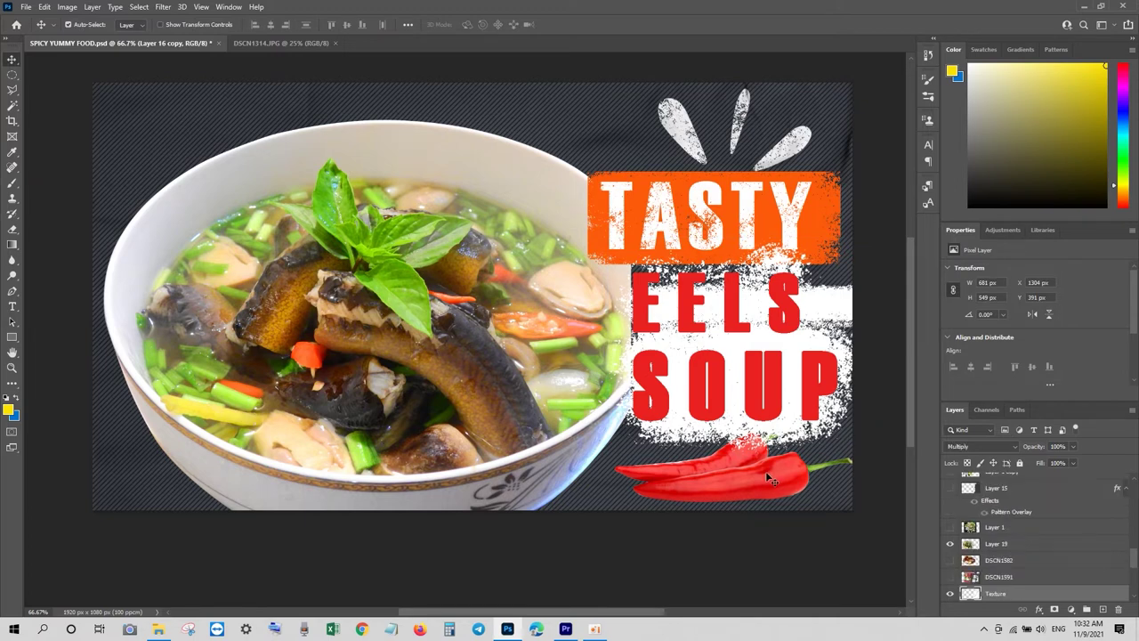
key("ctrl+bracketright")
key("ctrl+bracketright")
key("ctrl+bracketright")
key("ctrl+bracketright")
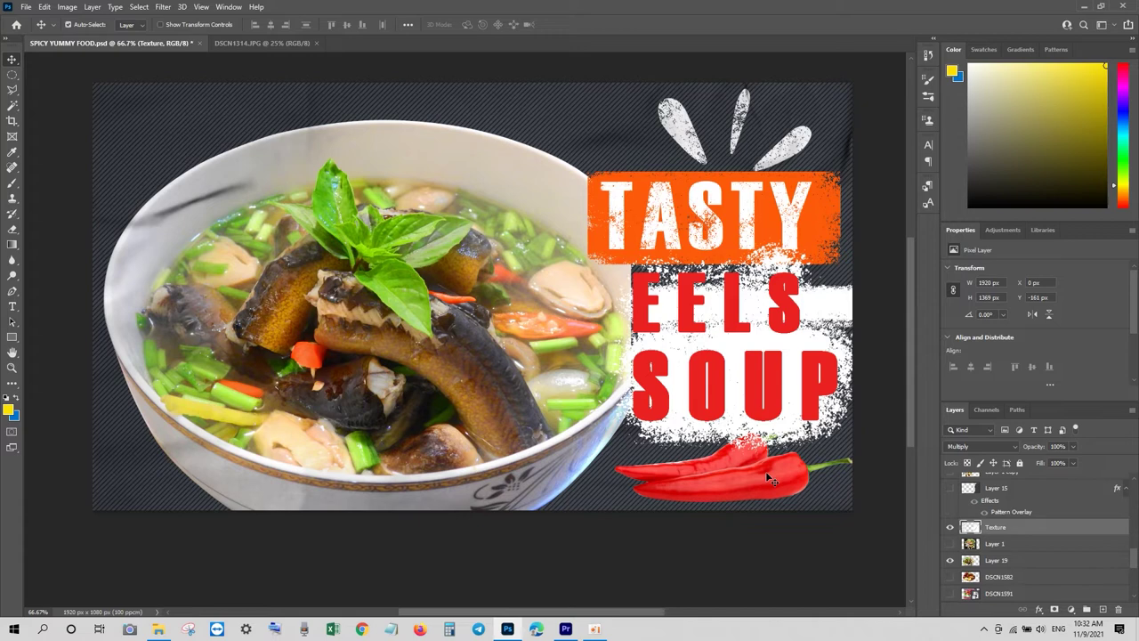
key("ctrl+bracketleft")
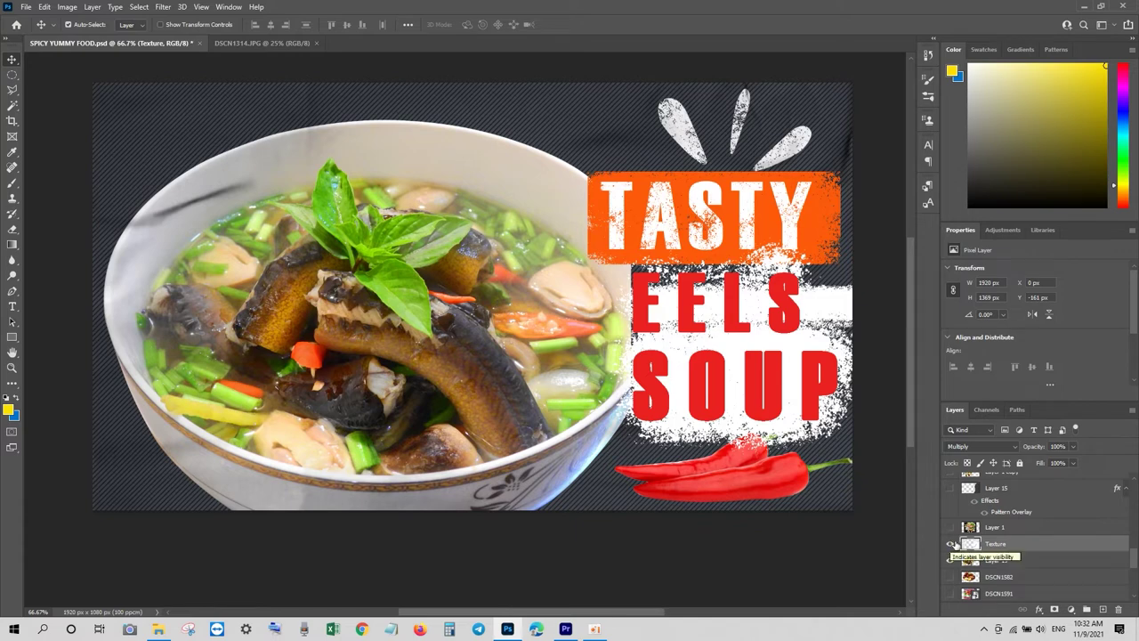
key("ctrl+bracketleft")
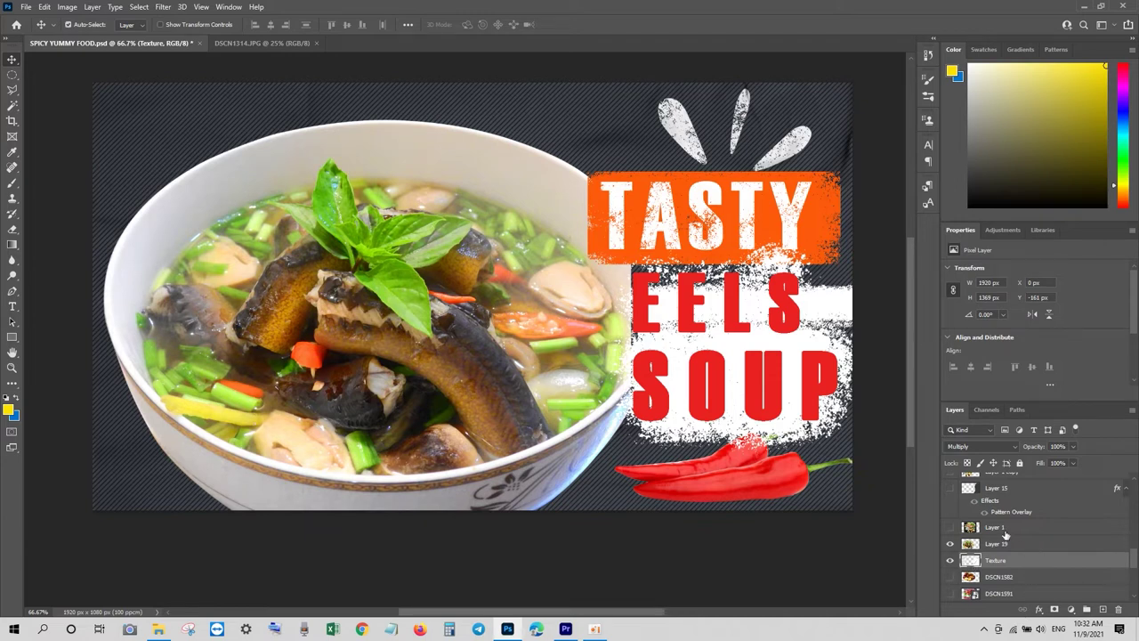
Step: Hide the Texture layer and move the chillies on Layer 13 up the layer stack to directly above Layer 8
left_click(950, 561)
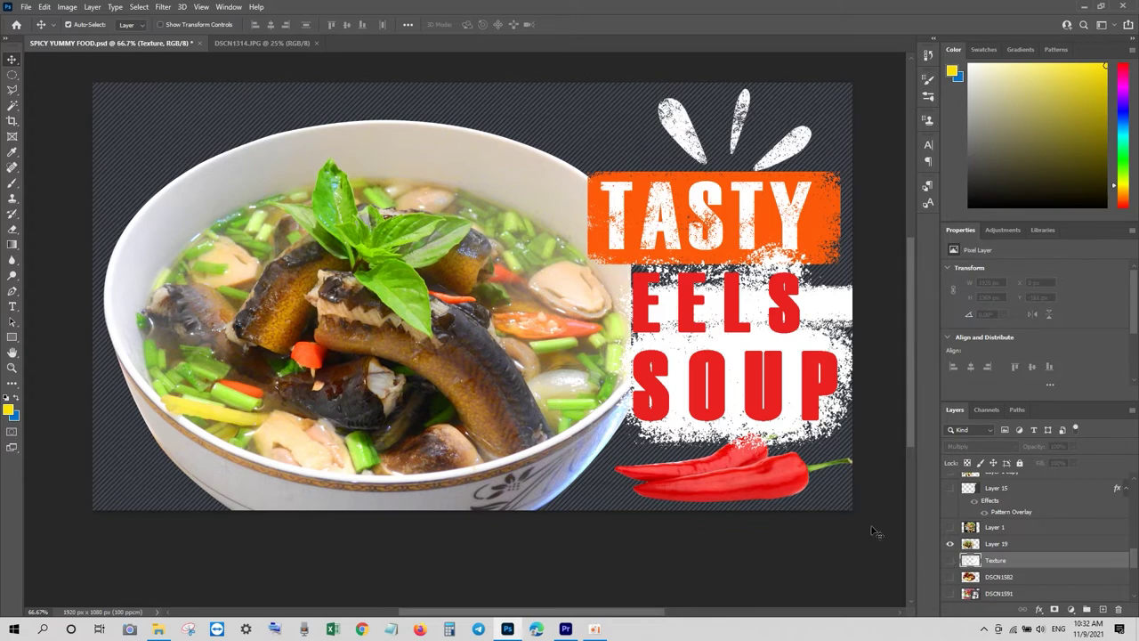
left_click(770, 482)
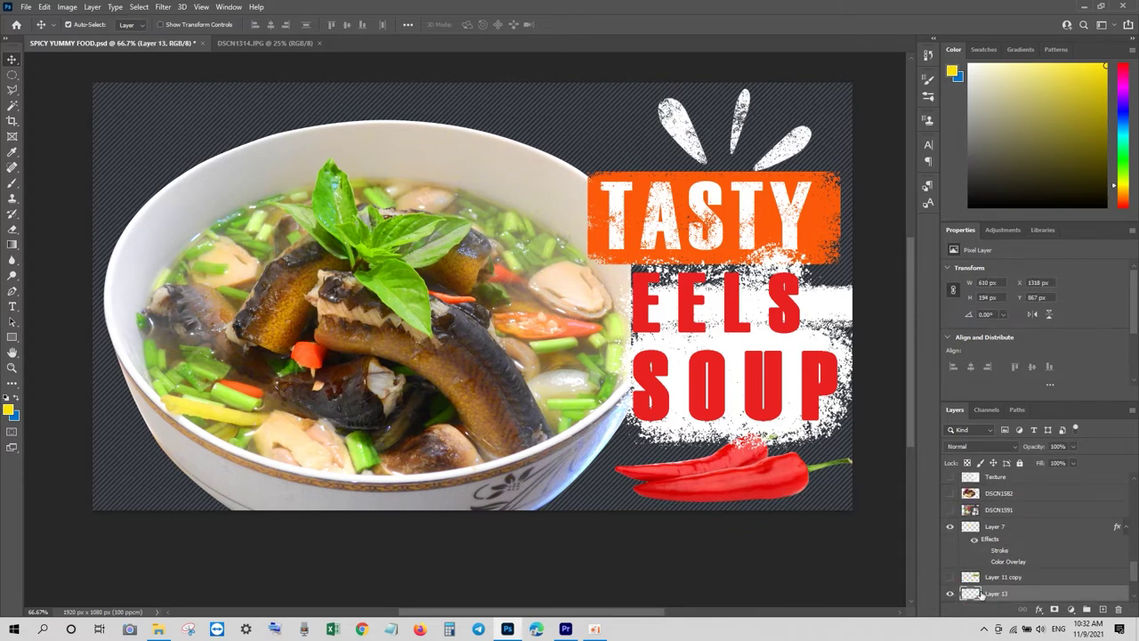
scroll(979, 595, "down", 5)
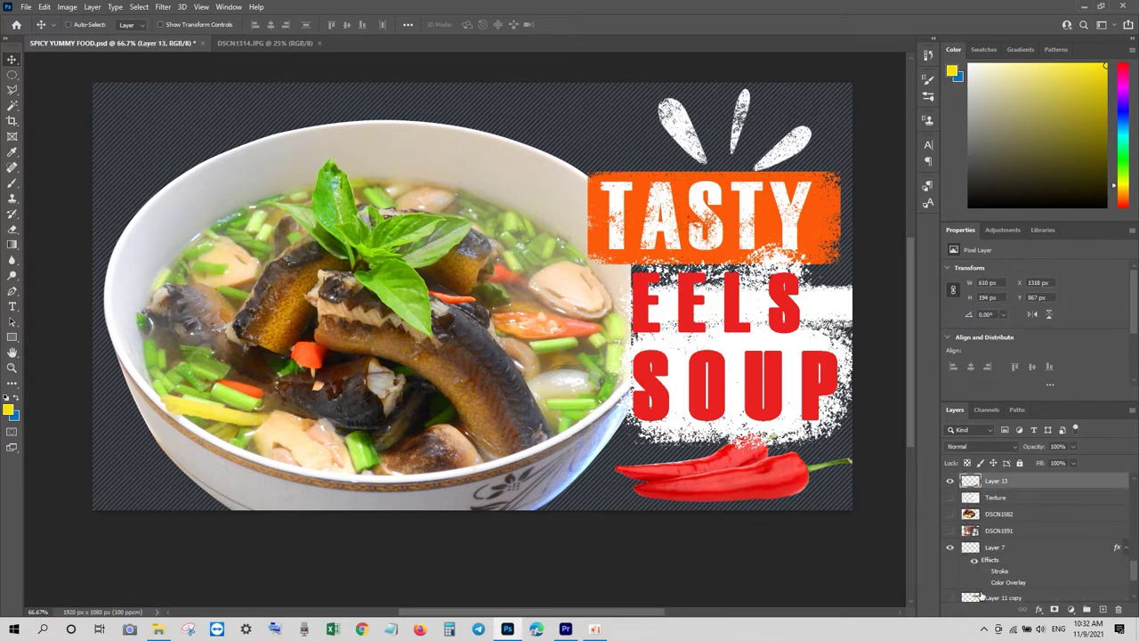
scroll(980, 596, "down", 5)
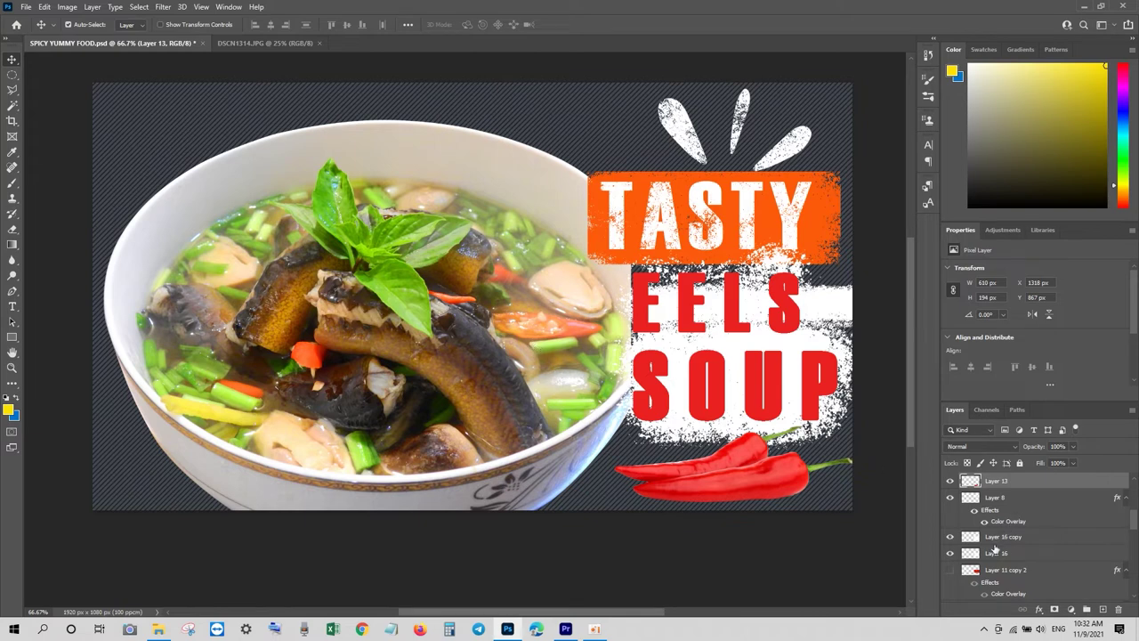
scroll(995, 549, "down", 5)
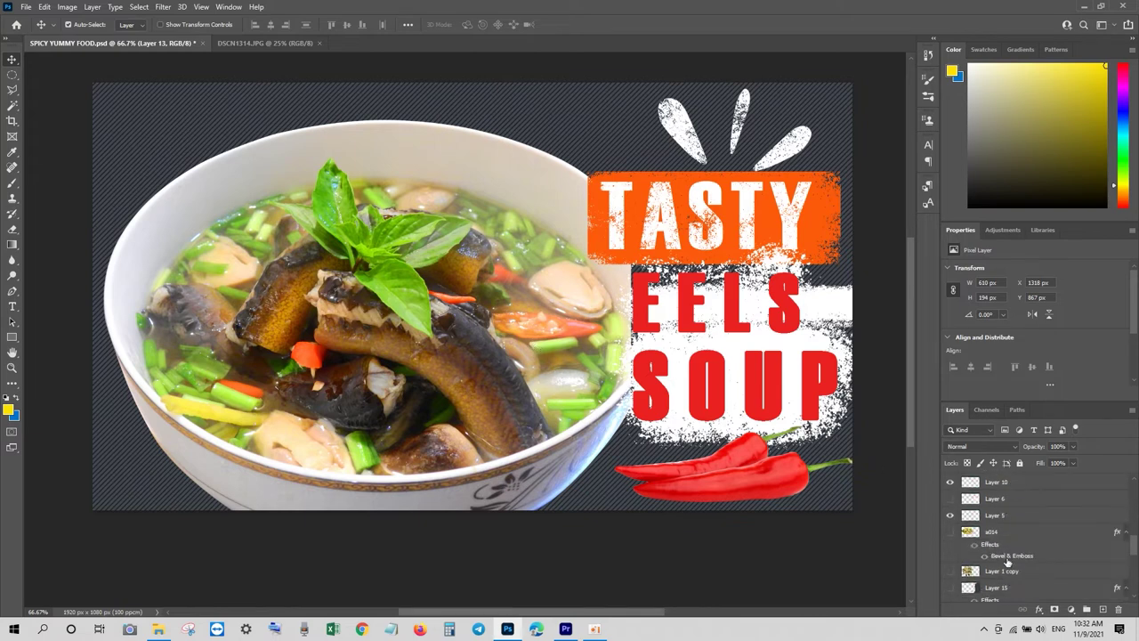
Step: Make the Texture layer below Layer 19 visible again
scroll(1015, 569, "down", 4)
scroll(1027, 576, "down", 1)
left_click(951, 544)
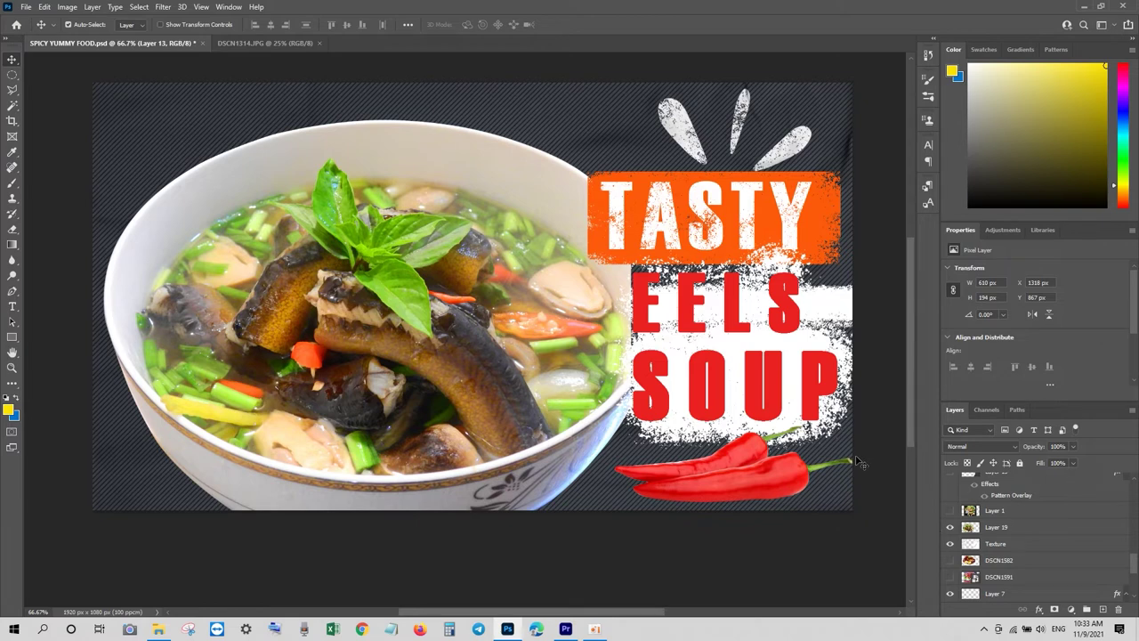
Step: Change the EELS SOUP text colour to dark red #720403 and commit the text edit
left_click(790, 319)
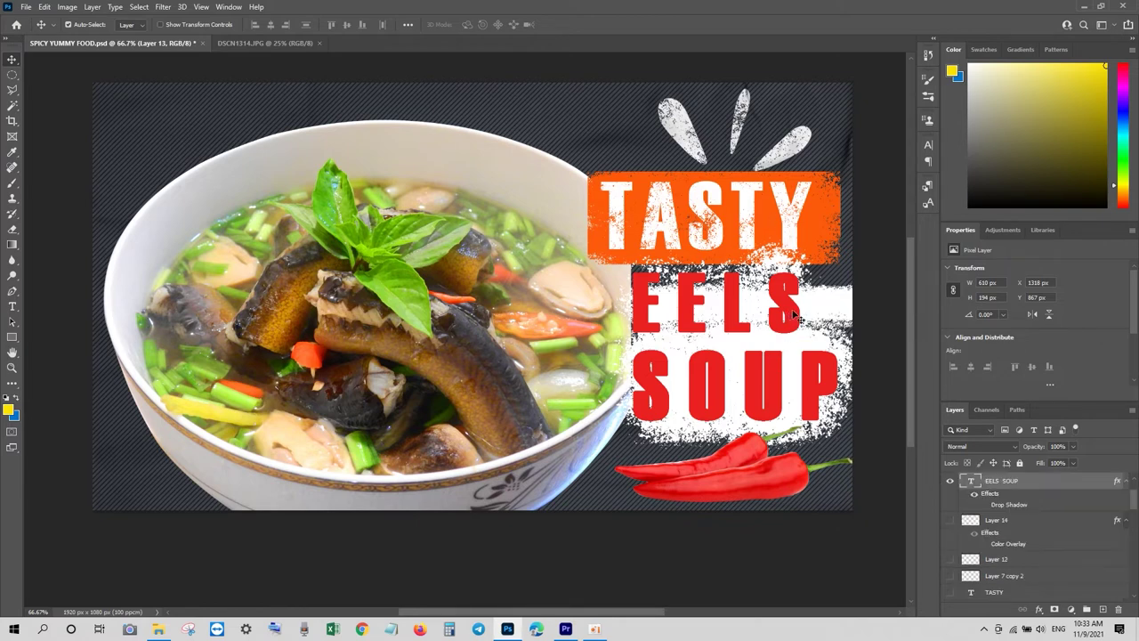
double_click(972, 480)
left_click(474, 24)
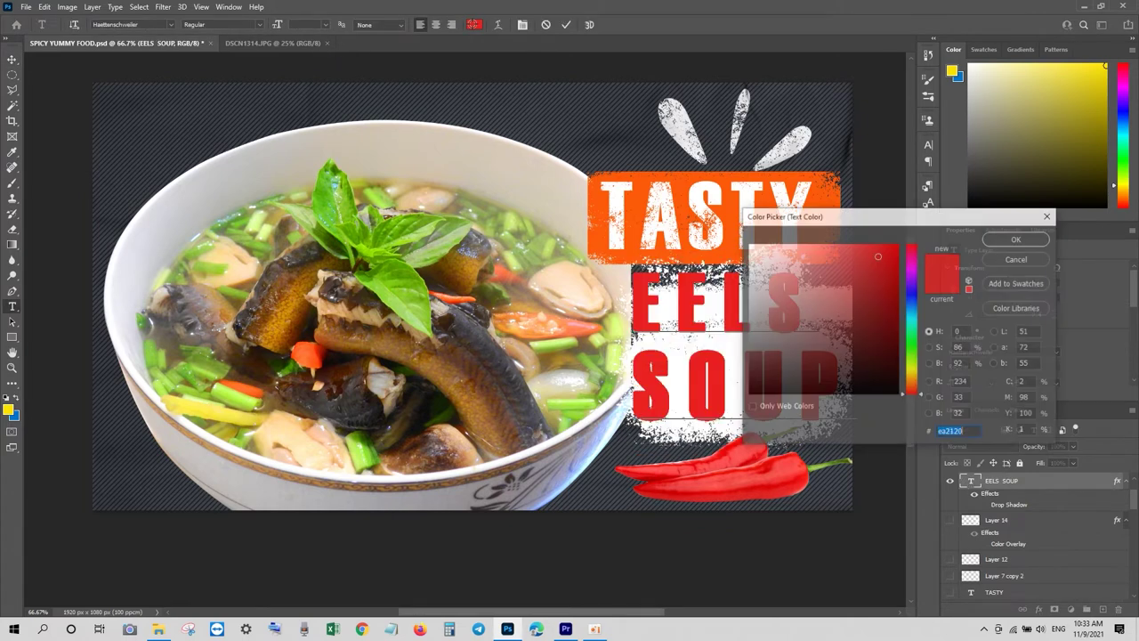
left_click(895, 327)
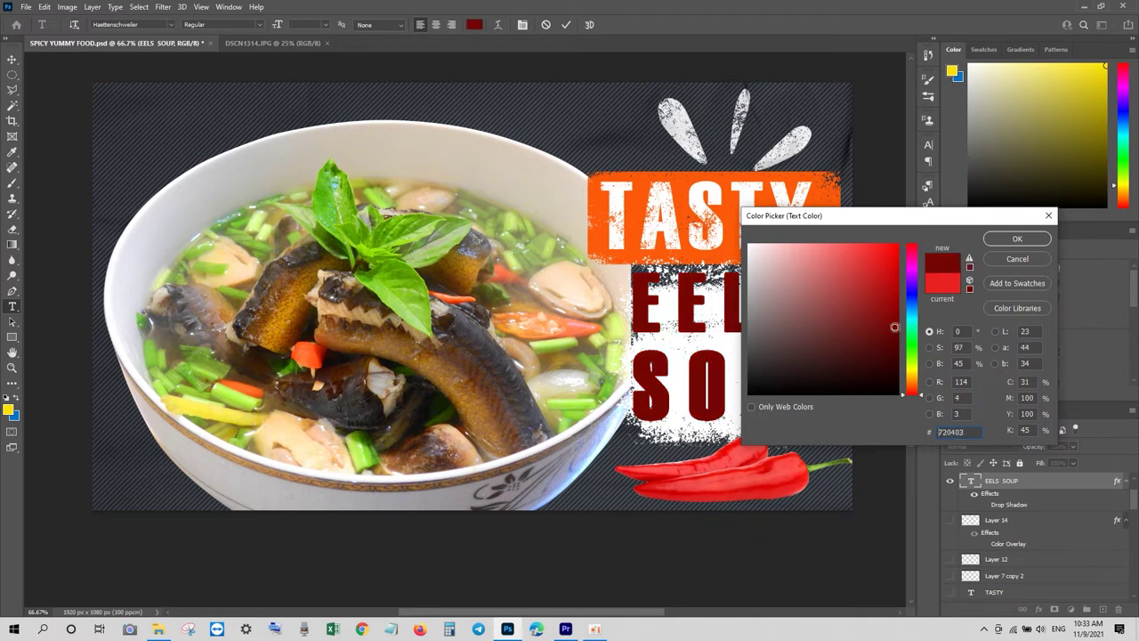
left_click(1018, 239)
left_click(13, 59)
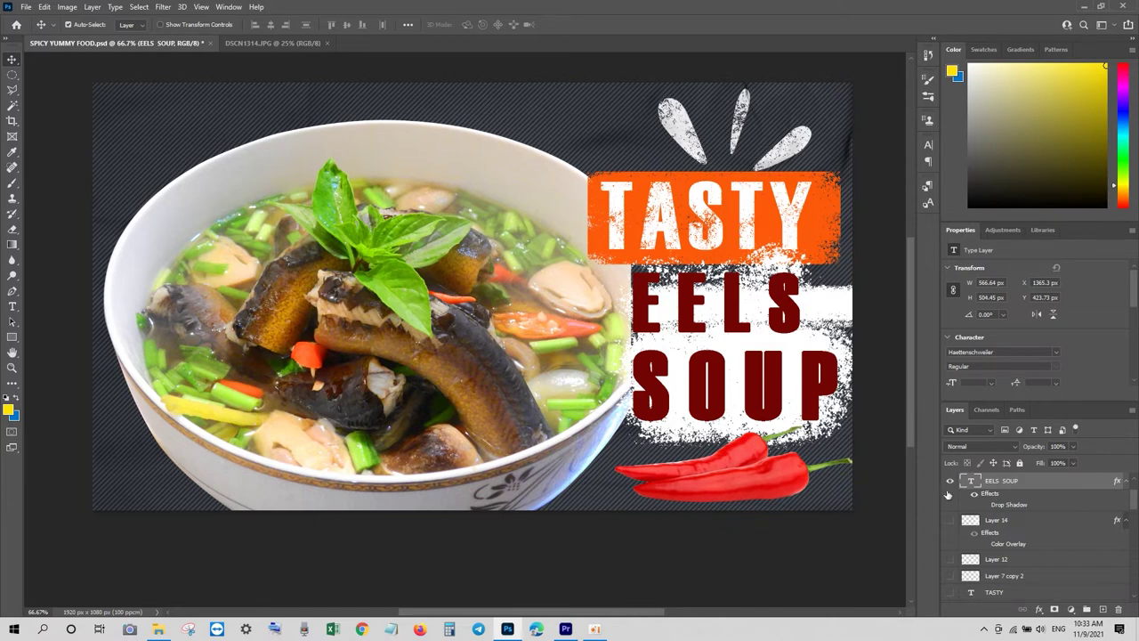
Step: Add a new layer above the EELS SOUP text and set the foreground colour to the dark red sampled from the letters
left_click(1104, 610)
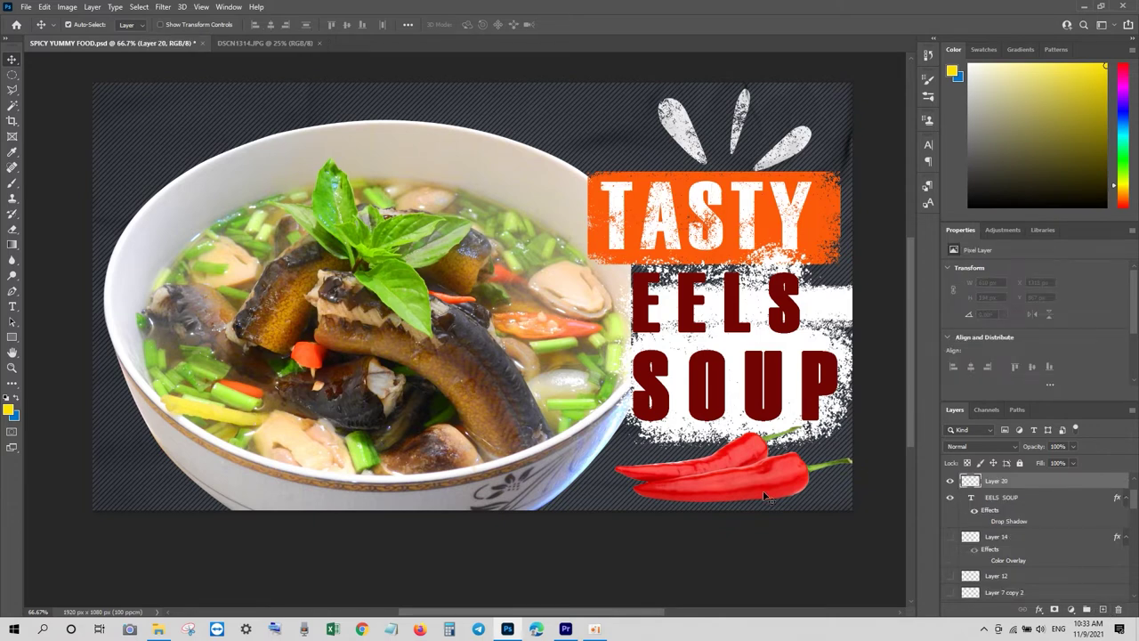
left_click(15, 414)
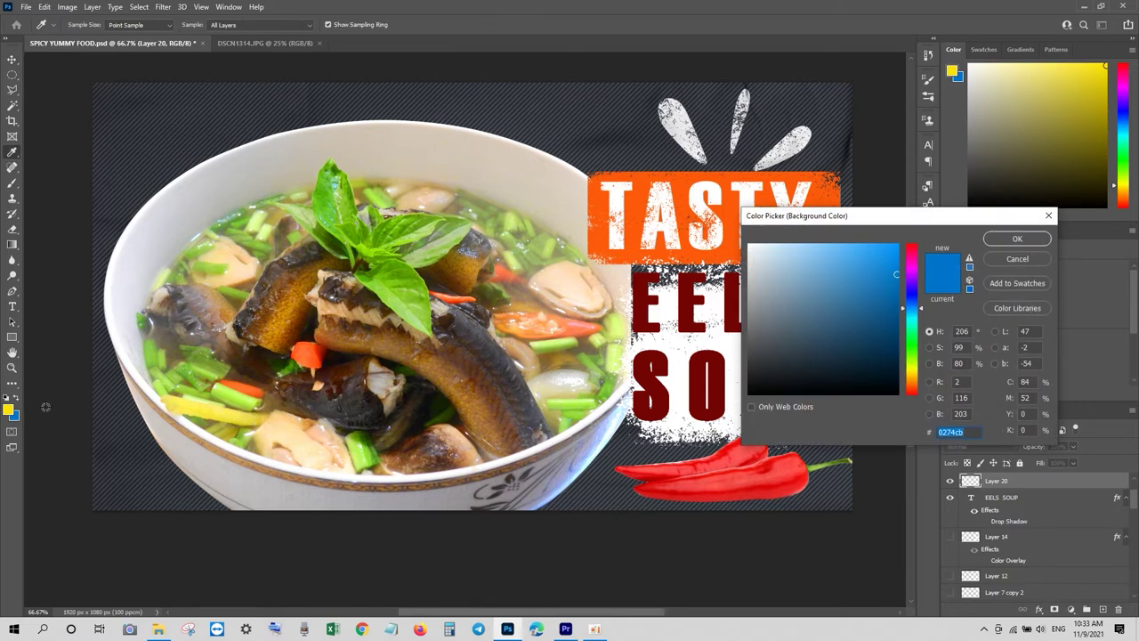
left_click(713, 400)
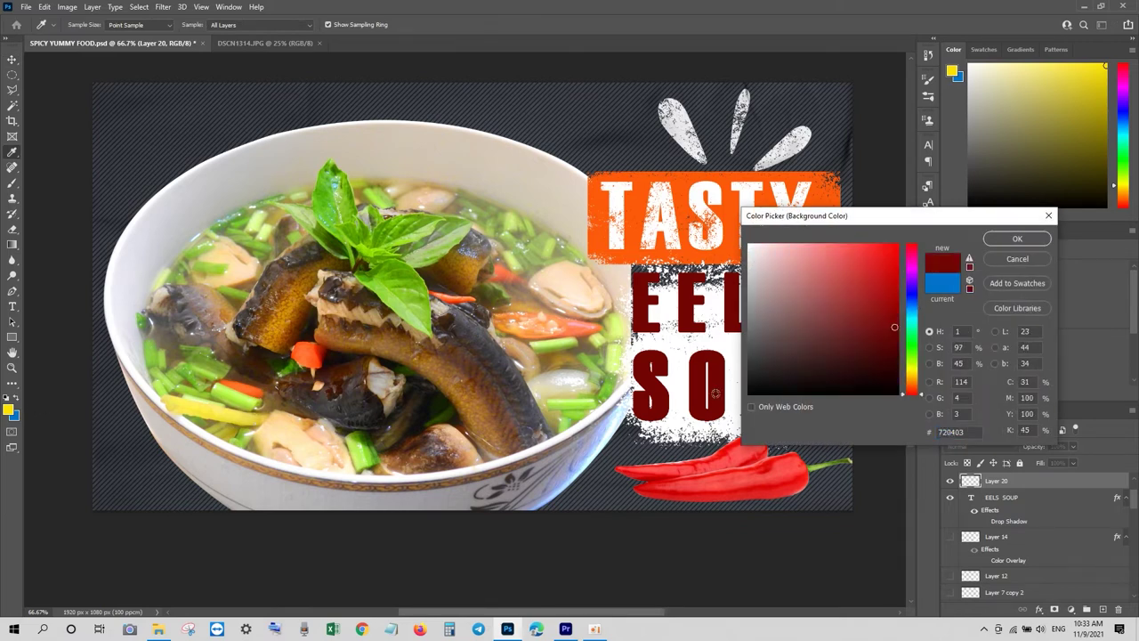
left_click(1017, 238)
key("v")
left_click(16, 400)
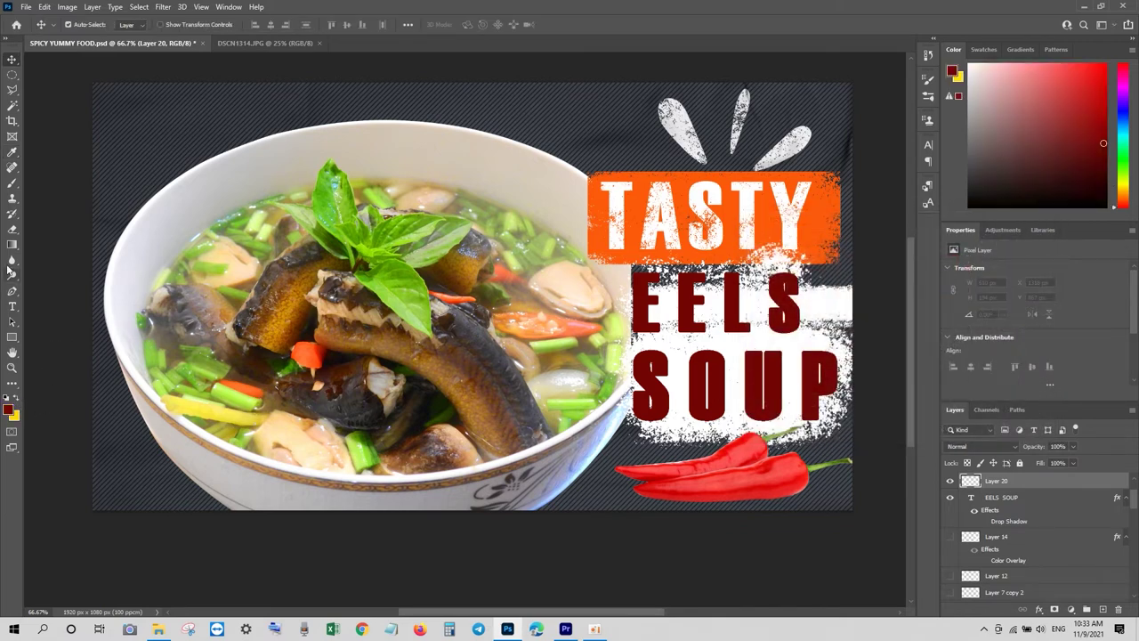
Step: Paint dark red splatter over all the EELS SOUP letters on Layer 20 with the grunge brush at size 200
left_click(12, 184)
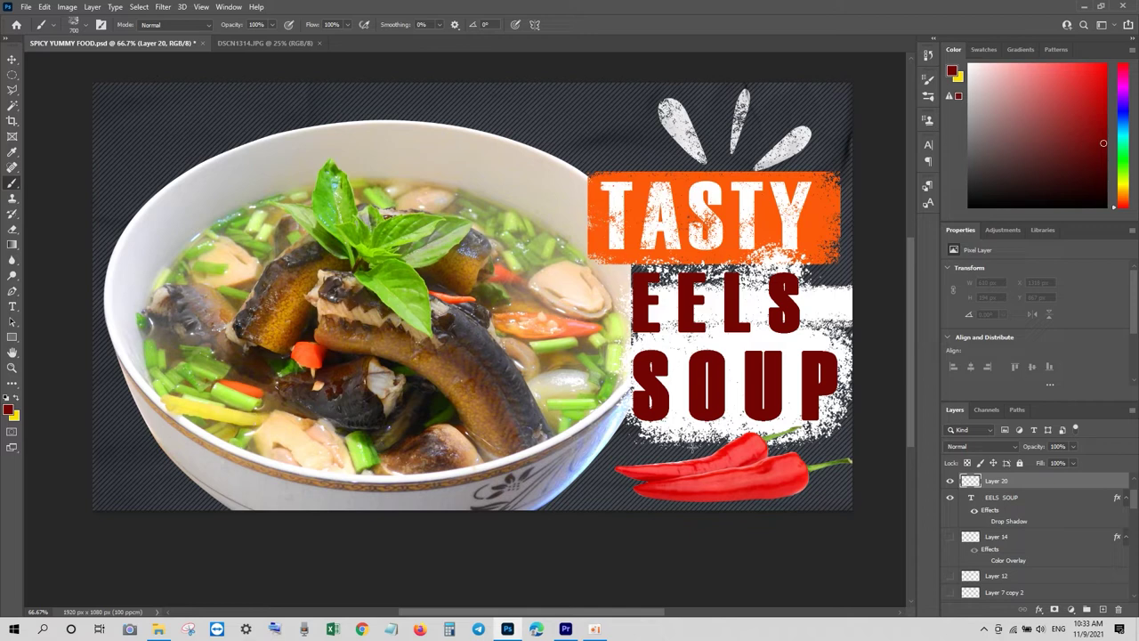
left_click(648, 375)
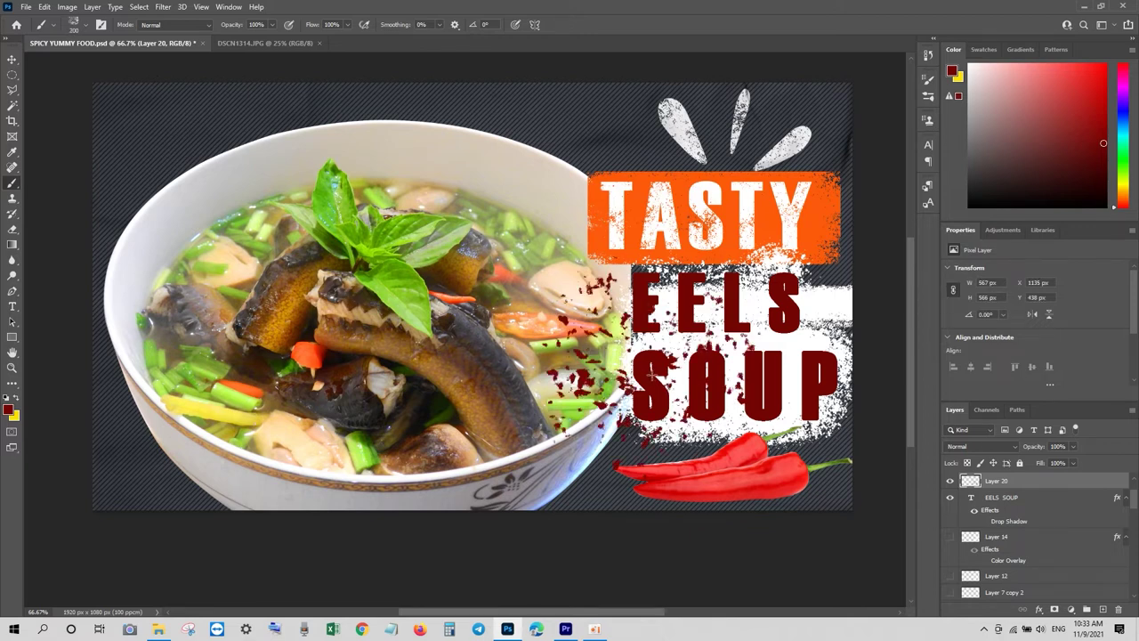
left_click(652, 359)
left_click(650, 396)
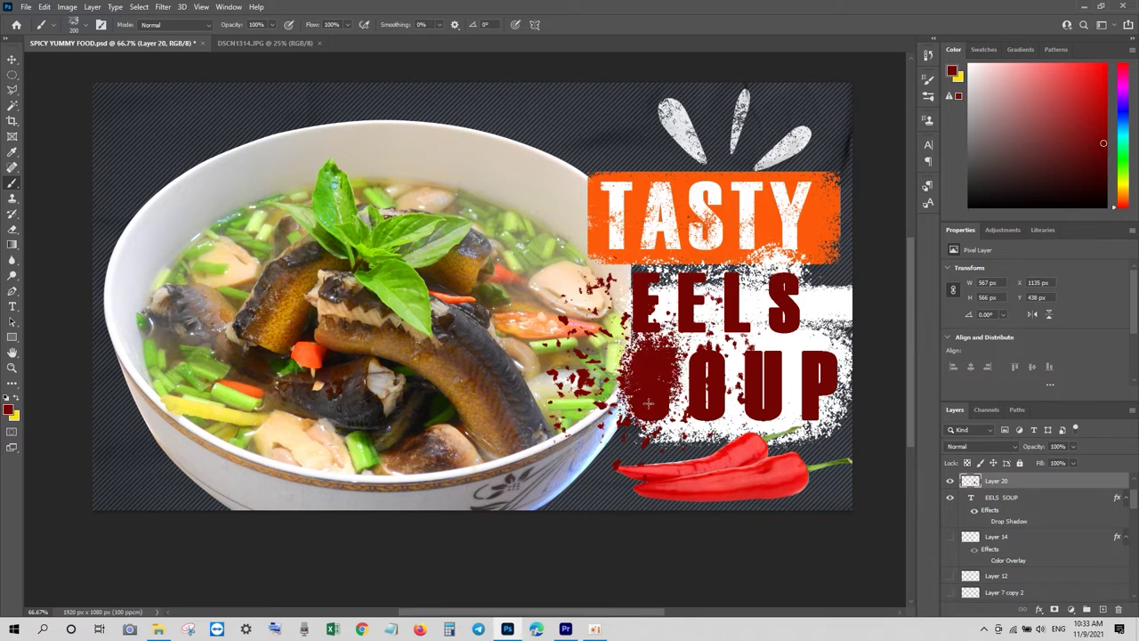
left_click(649, 419)
left_click(639, 287)
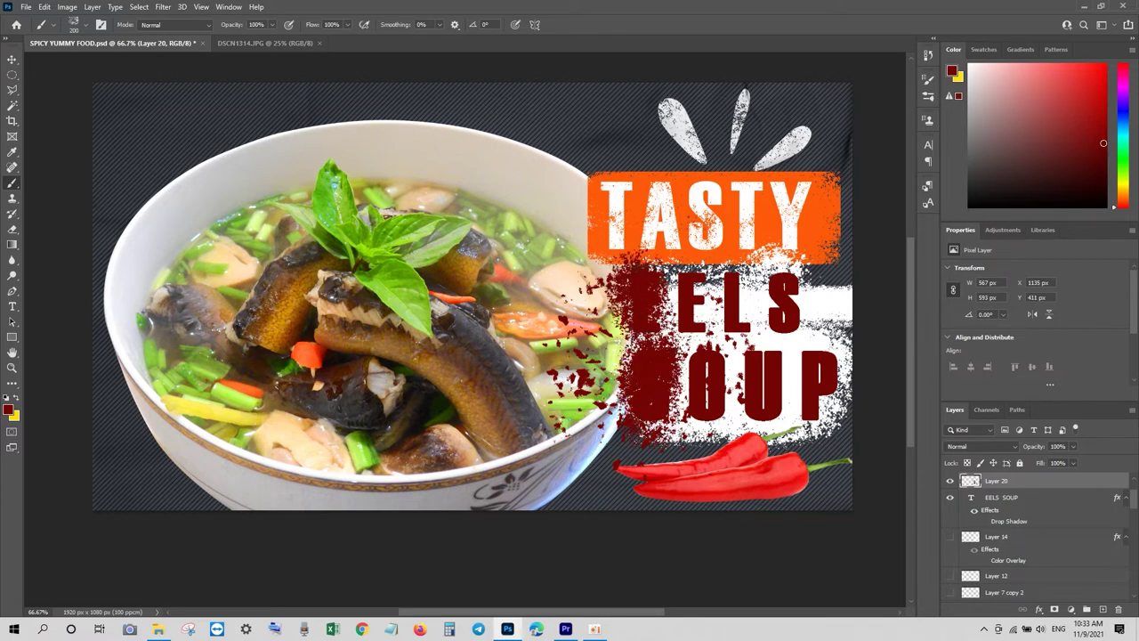
left_click(666, 297)
left_click(663, 329)
left_click(695, 289)
left_click(695, 320)
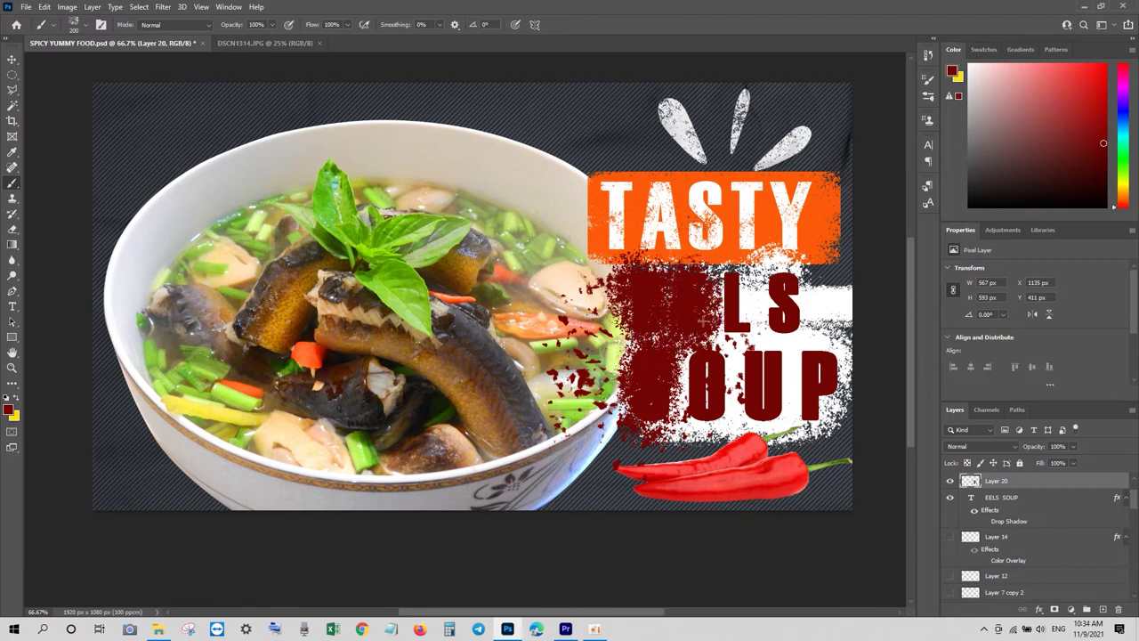
left_click(707, 359)
left_click(707, 379)
left_click(718, 407)
left_click(701, 422)
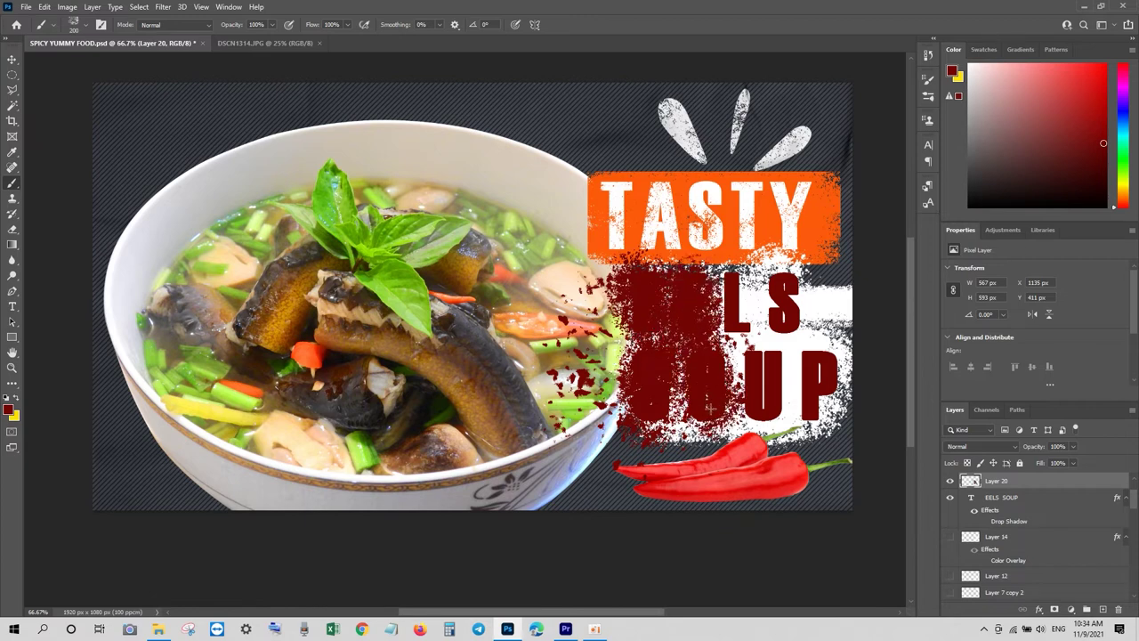
left_click(722, 303)
left_click(747, 289)
left_click(742, 335)
left_click(751, 363)
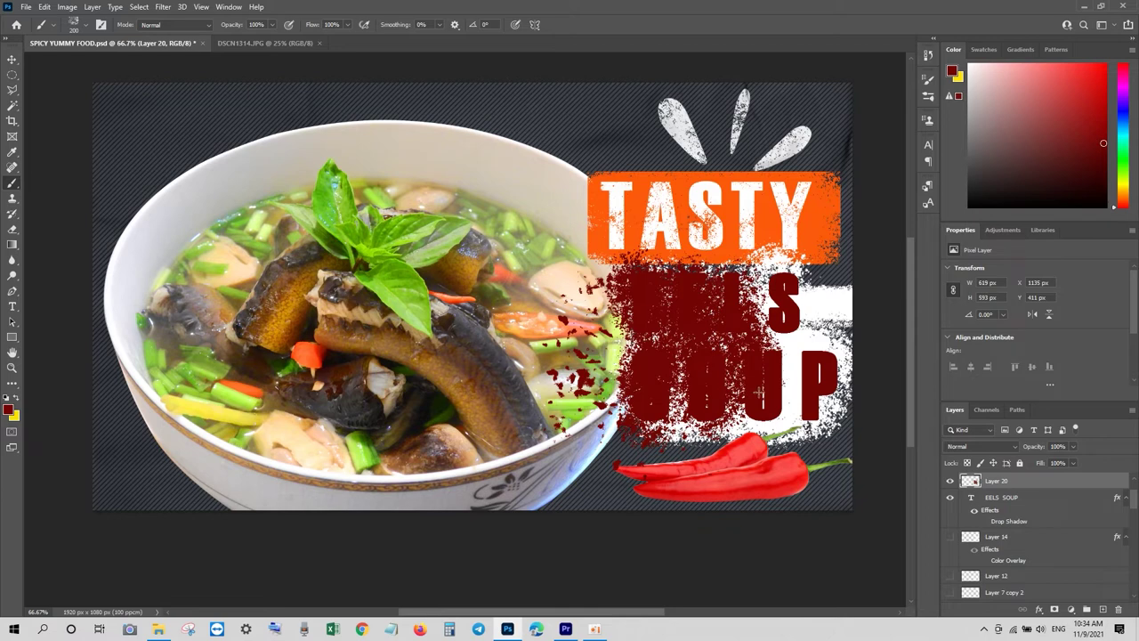
left_click(735, 265)
left_click(778, 286)
left_click(807, 304)
left_click(786, 329)
left_click(785, 338)
left_click(795, 324)
left_click(789, 371)
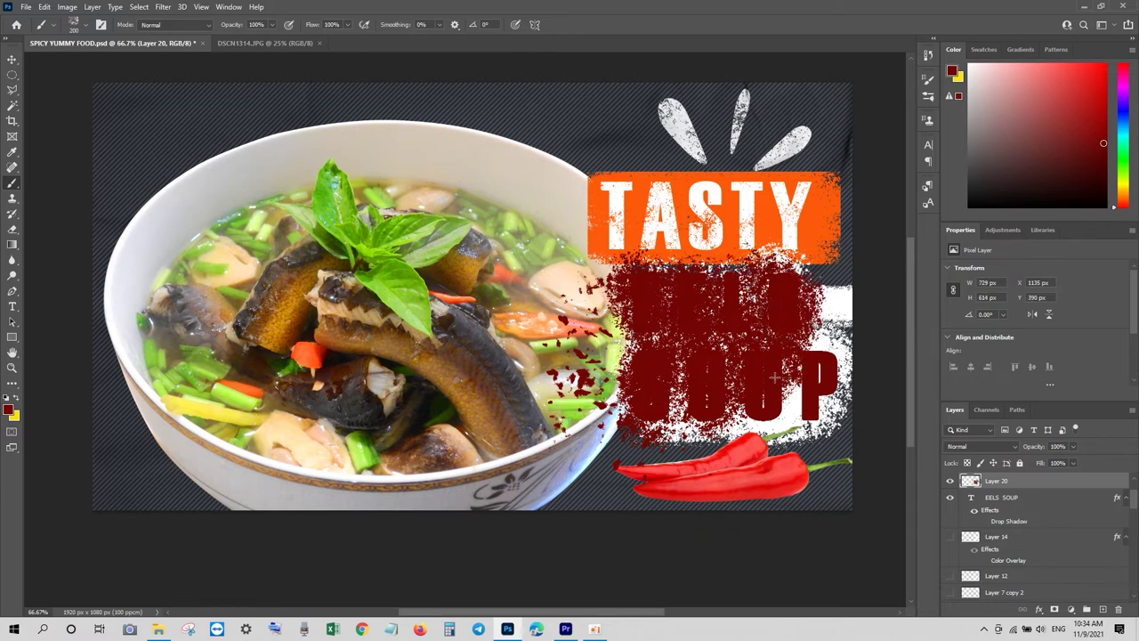
left_click(776, 398)
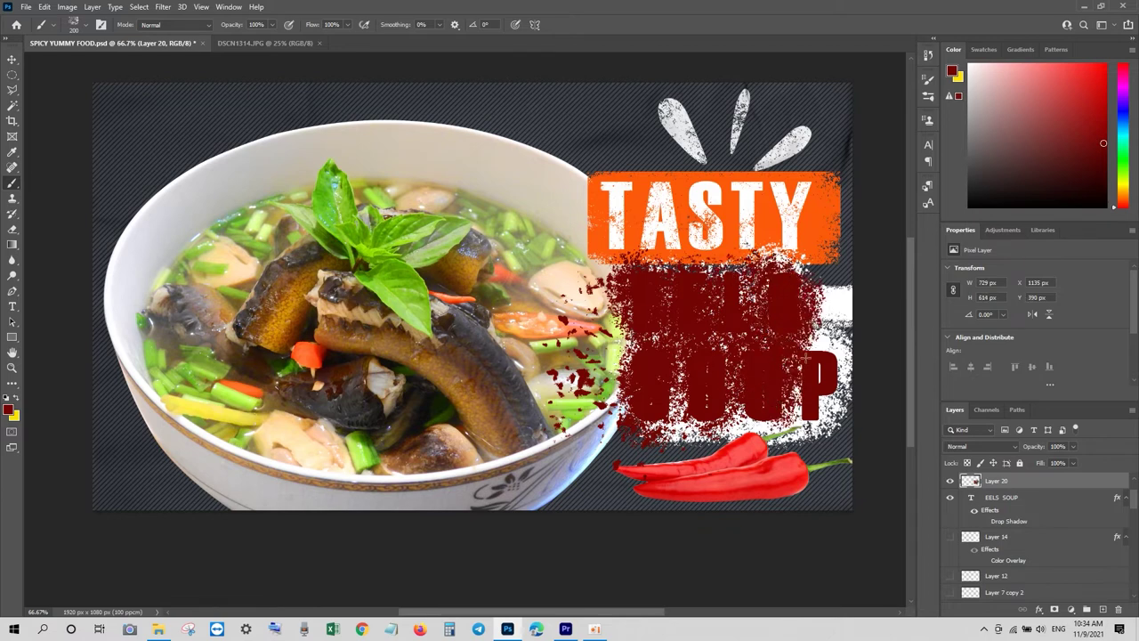
left_click(746, 420)
left_click(815, 349)
left_click(830, 370)
left_click(832, 378)
left_click(805, 422)
left_click(811, 426)
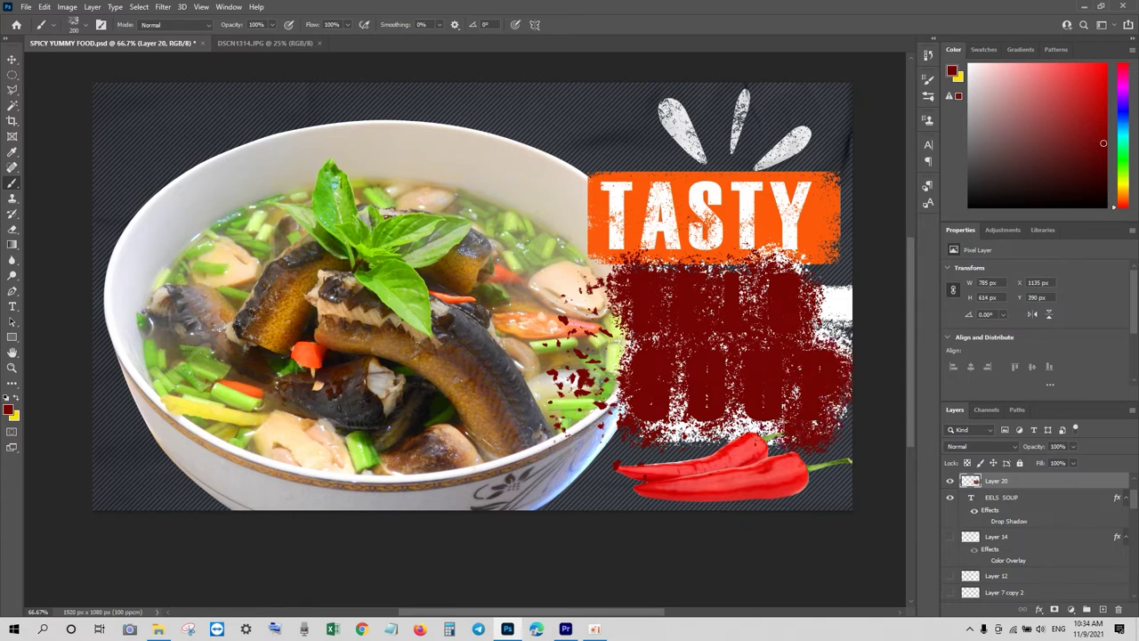
Step: Copy the splatter within the EELS SOUP letter outlines to a new layer, and hide Layer 20 and the original text layer
left_click(12, 60)
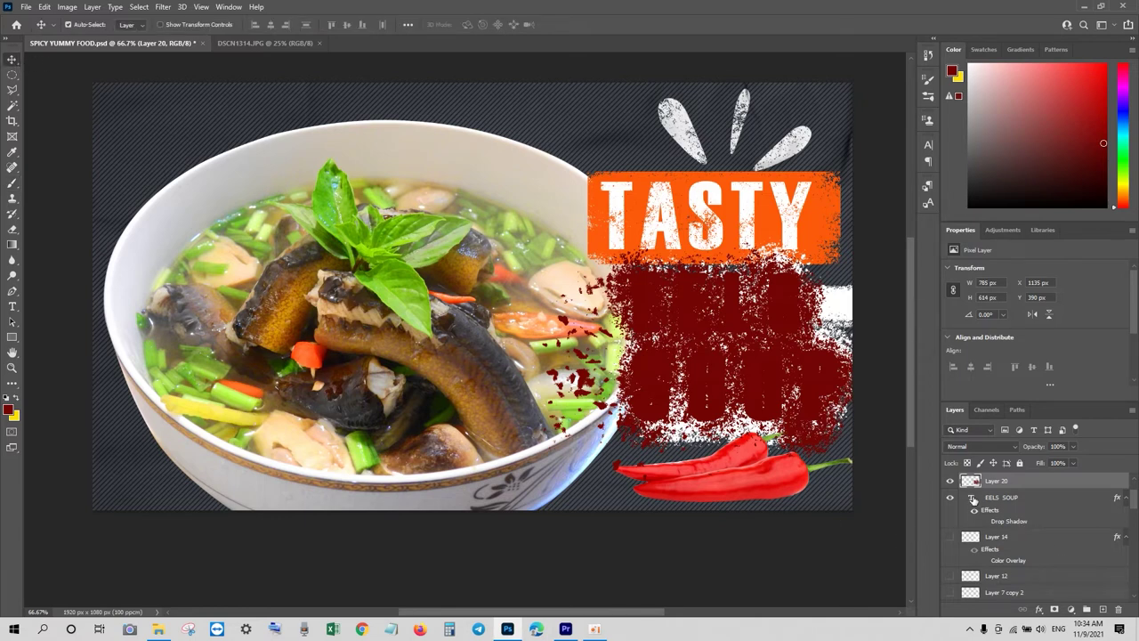
left_click(973, 500, "ctrl")
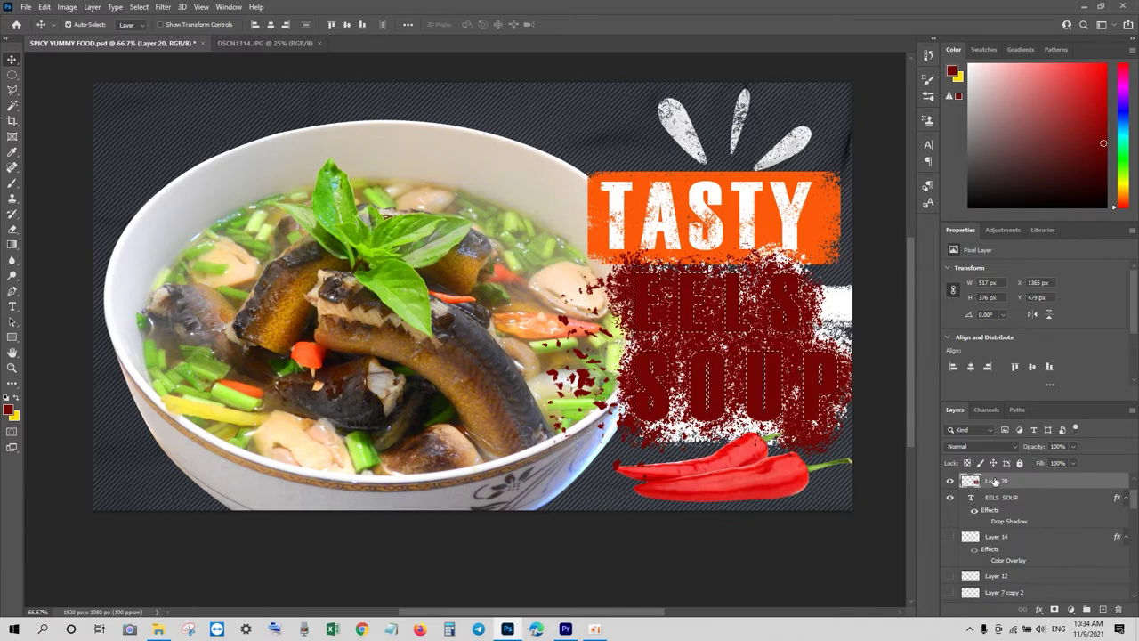
key("ctrl+shift+alt+n")
key("alt+BackSpace")
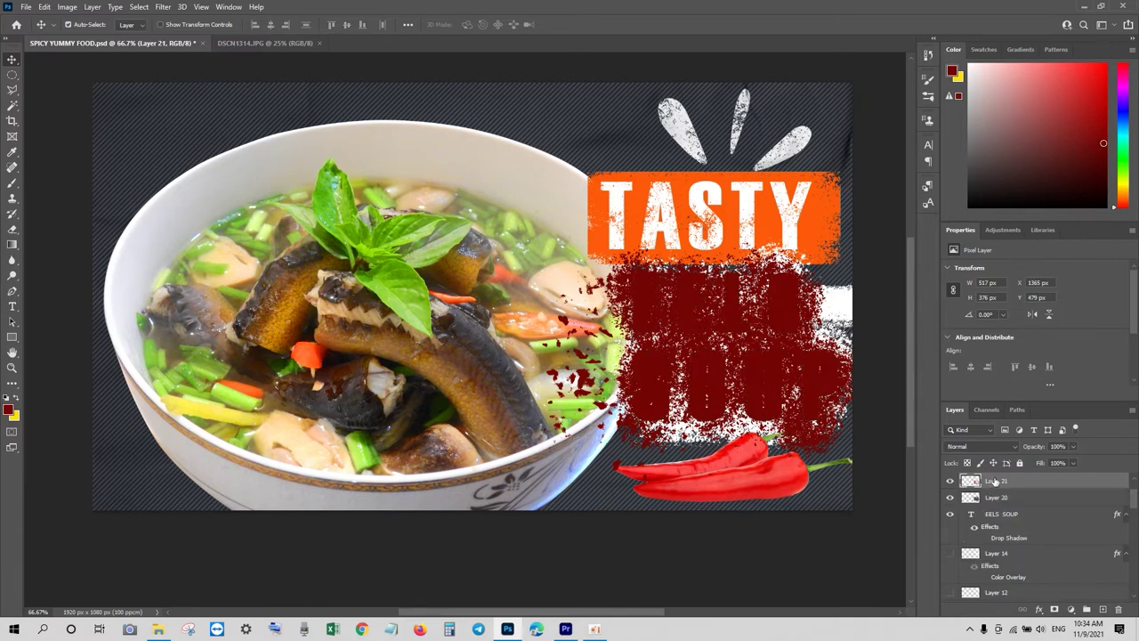
left_click(950, 498)
left_click(949, 515)
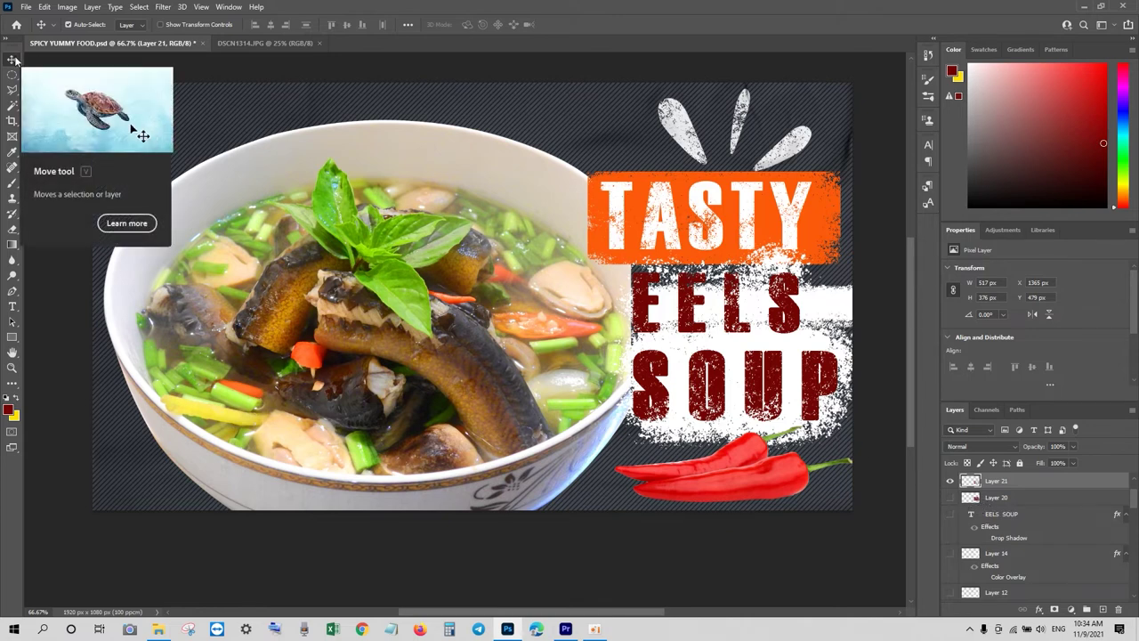
Step: Scale the white paint splash on Layer 16 copy proportionally to about 116% around the EELS SOUP title
left_click(826, 309)
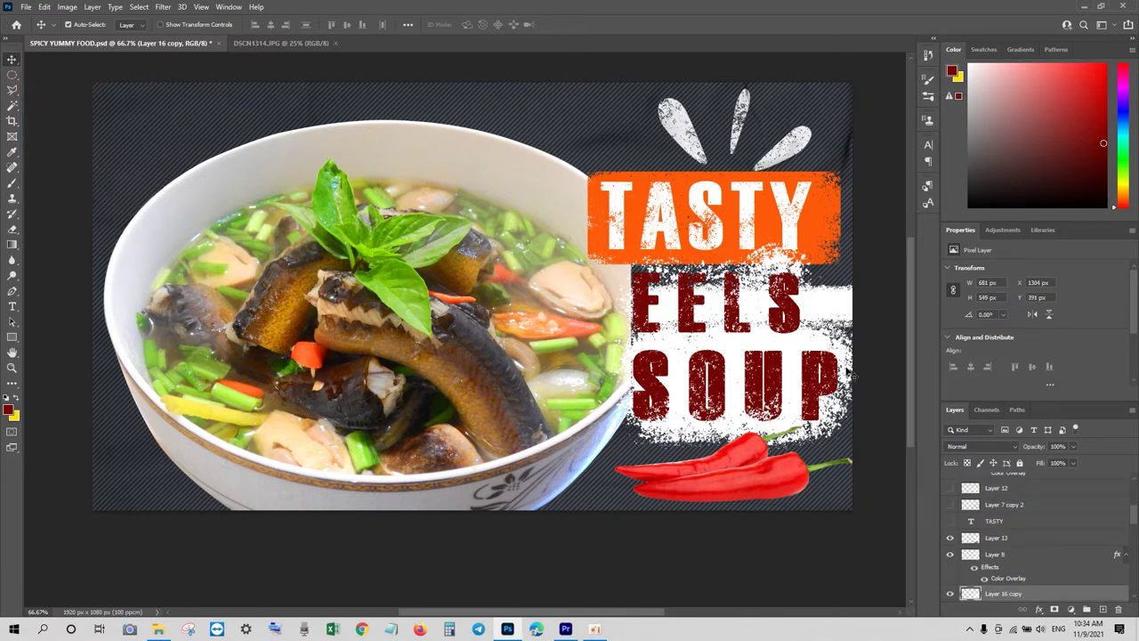
key("ctrl+t")
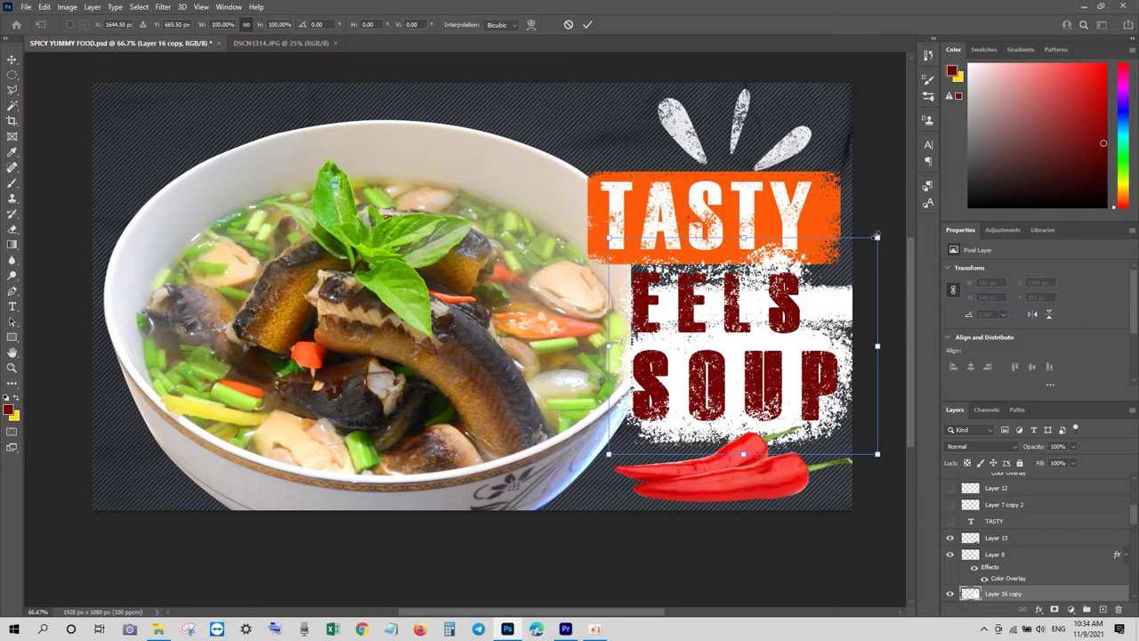
left_click_drag(877, 238, 902, 209)
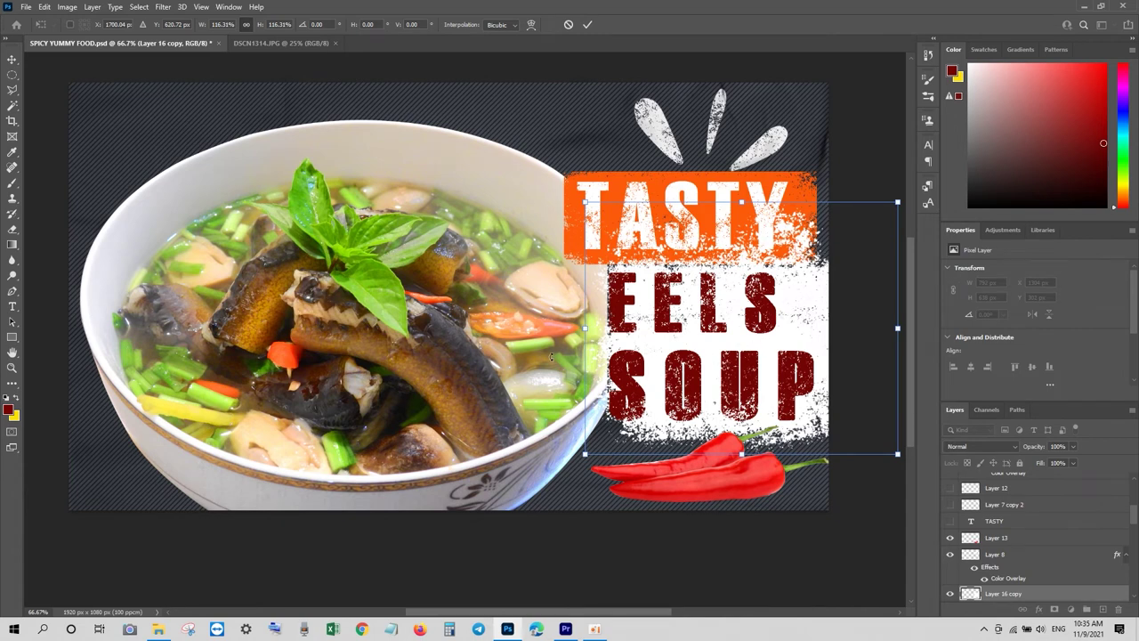
key("Return")
Step: Move Layer 16 copy down the layer stack to directly below the a014 layer
key("ctrl+bracketleft")
key("ctrl+bracketleft")
key("ctrl+bracketleft")
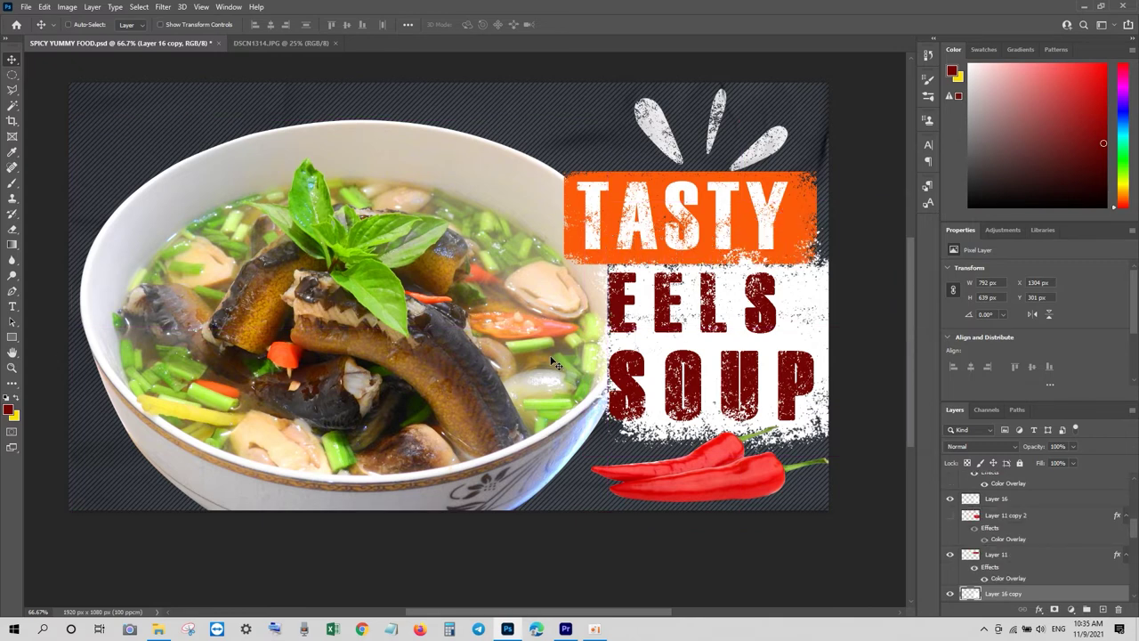
key("ctrl+bracketleft")
key("ctrl+bracketleft")
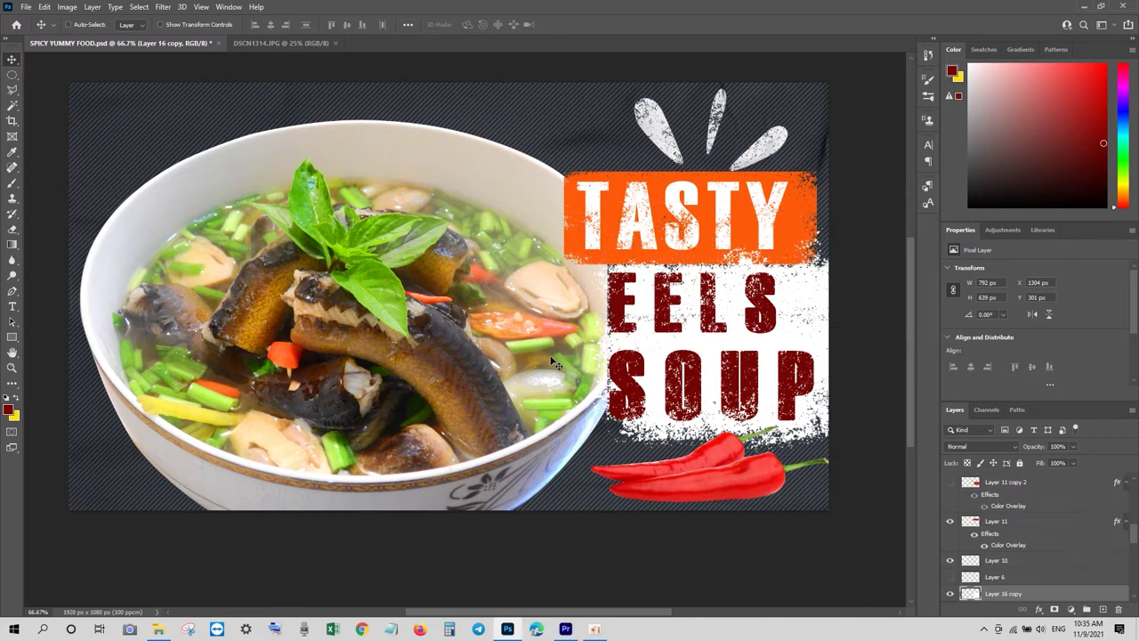
key("ctrl+bracketleft")
key("ctrl+bracketleft")
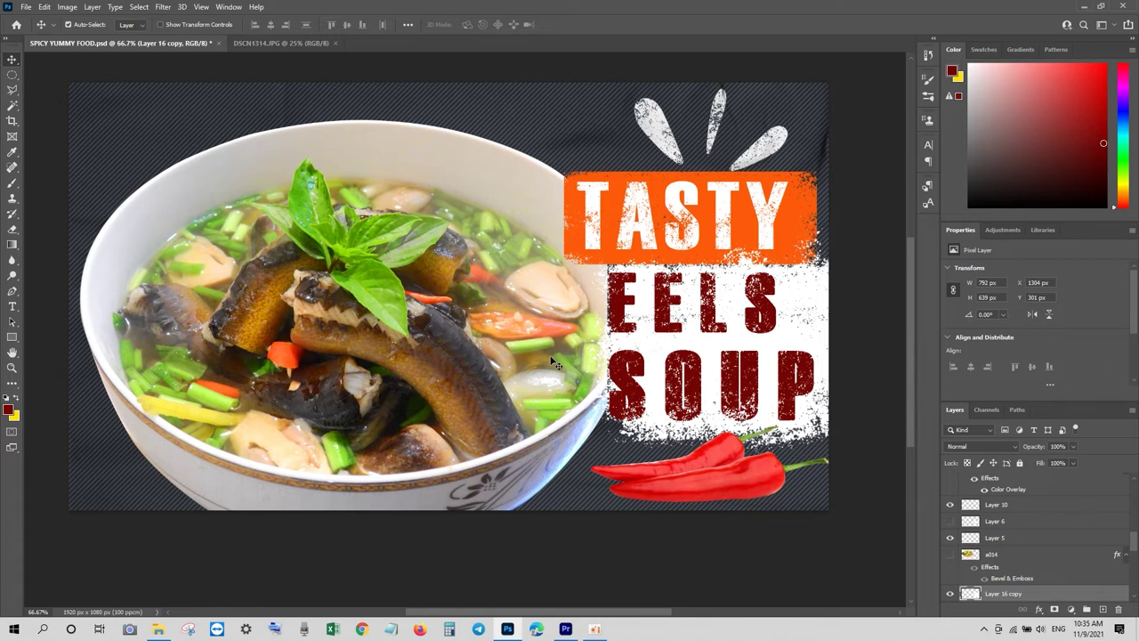
Step: Raise Layer 16 copy in the layer stack to directly above Layer 11
key("ctrl+]")
key("ctrl+]")
key("ctrl+]")
key("ctrl+]")
key("ctrl+]")
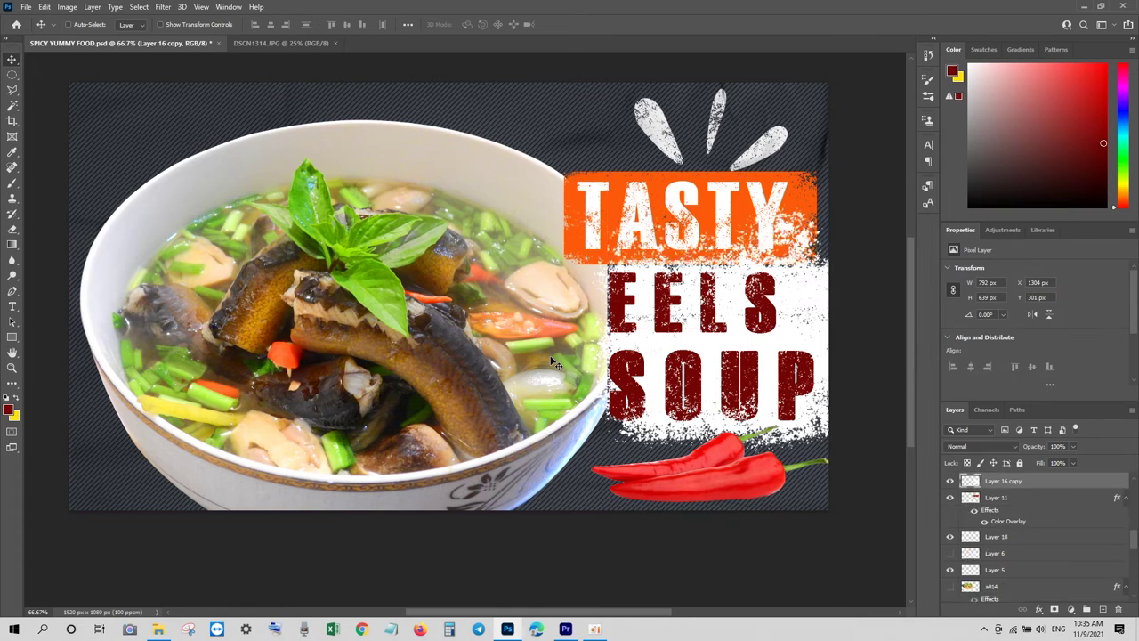
Step: Lower Layer 16 copy in the layer stack to directly beneath Layer 11
key("ctrl+[")
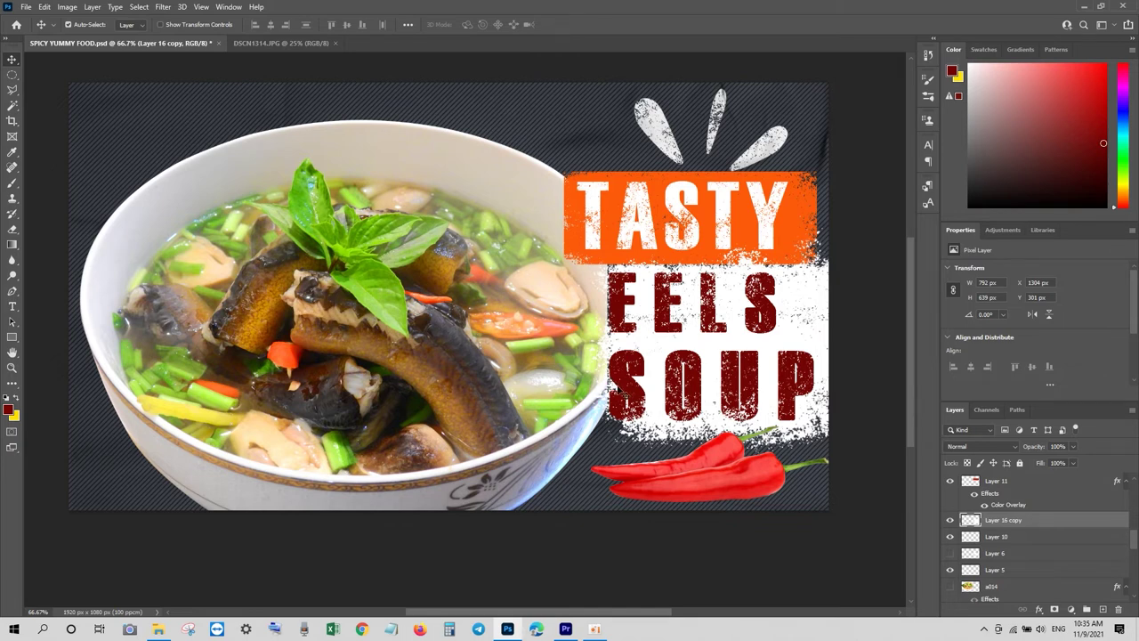
scroll(617, 385, "up", 2)
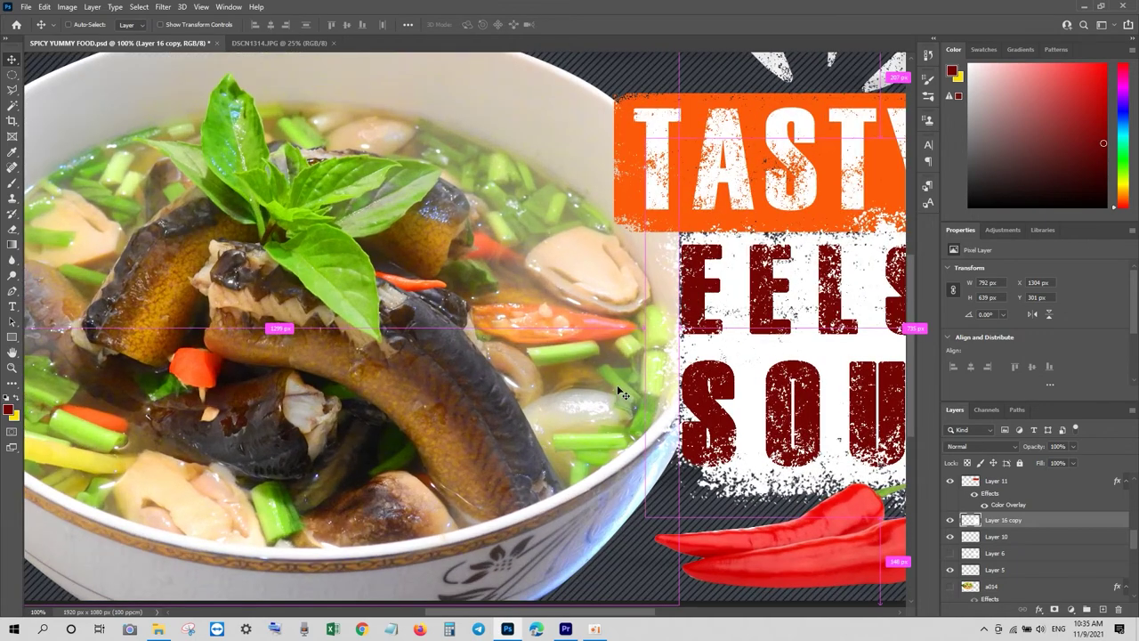
scroll(616, 384, "down", 2)
key("ctrl+minus")
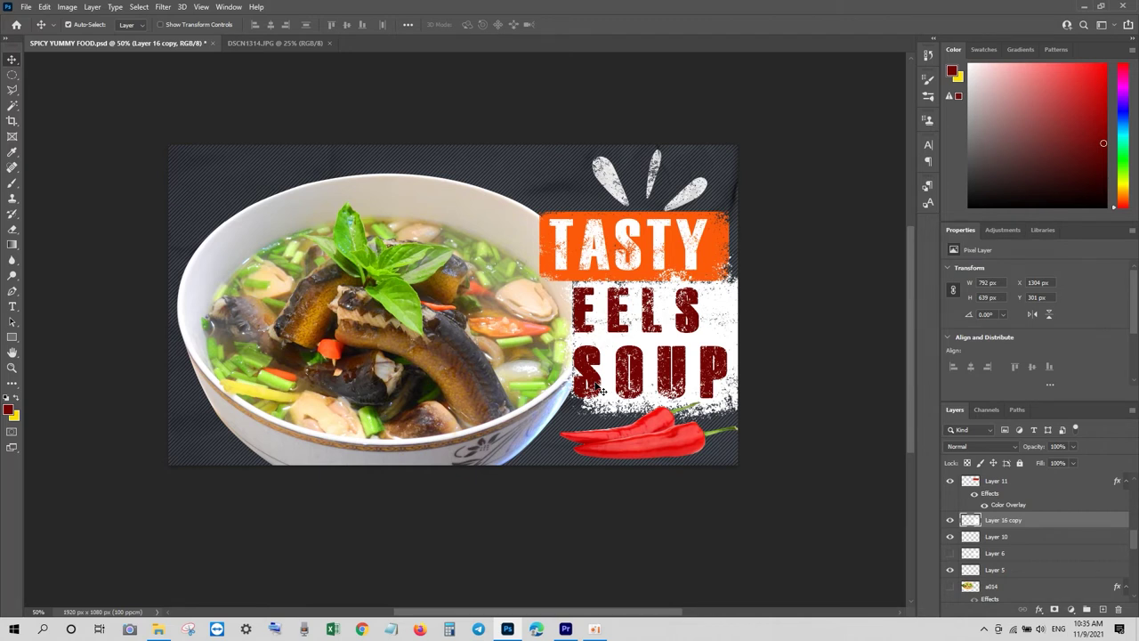
Step: Add a Pattern Overlay to the EELS SOUP lettering on Layer 21 and try black pixel patterns from the line-pixel-patterns group
left_click(682, 360)
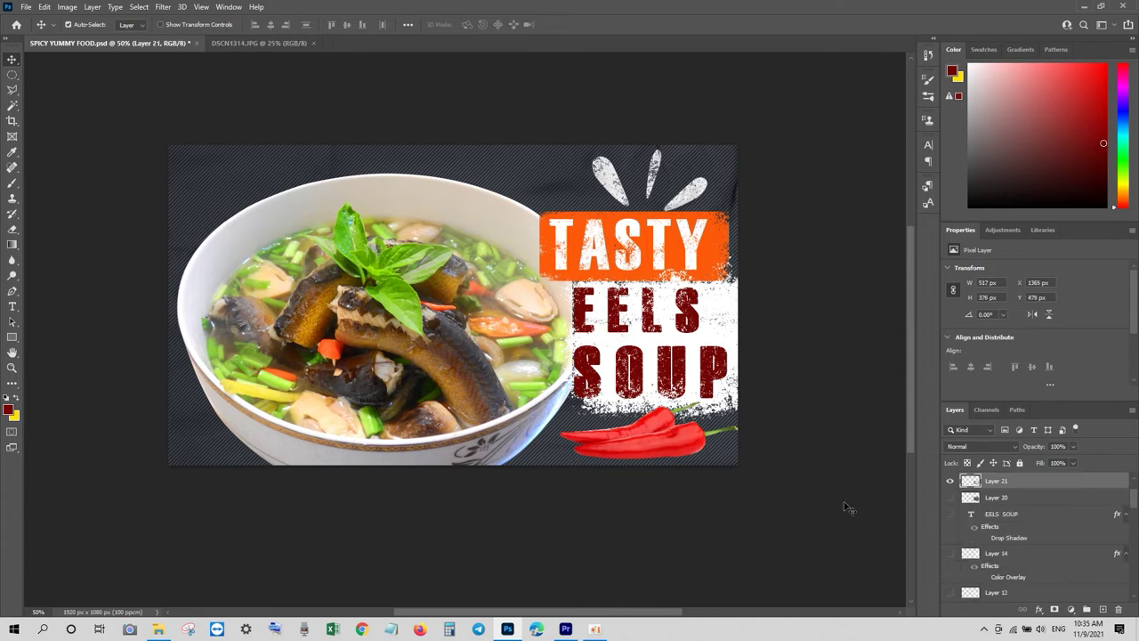
left_click(1039, 609)
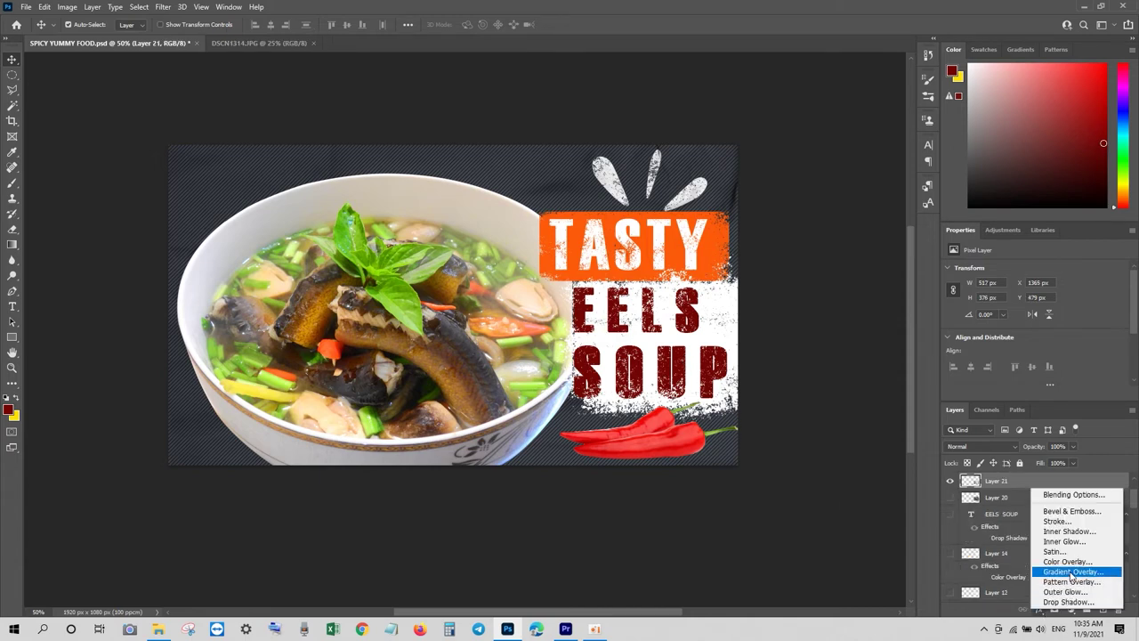
left_click(1068, 582)
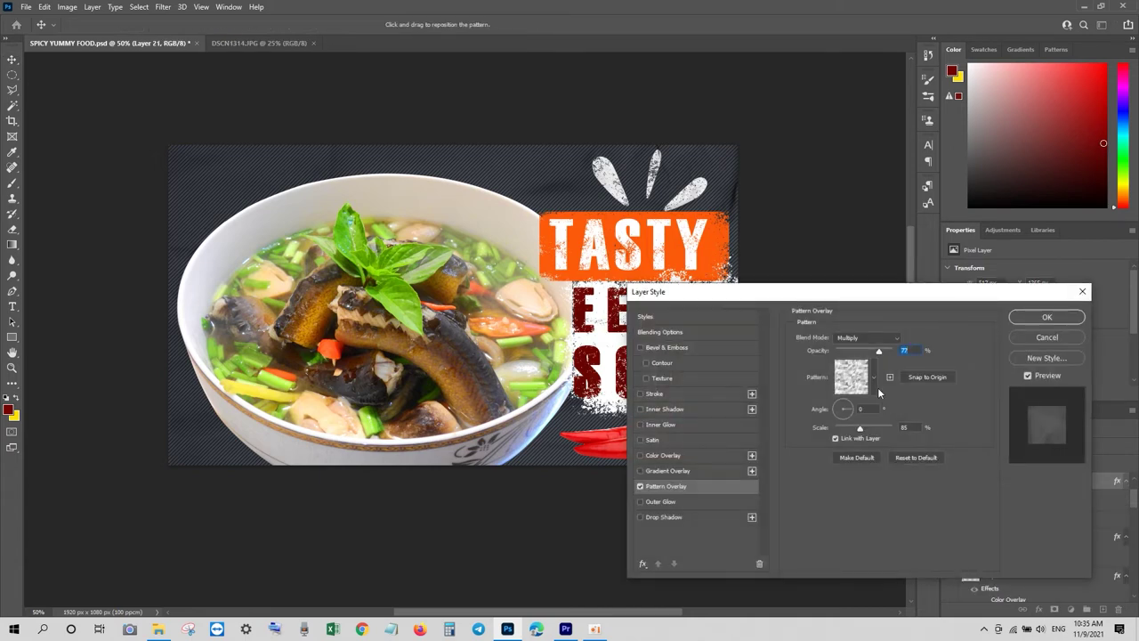
left_click(874, 379)
left_click(874, 379)
left_click(874, 379)
scroll(846, 450, "down", 5)
left_click(792, 434)
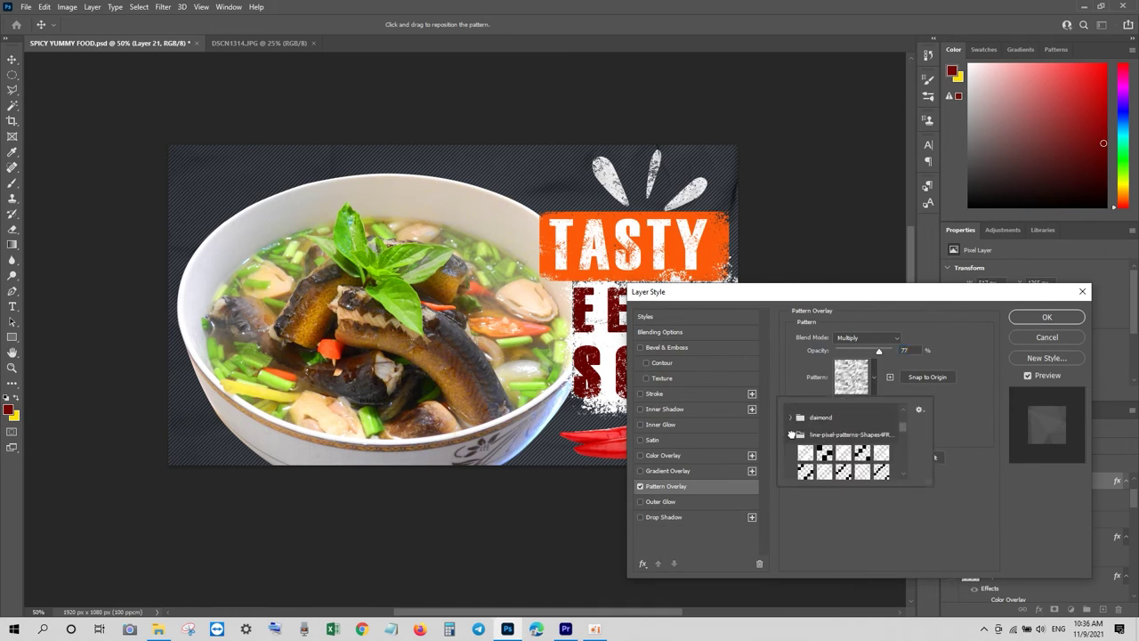
scroll(844, 472, "down", 4)
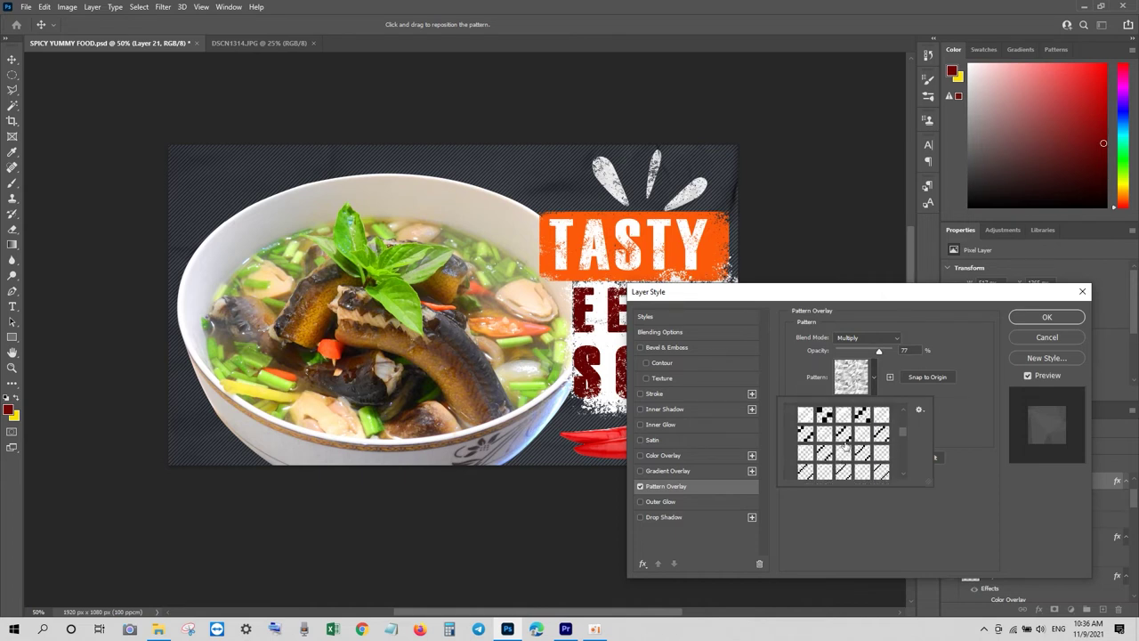
left_click(843, 434)
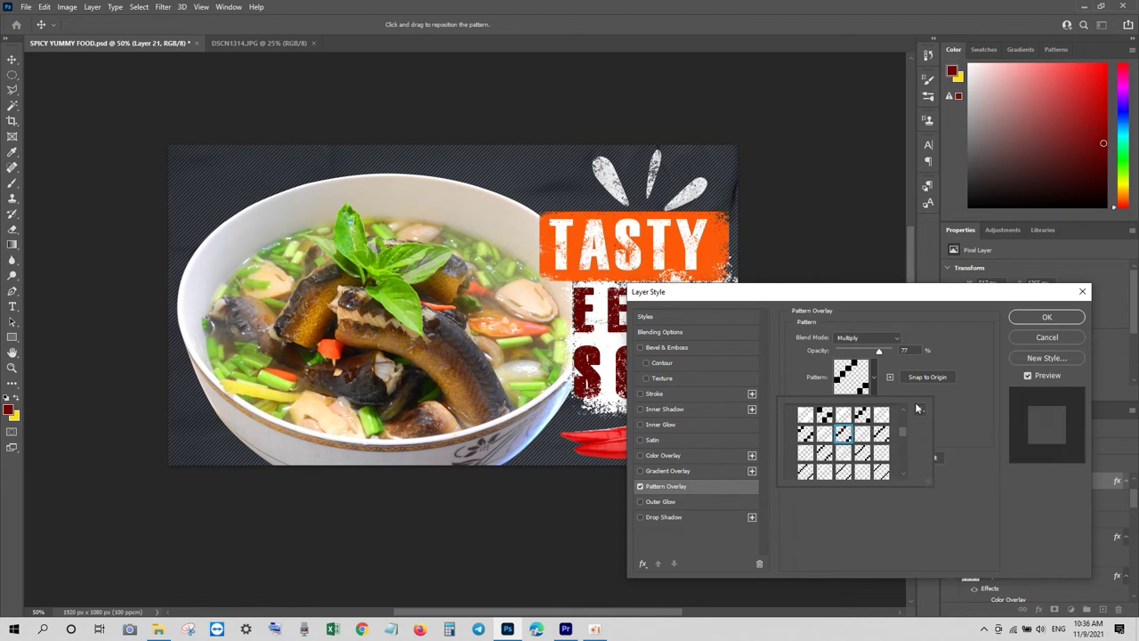
left_click(829, 414)
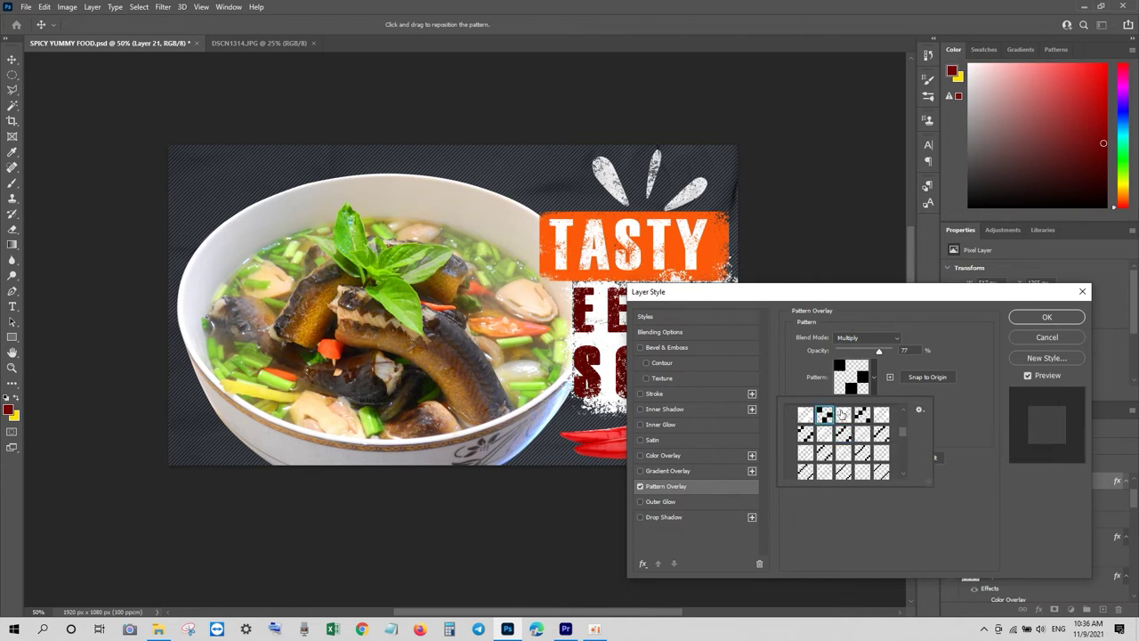
Step: Browse the hexagon and line pixel pattern groups and choose a diagonal stepped pixel pattern for Layer 21's overlay
left_click(874, 381)
left_click(872, 385)
scroll(870, 403, "down", 2)
left_click_drag(902, 433, 903, 476)
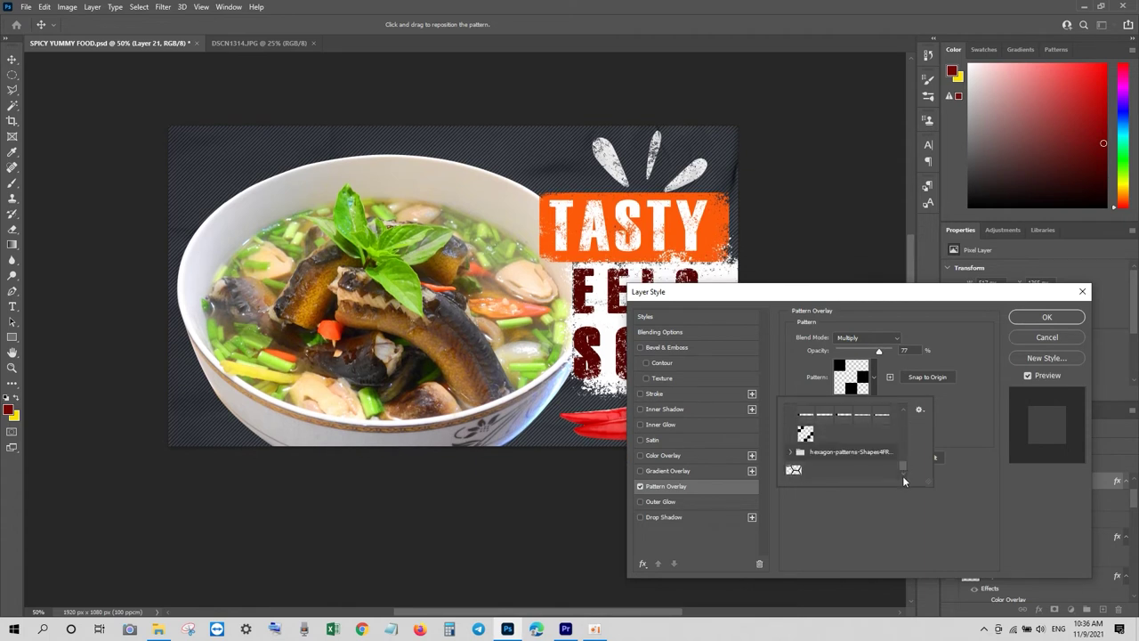
left_click(789, 453)
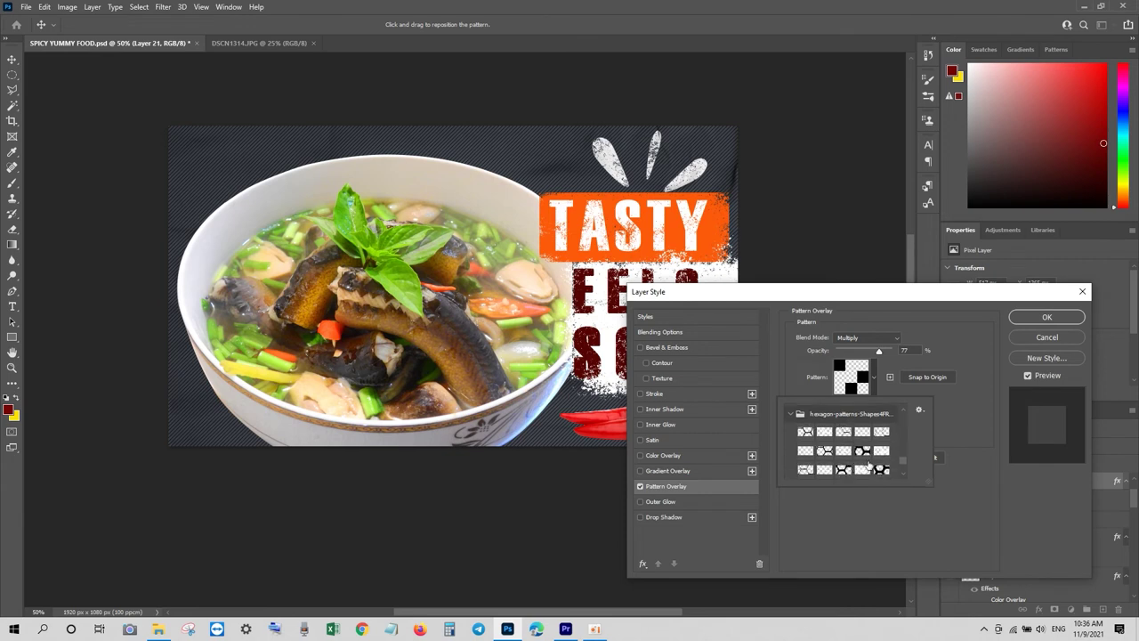
scroll(866, 460, "up", 3)
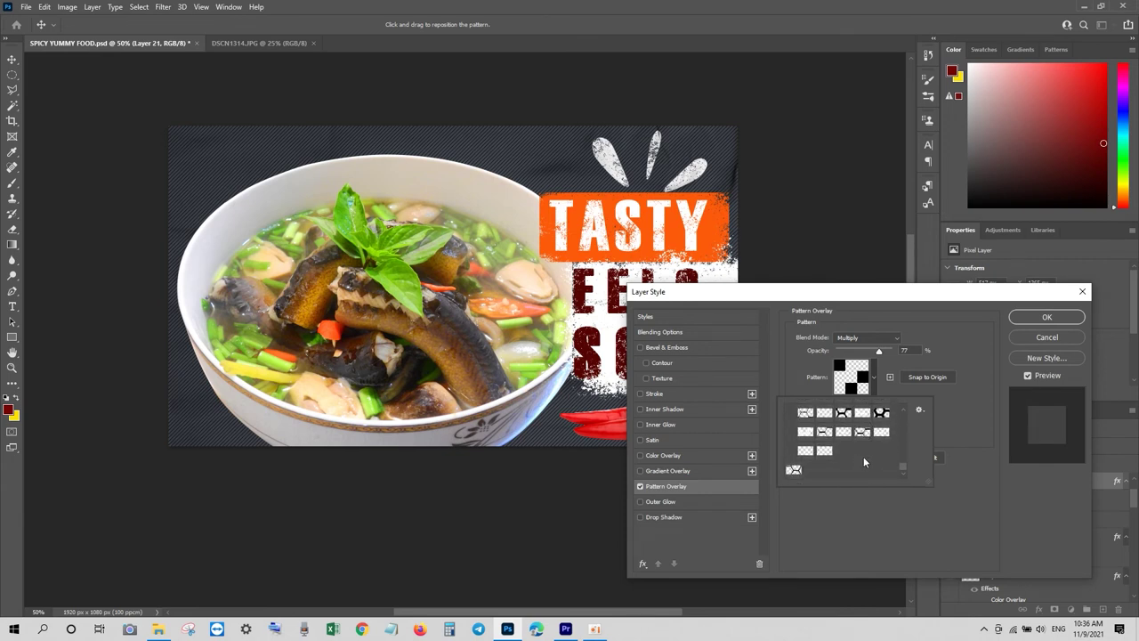
scroll(863, 457, "up", 5)
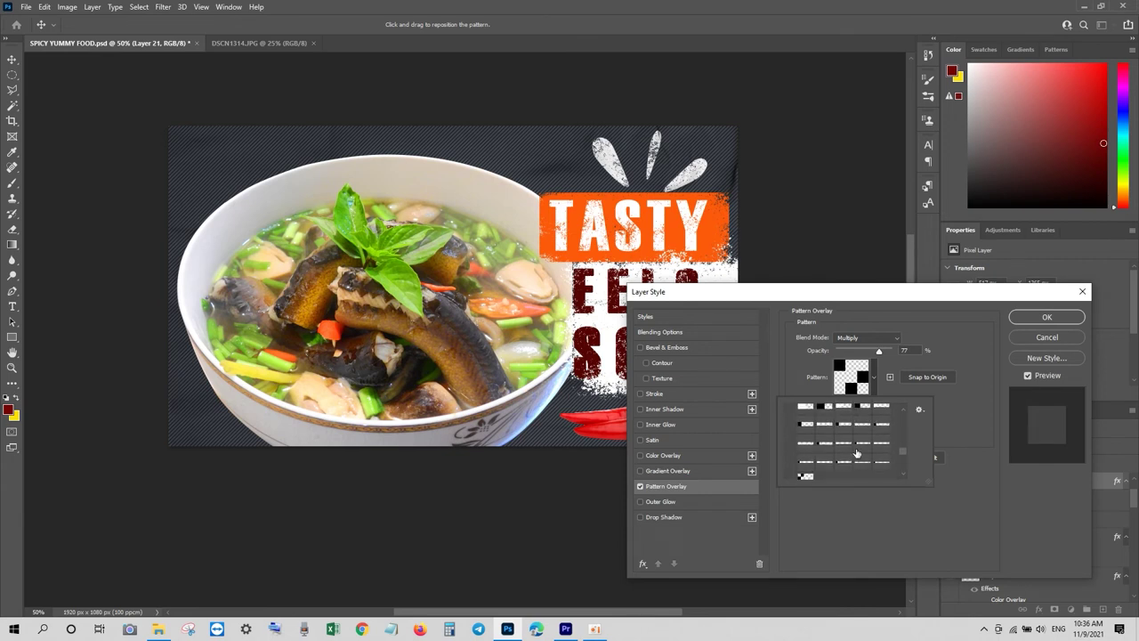
scroll(857, 454, "up", 4)
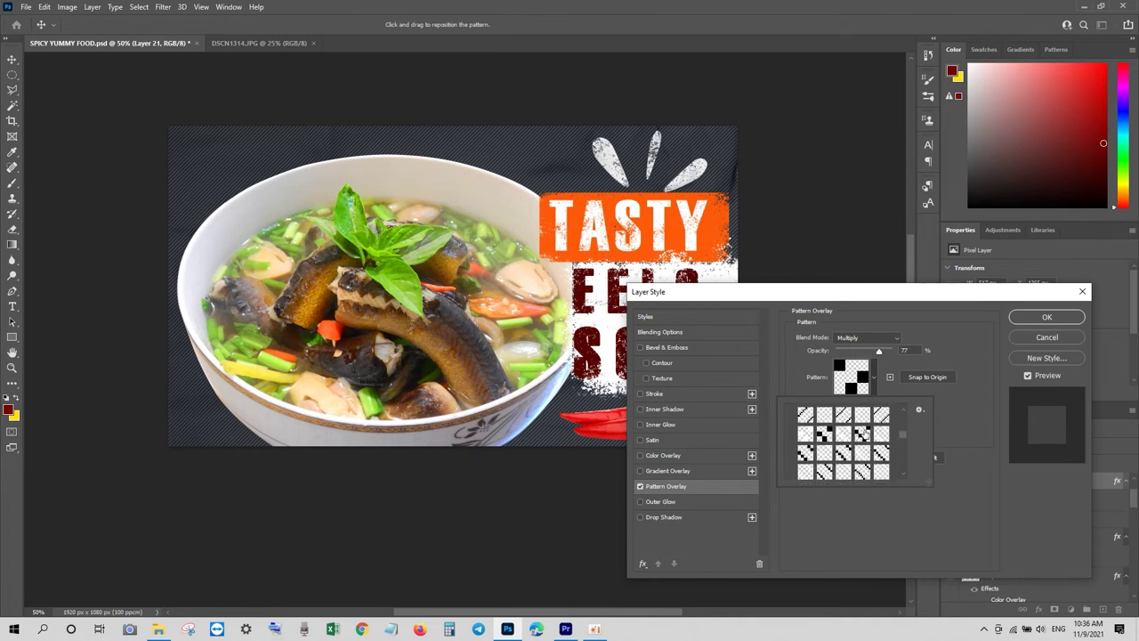
scroll(853, 434, "up", 2)
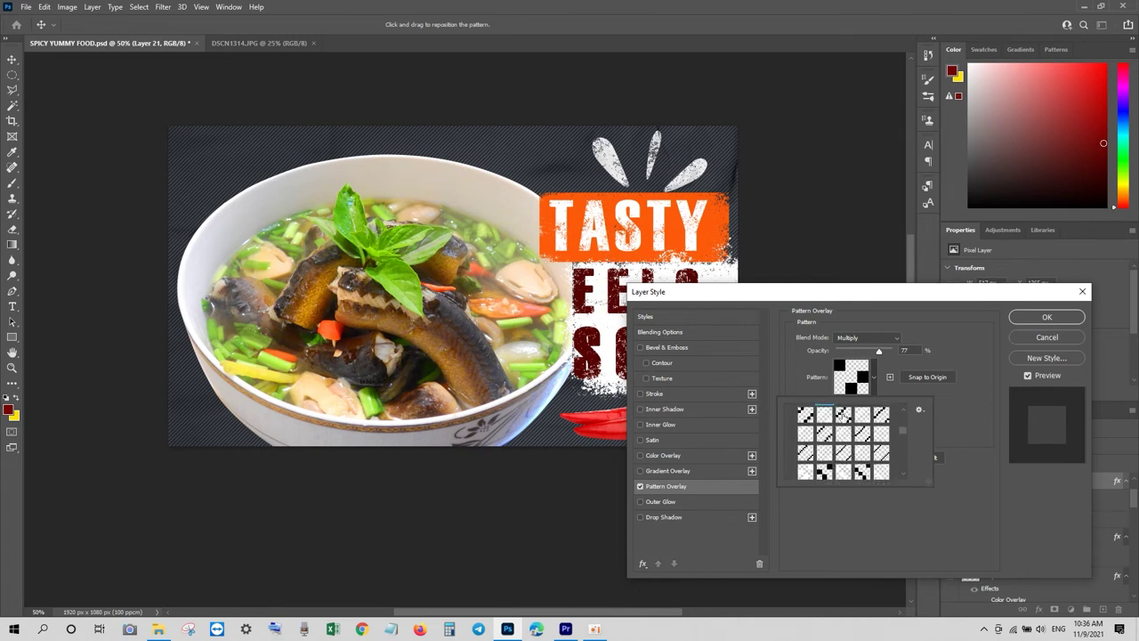
left_click(843, 414)
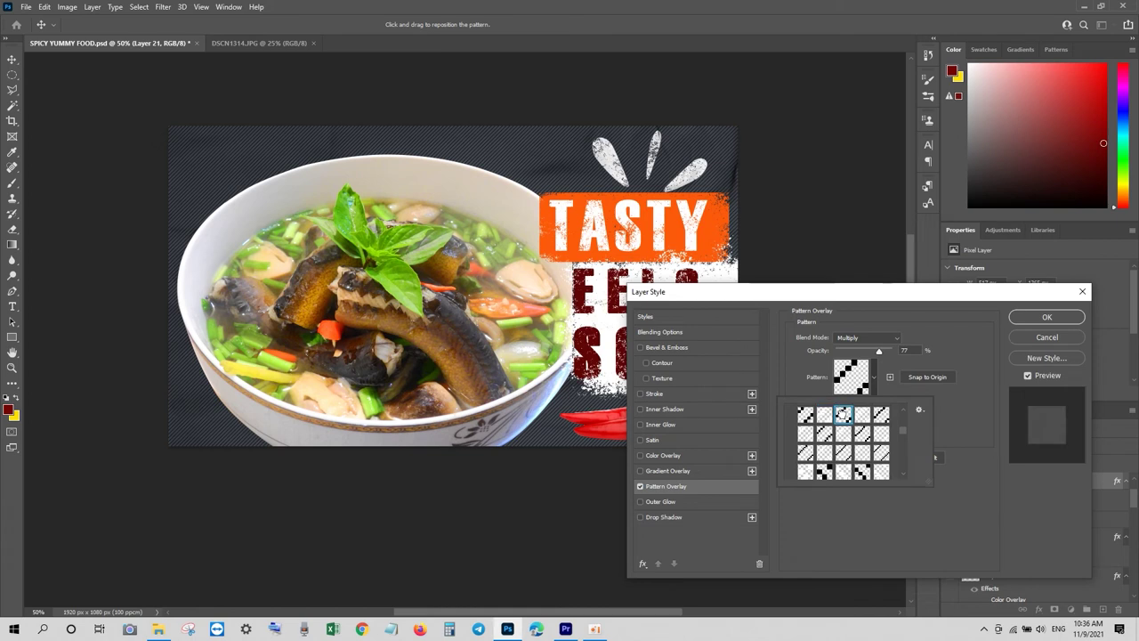
Step: Set the Pattern Overlay scale on Layer 21 to 284% and apply the style
left_click(877, 377)
left_click_drag(861, 429, 869, 431)
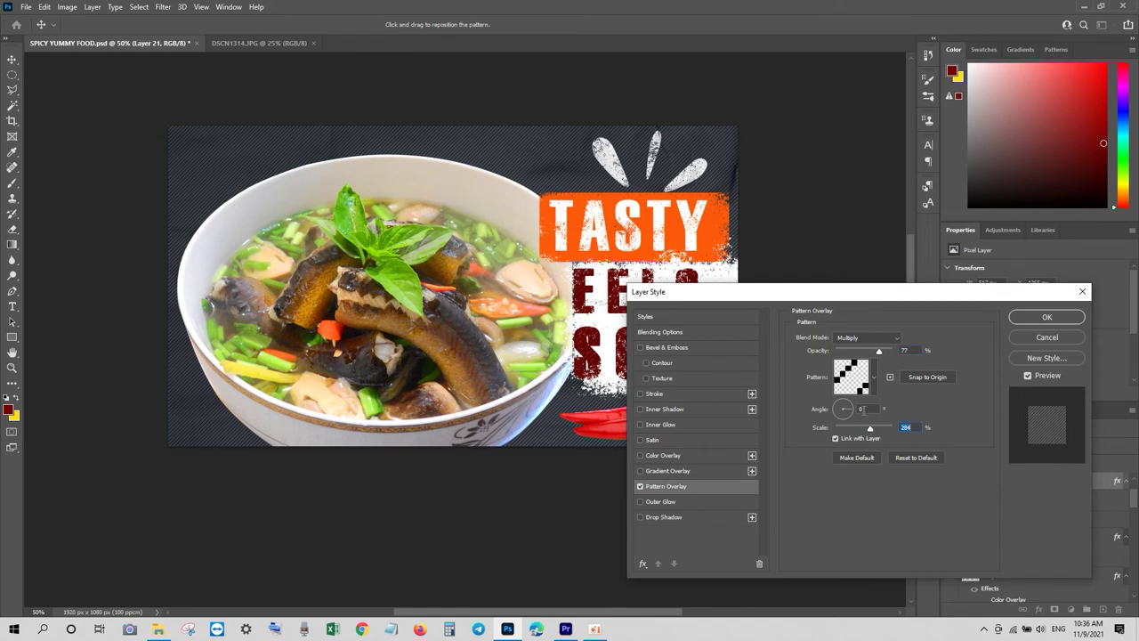
left_click(1041, 318)
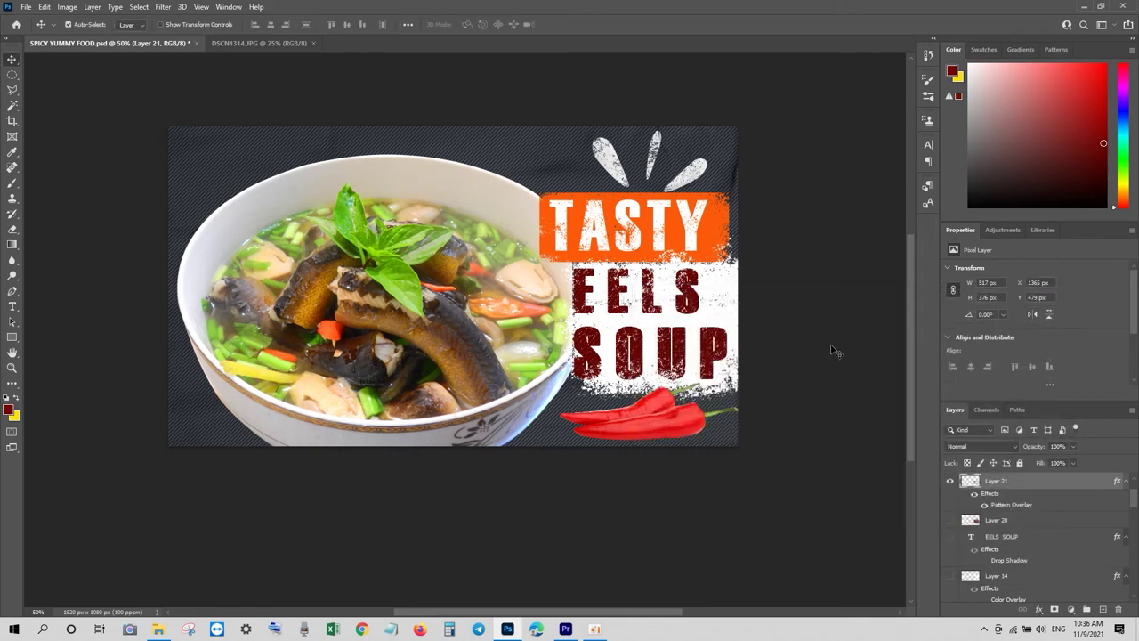
Step: Try the Lighten and Overlay blend modes for Layer 21's Pattern Overlay and apply the style
double_click(1009, 505)
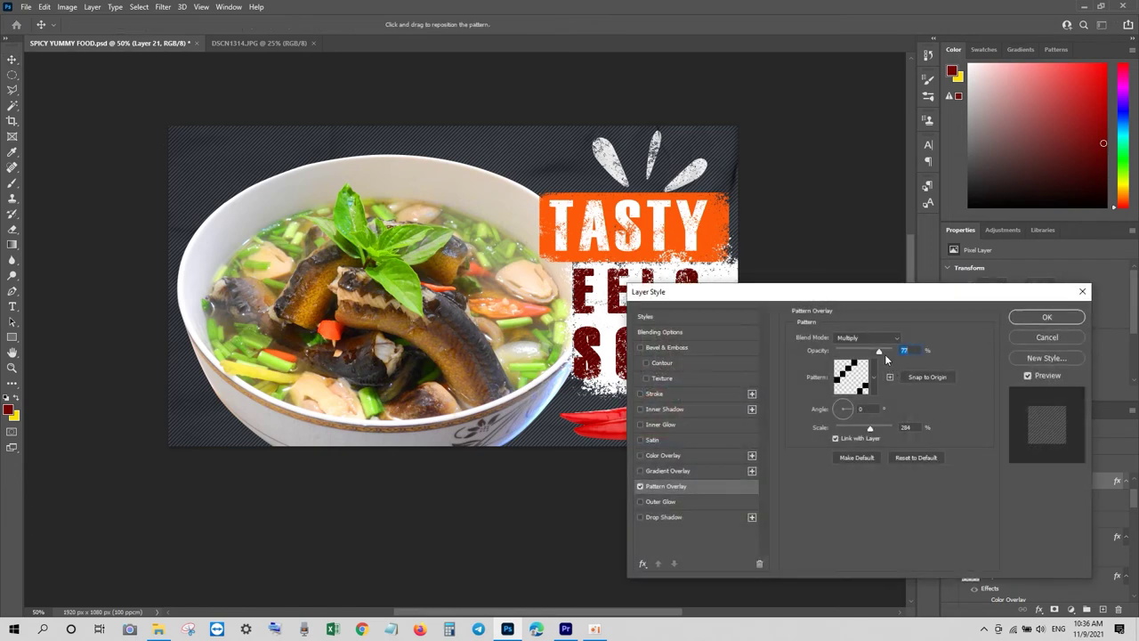
left_click(891, 339)
left_click(871, 330)
left_click(875, 339)
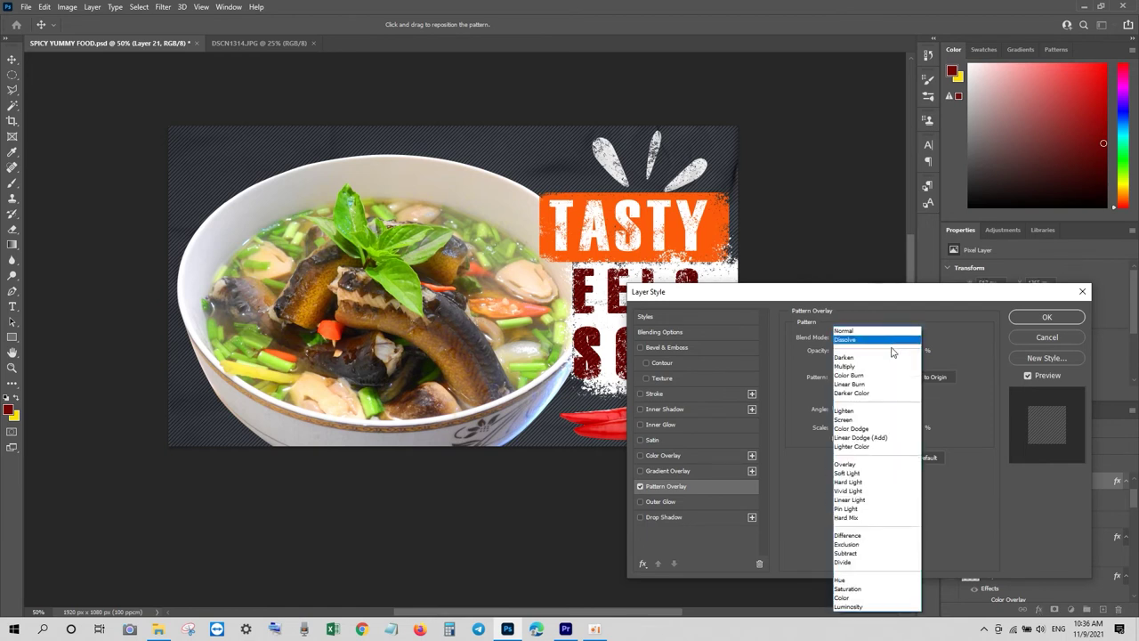
left_click(877, 414)
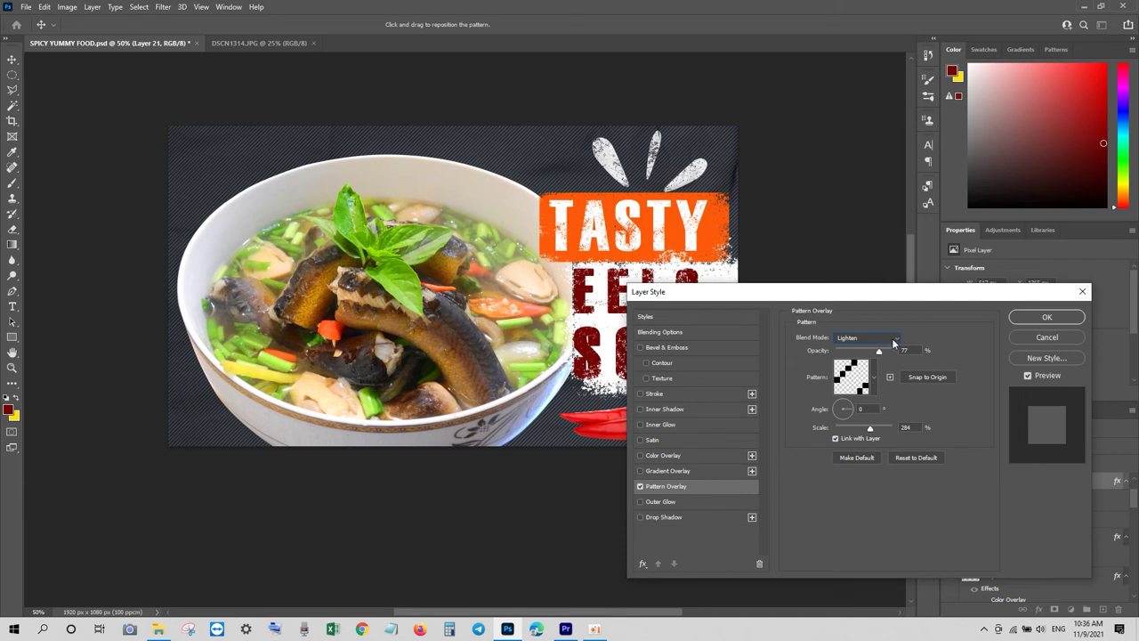
left_click(894, 339)
left_click(876, 462)
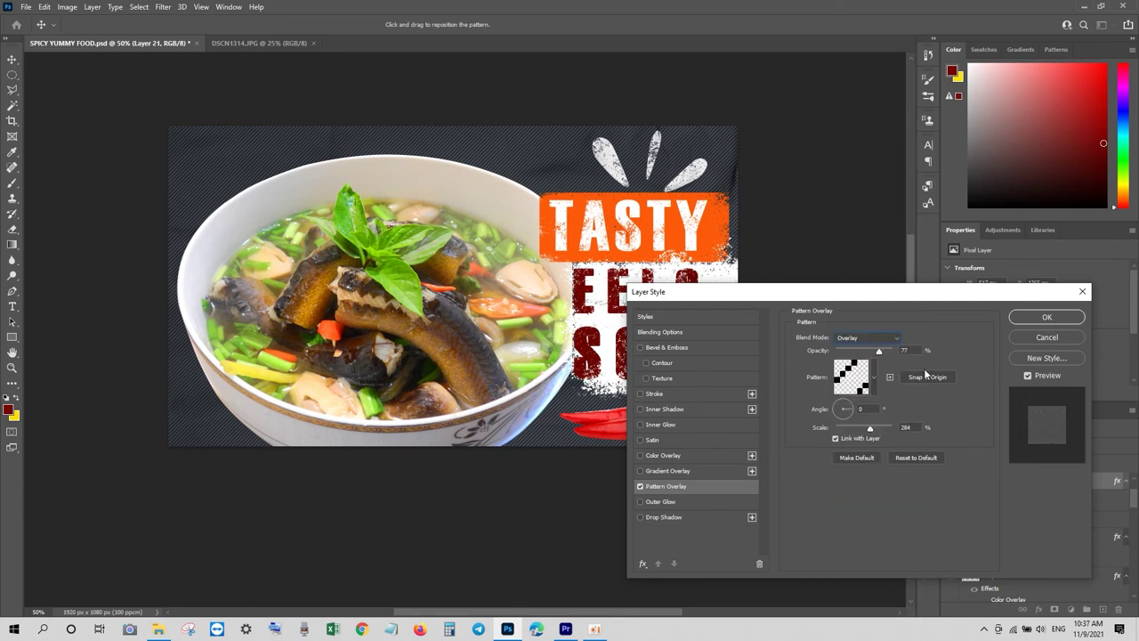
left_click(1047, 319)
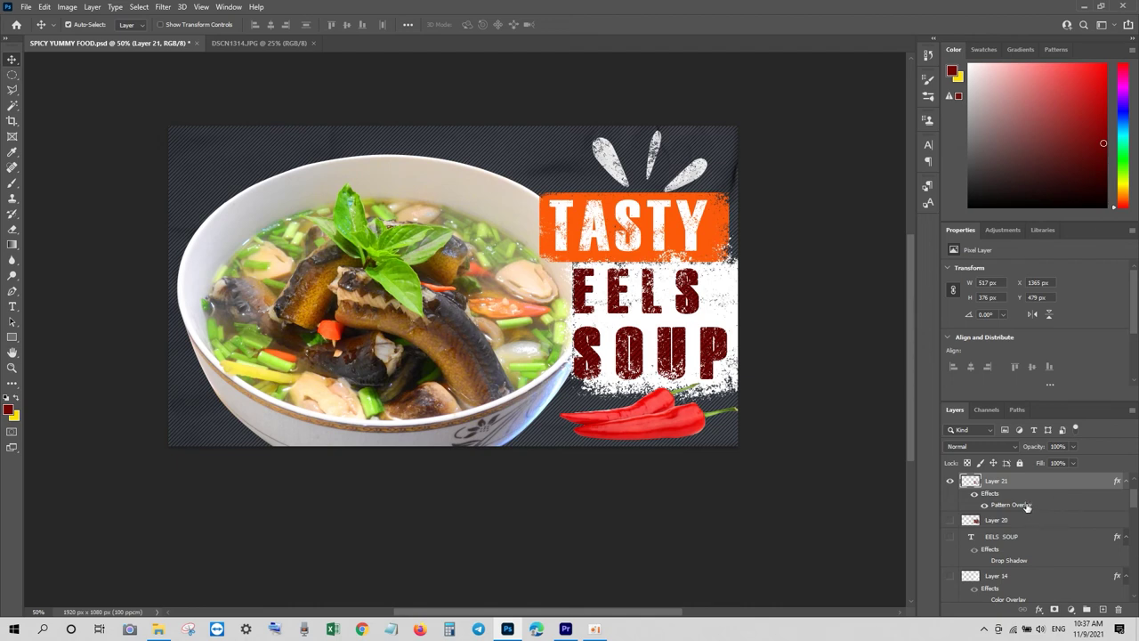
Step: Turn off the Pattern Overlay effect on Layer 21
double_click(1026, 505)
left_click(642, 487)
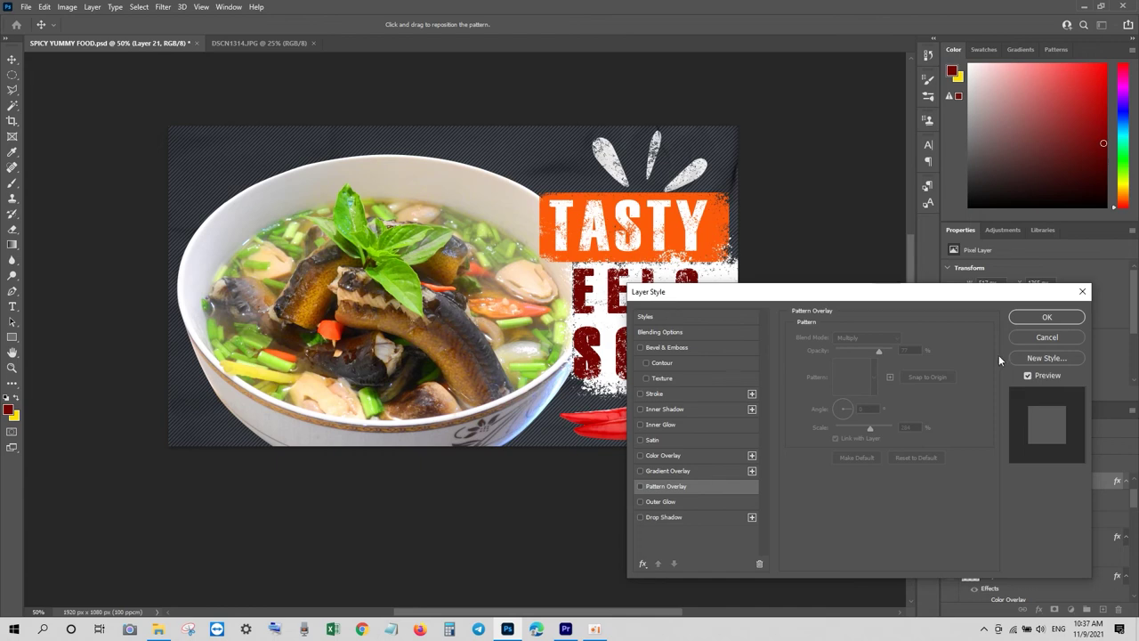
left_click(1041, 319)
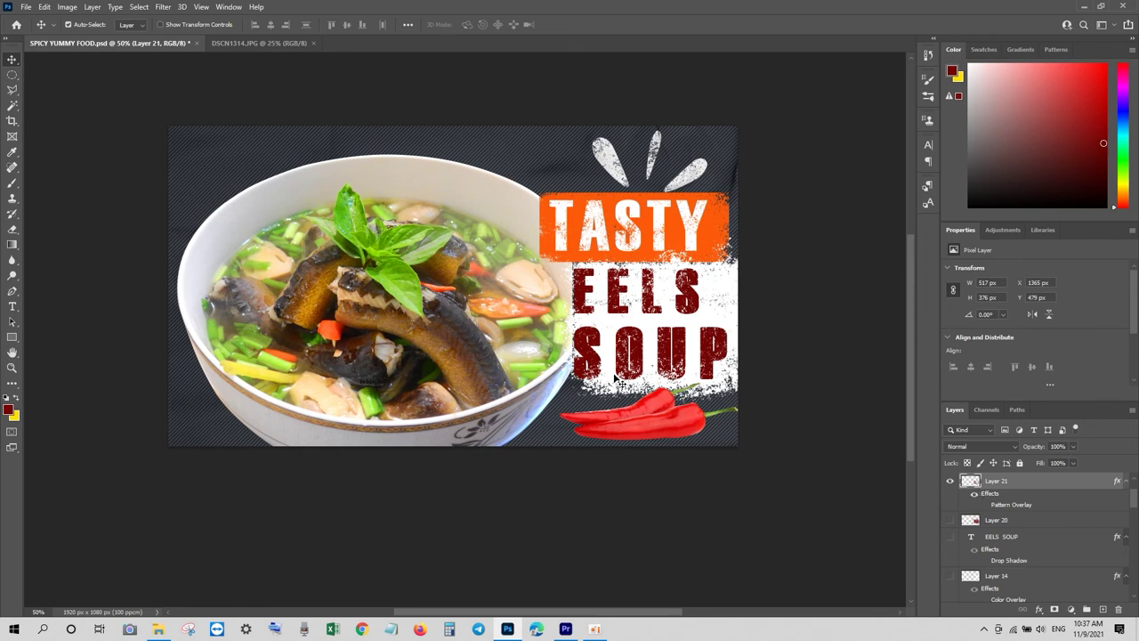
Step: Add a Color Overlay to Layer 21's EELS SOUP lettering and set its colour to red f81504
left_click(1039, 610)
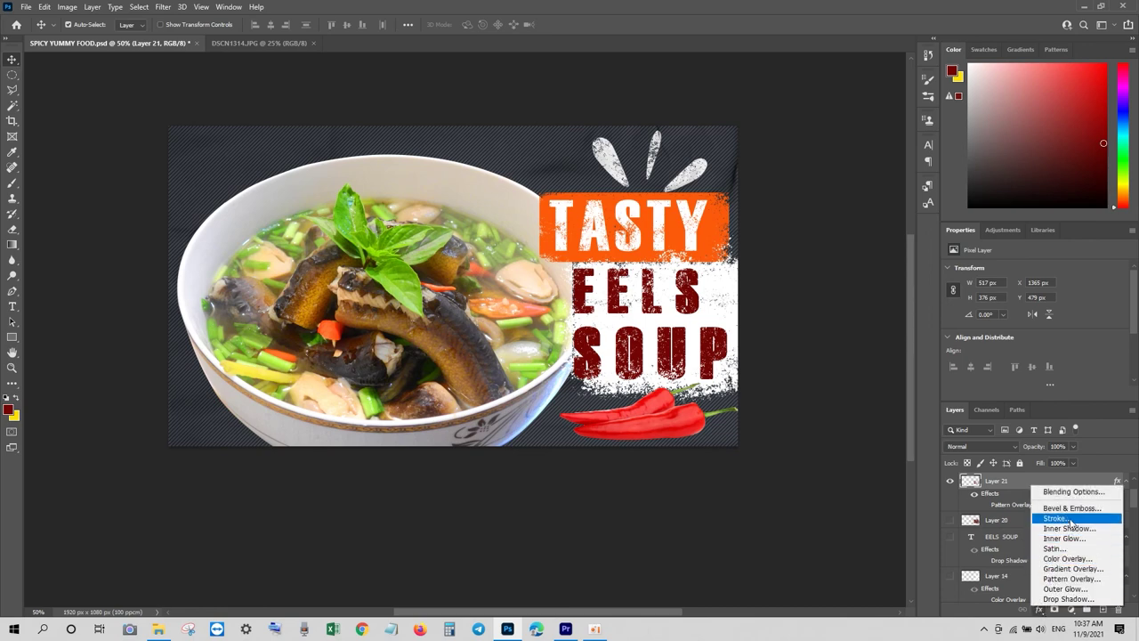
key("Escape")
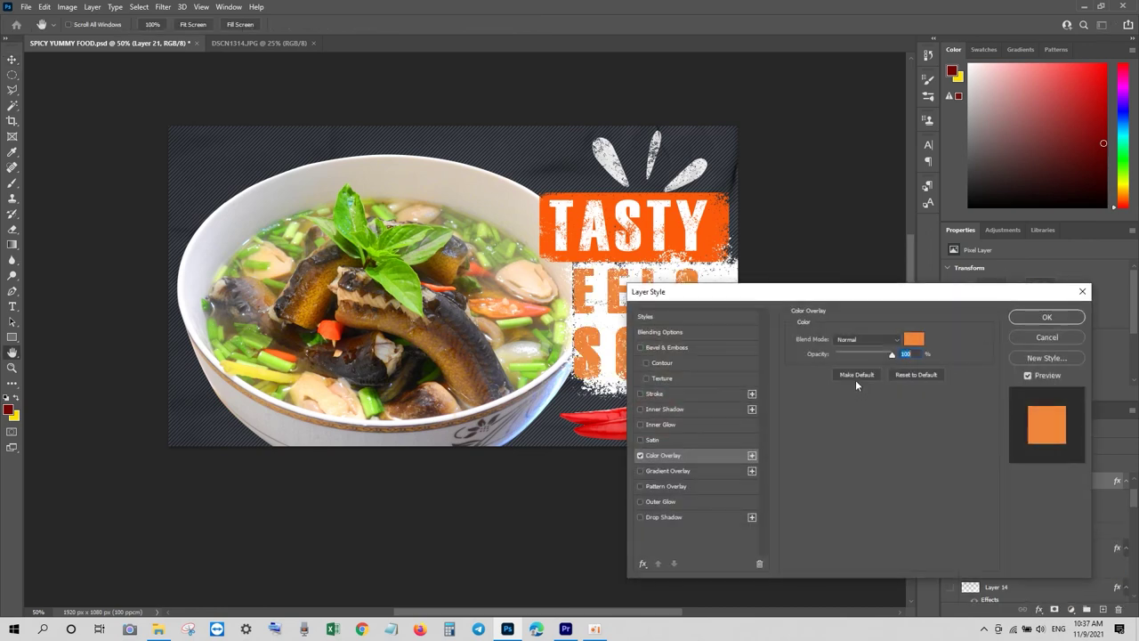
left_click(913, 341)
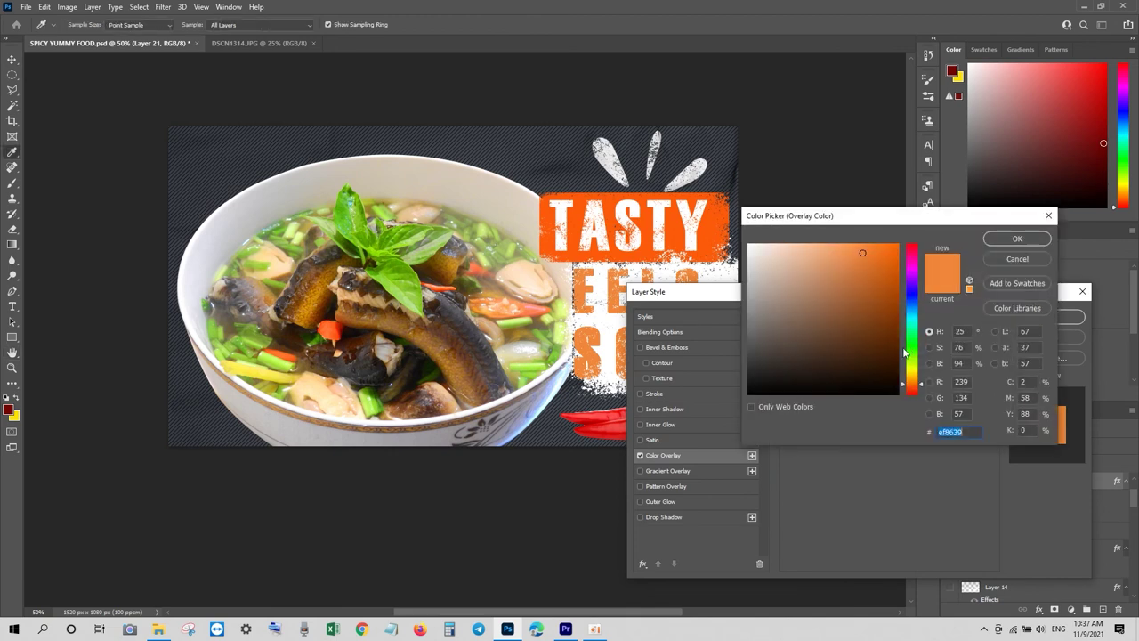
left_click(897, 349)
mouse_move(896, 348)
left_mouse_down()
mouse_move(897, 319)
mouse_move(879, 292)
left_mouse_up()
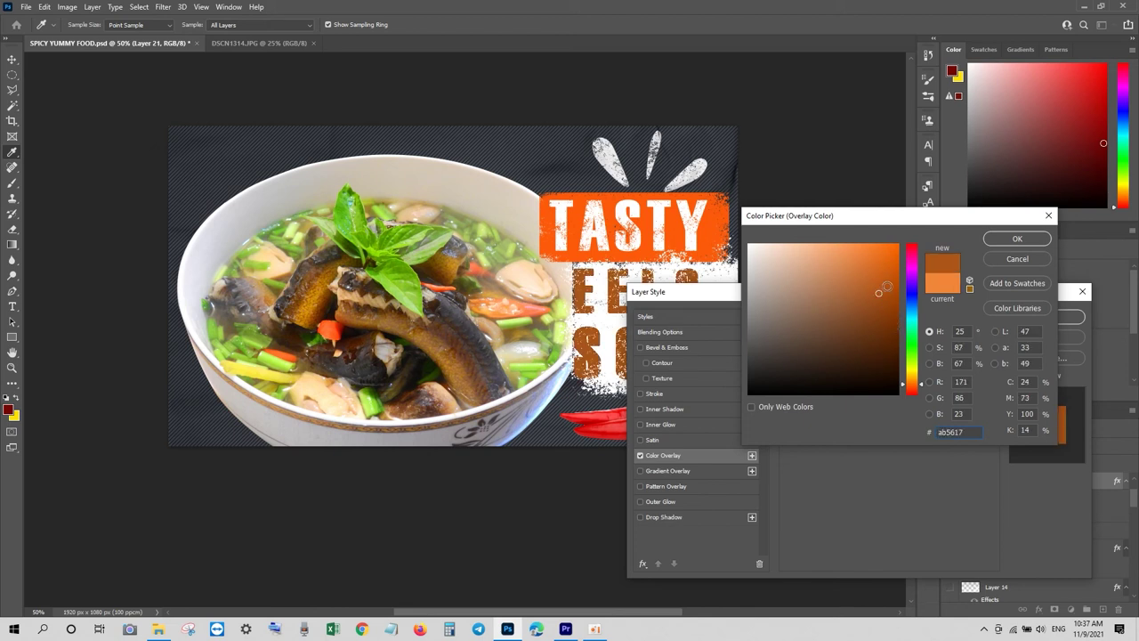
left_click(912, 391)
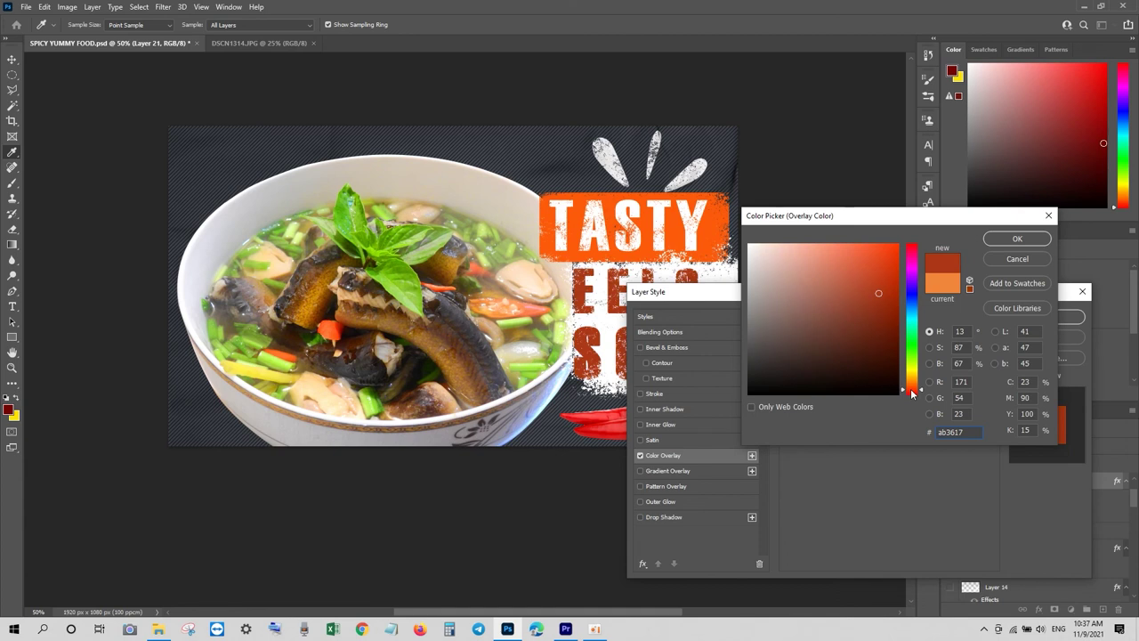
left_click(897, 246)
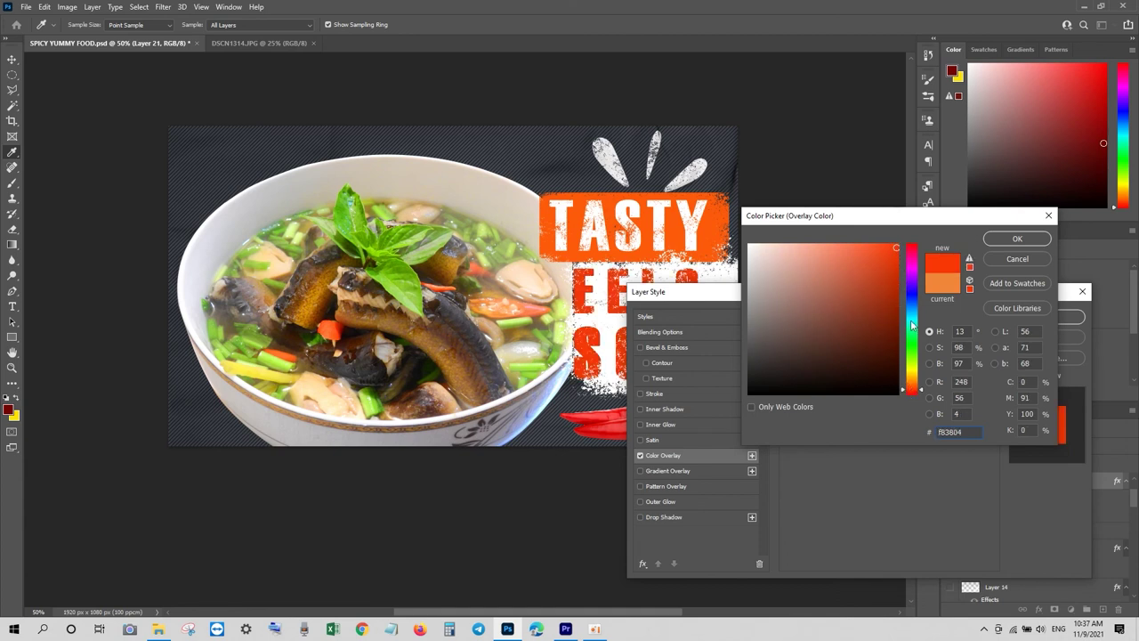
left_click(913, 394)
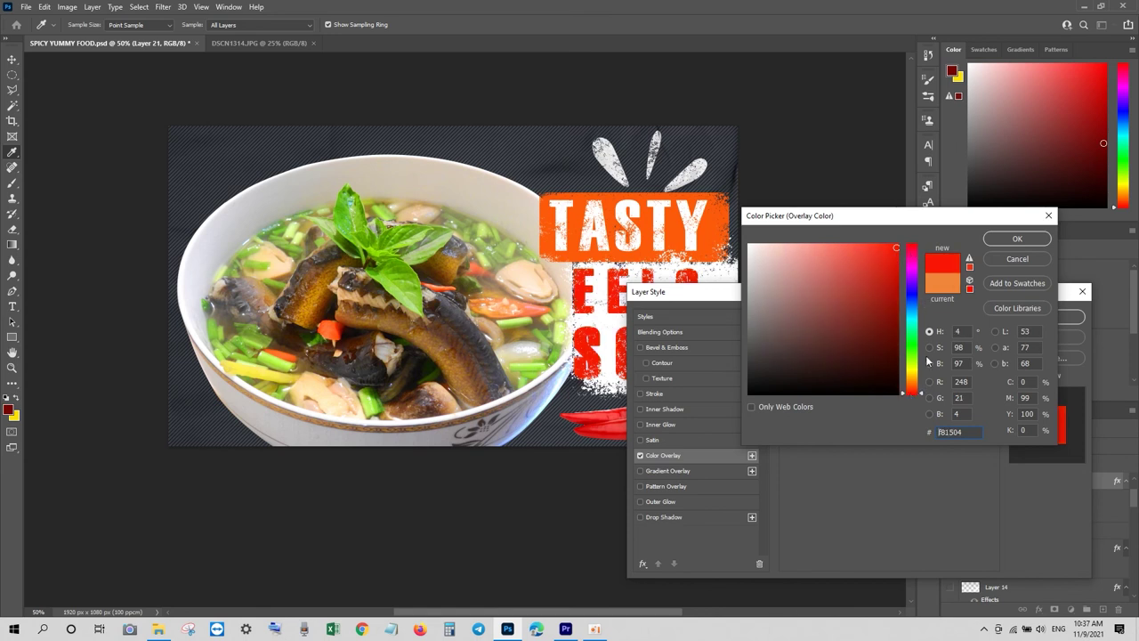
Step: Compare darker red shades for Layer 21's Color Overlay, settle on a bright saturated red and apply the style
left_click(888, 255)
left_click(895, 269)
left_click(893, 281)
left_click(898, 247)
left_click(1017, 238)
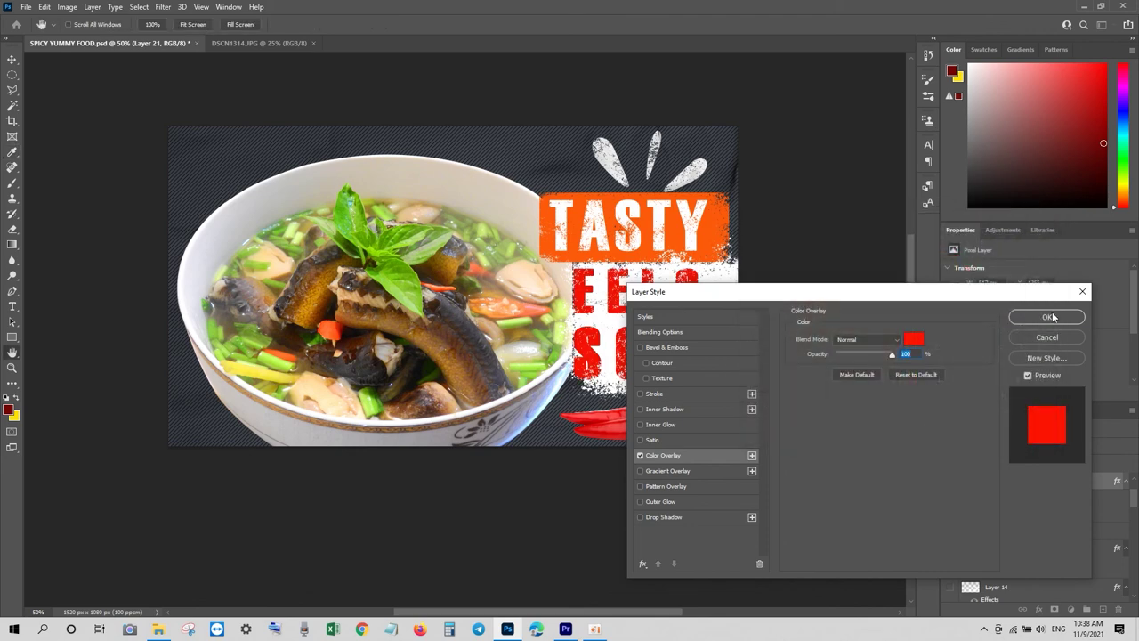
left_click(1023, 317)
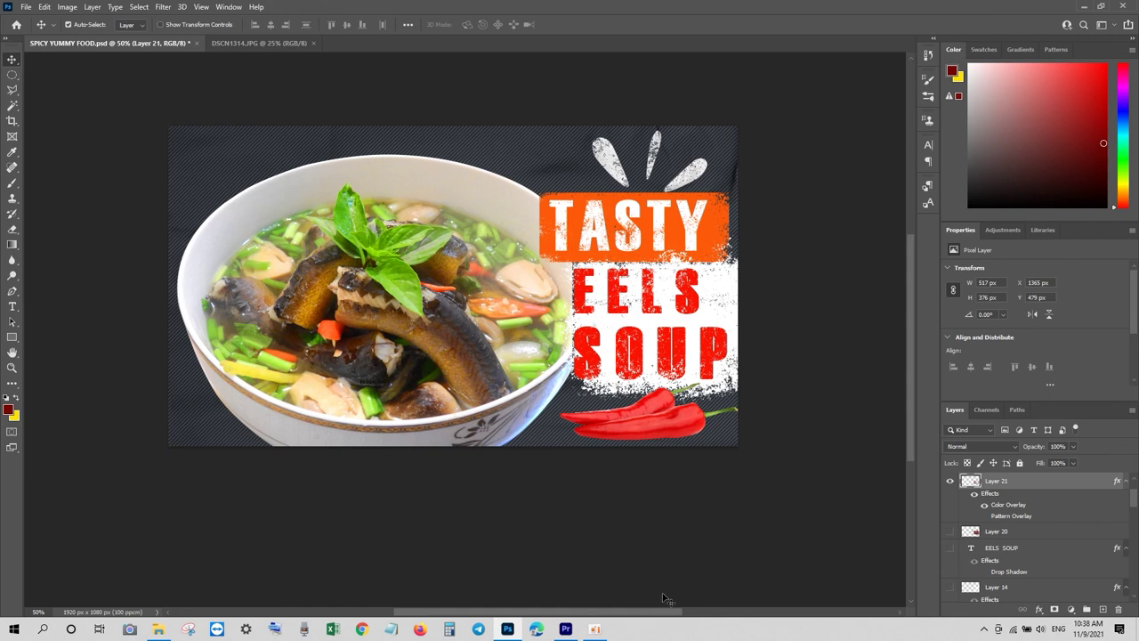
Step: Start saving a copy of the design in the Videos library as a JPEG, with the file name ready for editing
left_click(27, 7)
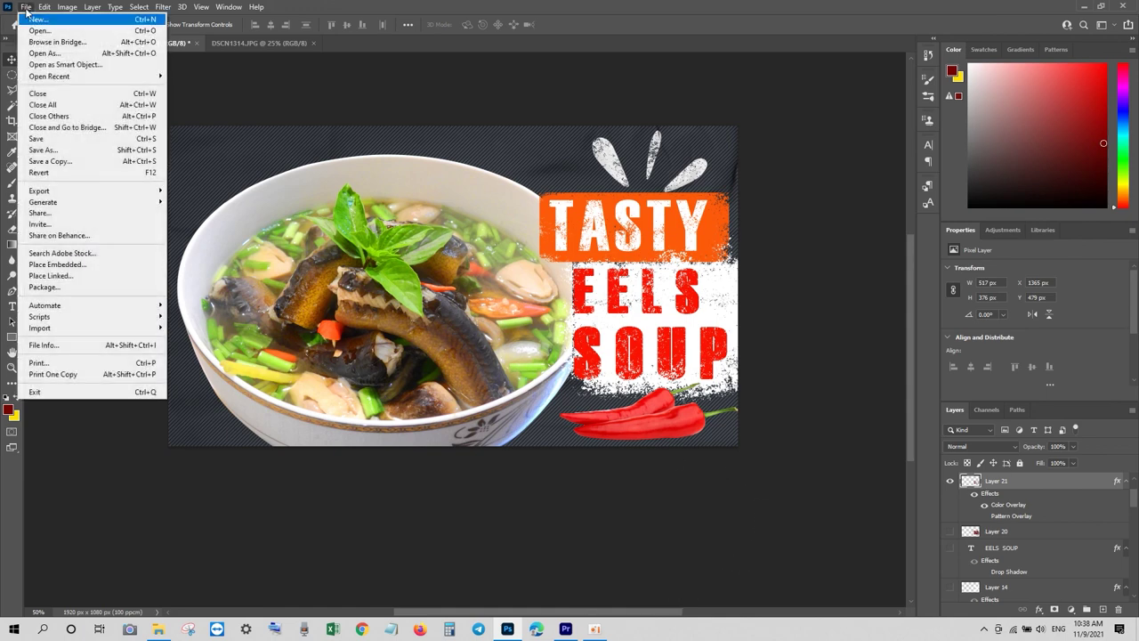
left_click(81, 161)
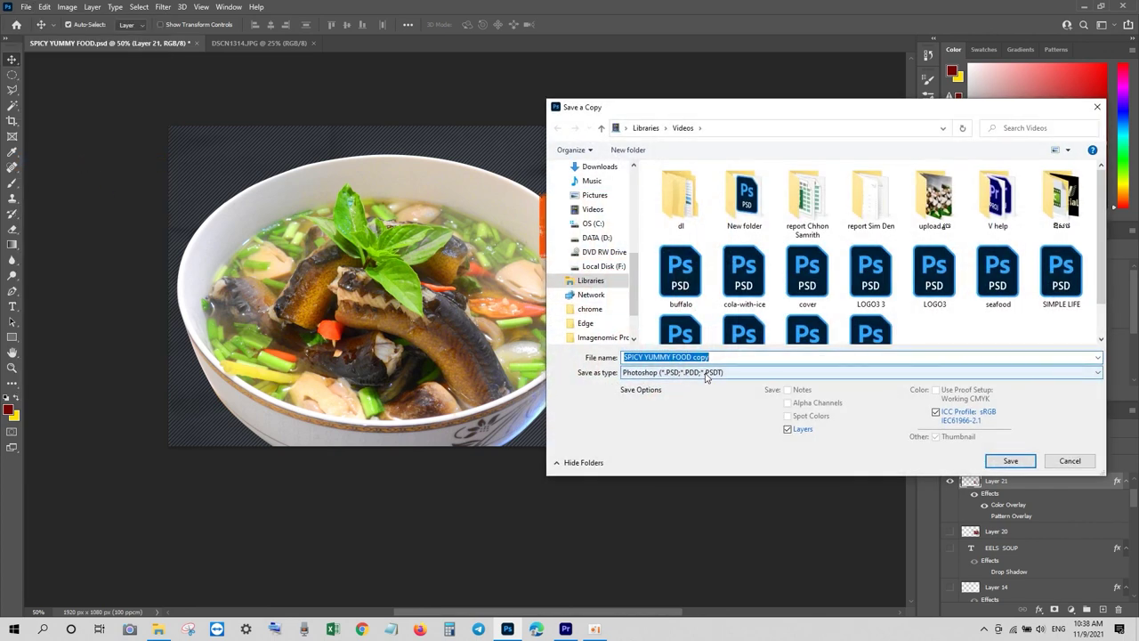
left_click(707, 373)
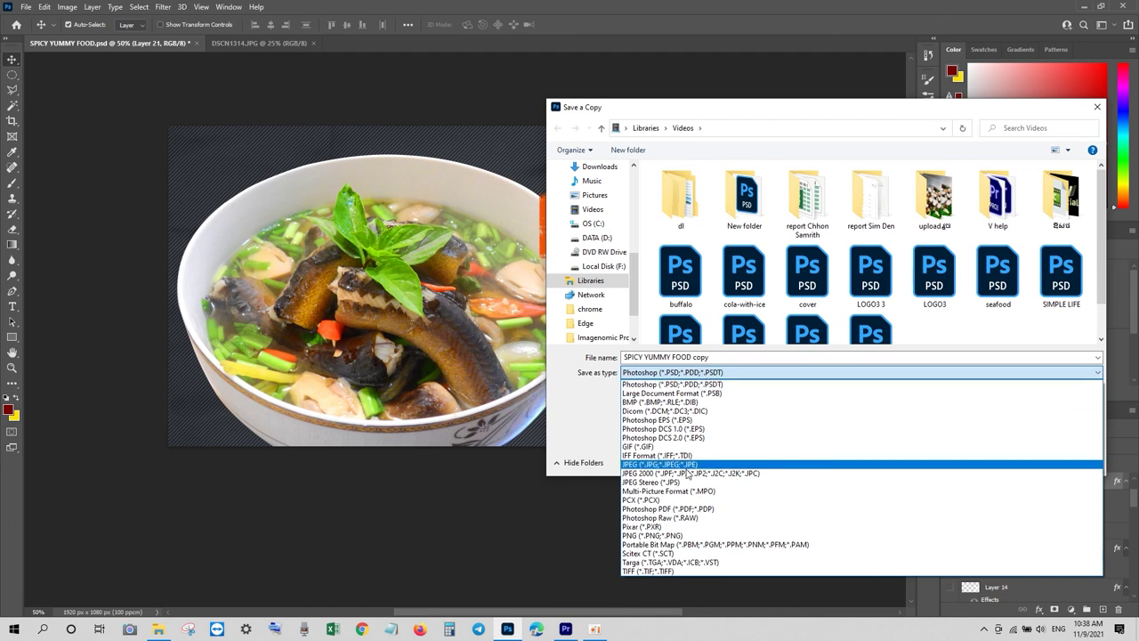
left_click(651, 464)
left_click(762, 357)
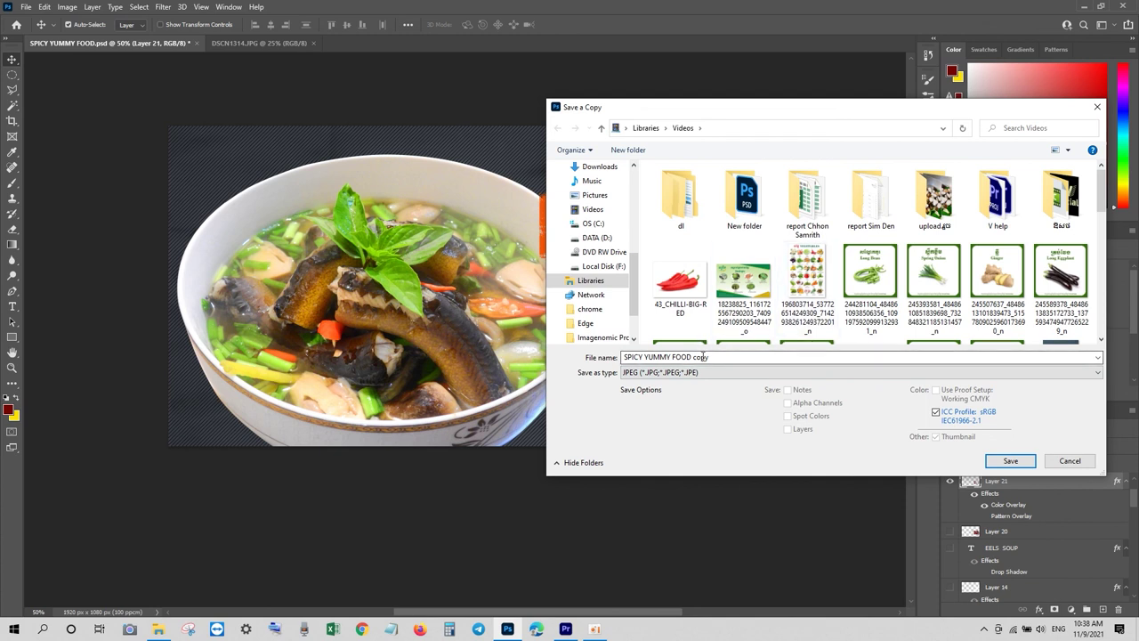